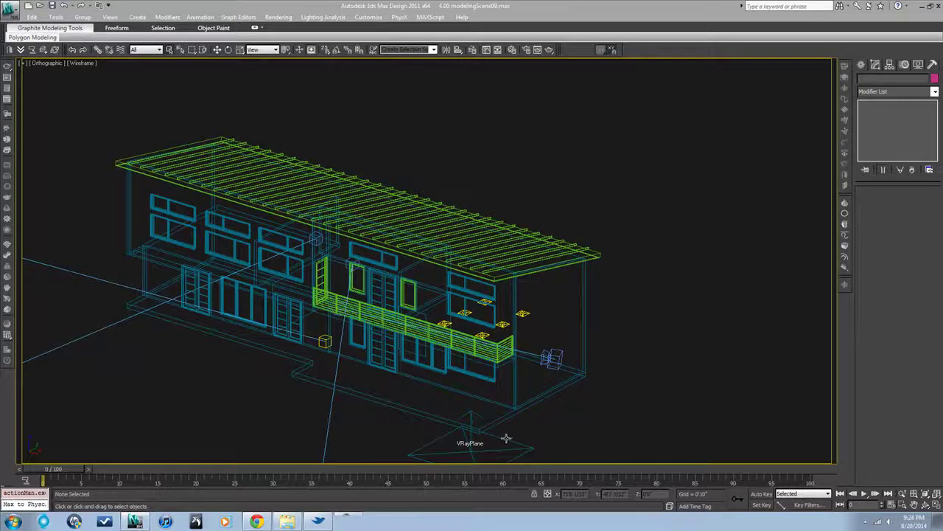
Delete the VRayPlane in front of the house
{"action": "middle_click_drag", "start_coordinate": [510, 438], "coordinate": [576, 367]}
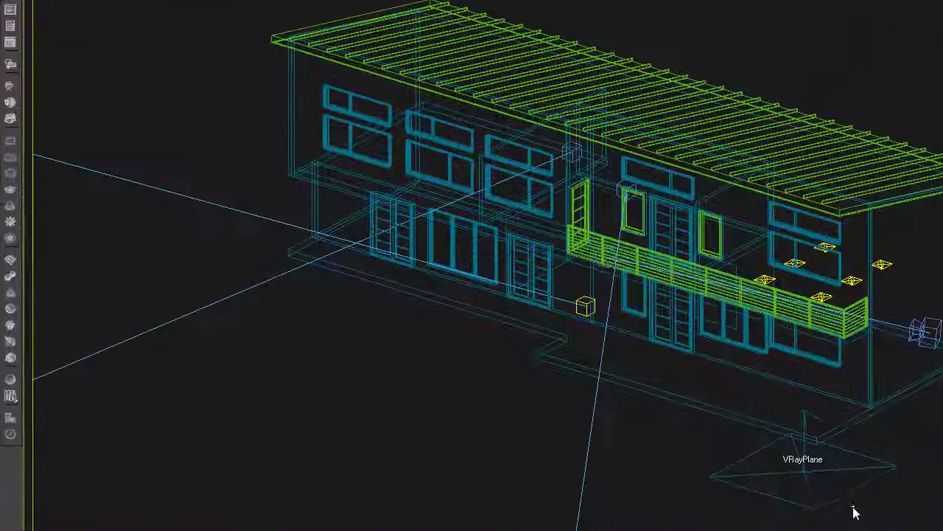
{"action": "left_click_drag", "start_coordinate": [855, 513], "coordinate": [784, 464]}
{"action": "key", "text": "Delete"}
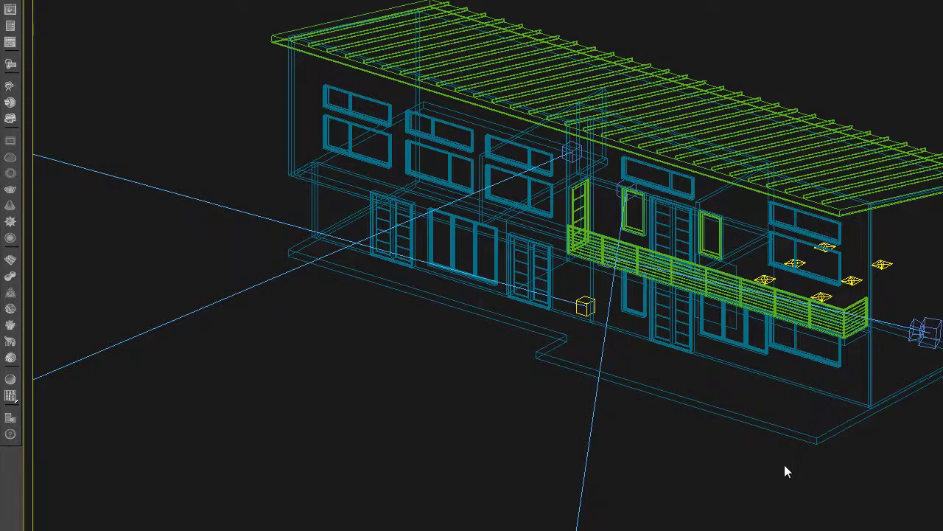
Hide all cameras and lights in the scene, and toggle the geometry and shapes off and back on
{"action": "key", "text": "shift+c"}
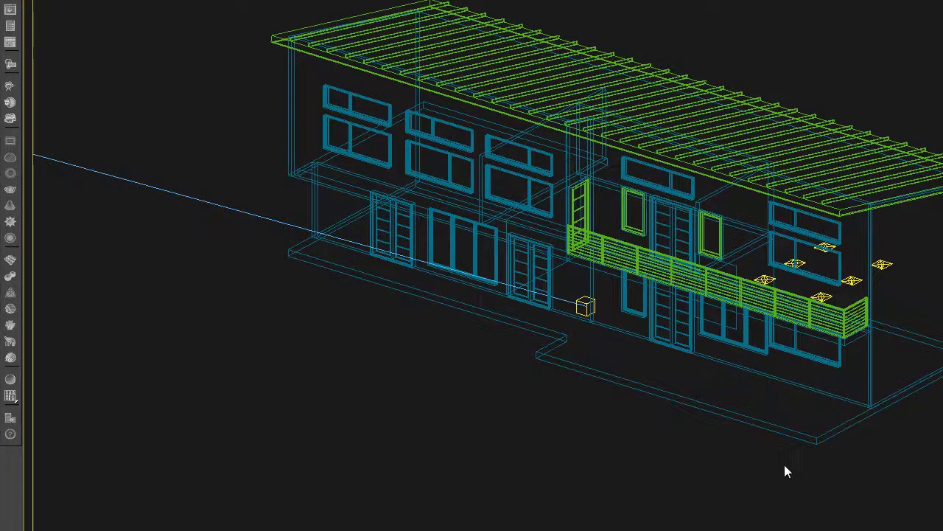
{"action": "key", "text": "shift+l"}
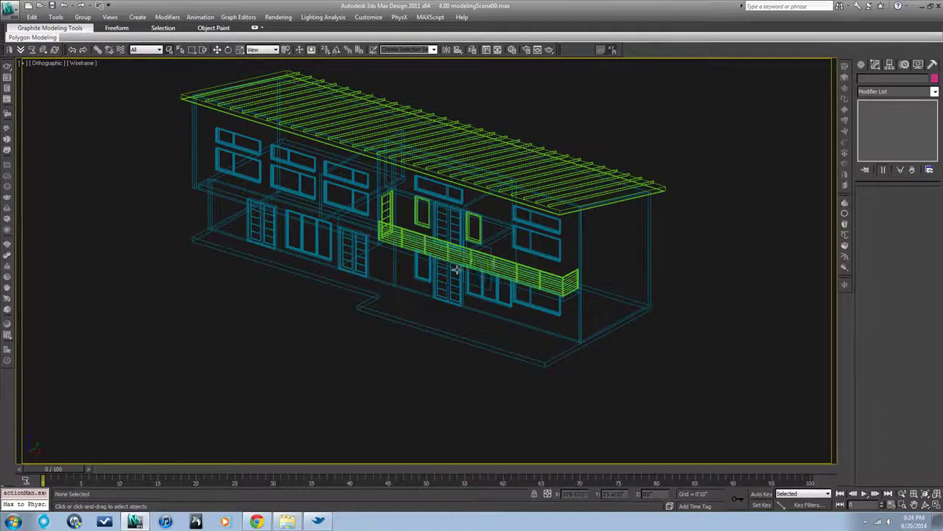
{"action": "key", "text": "shift+g"}
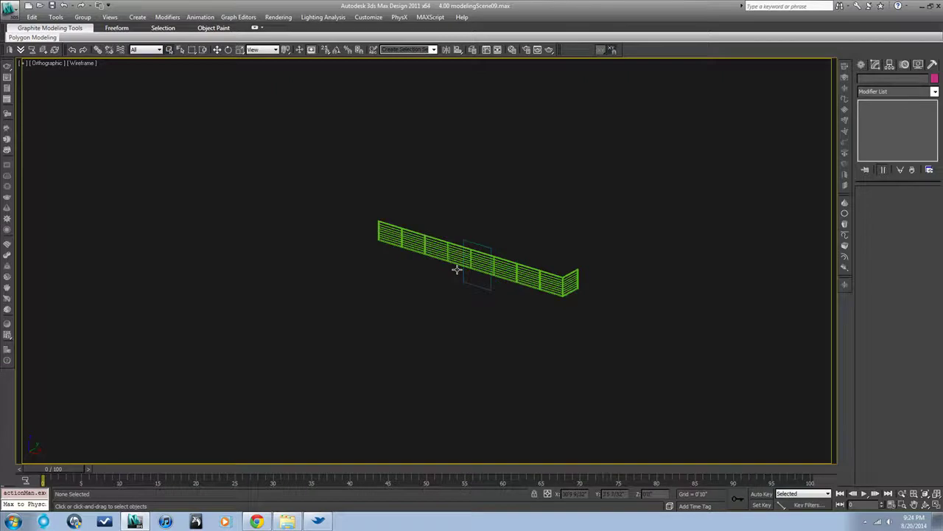
{"action": "key", "text": "shift+s"}
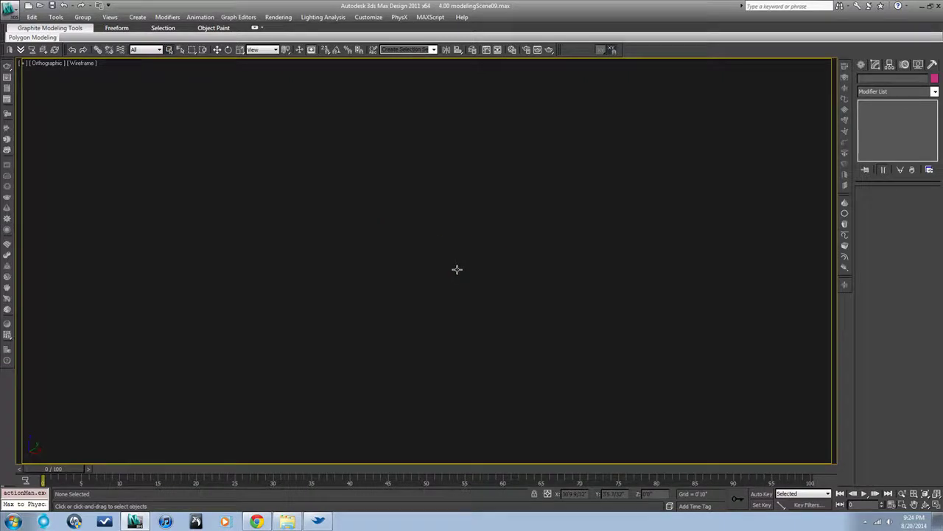
{"action": "key", "text": "shift+s"}
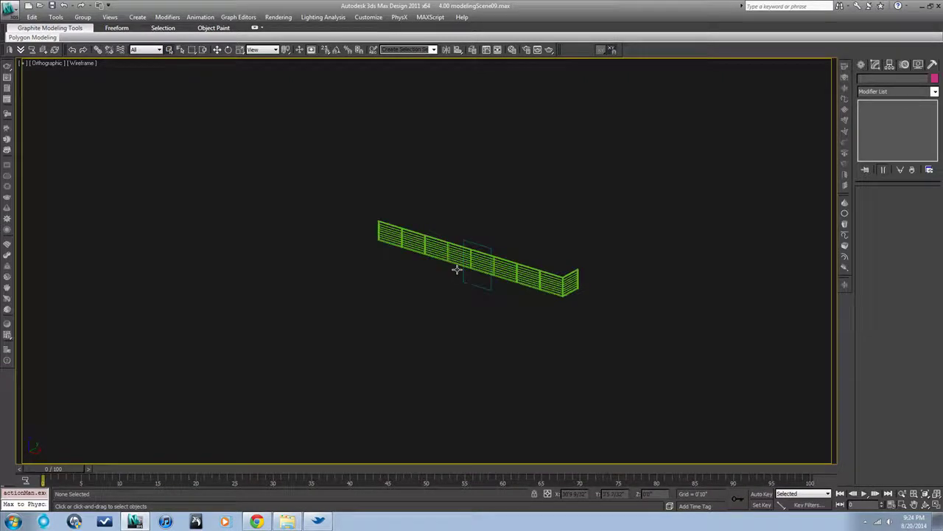
{"action": "key", "text": "shift+g"}
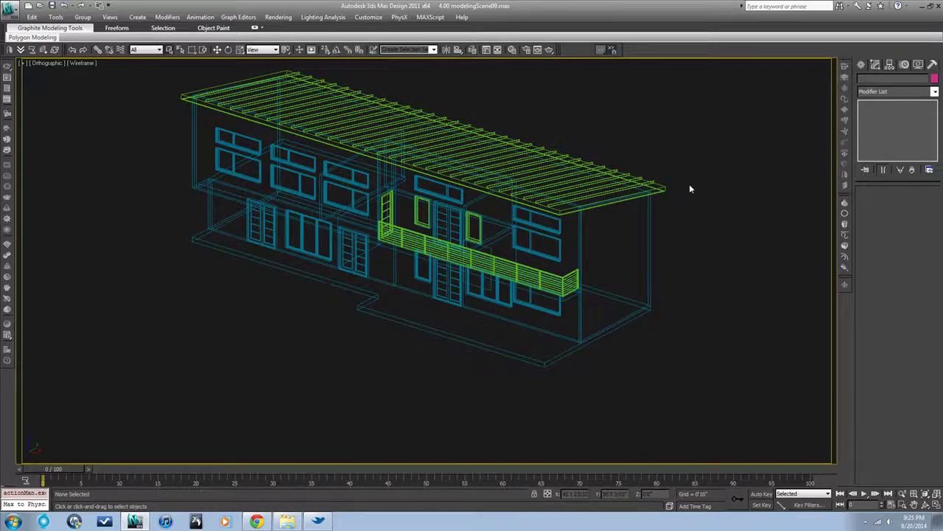
Display the house shaded with edged faces, select its end wall, and view it from the top and at an angle
{"action": "key", "text": "F3"}
{"action": "key", "text": "F3"}
{"action": "key", "text": "F3"}
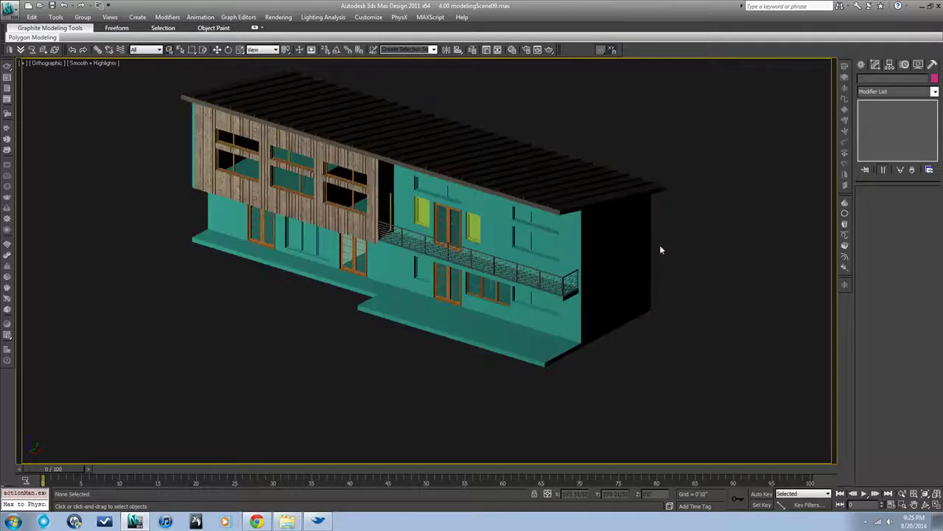
{"action": "left_click", "coordinate": [600, 261]}
{"action": "key", "text": "t"}
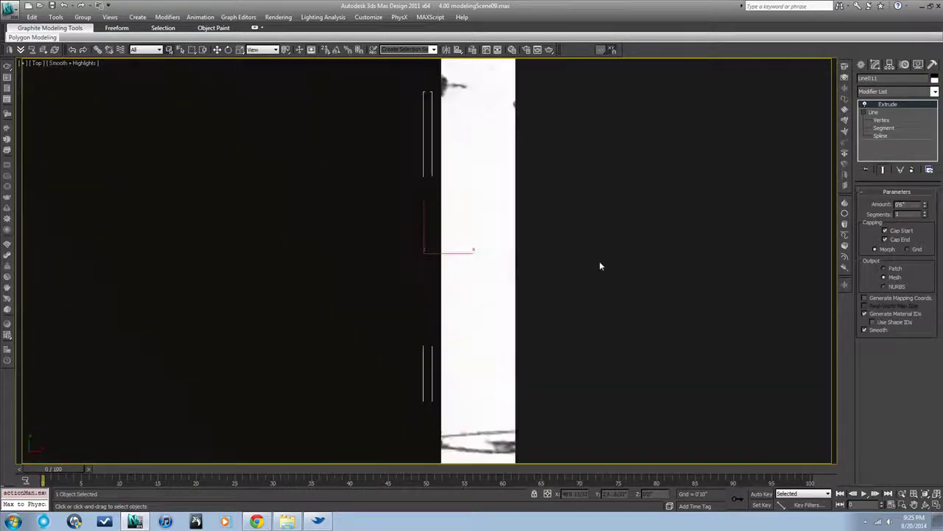
{"action": "key", "text": "F4"}
{"action": "scroll", "coordinate": [598, 266], "scroll_direction": "down", "scroll_amount": 5}
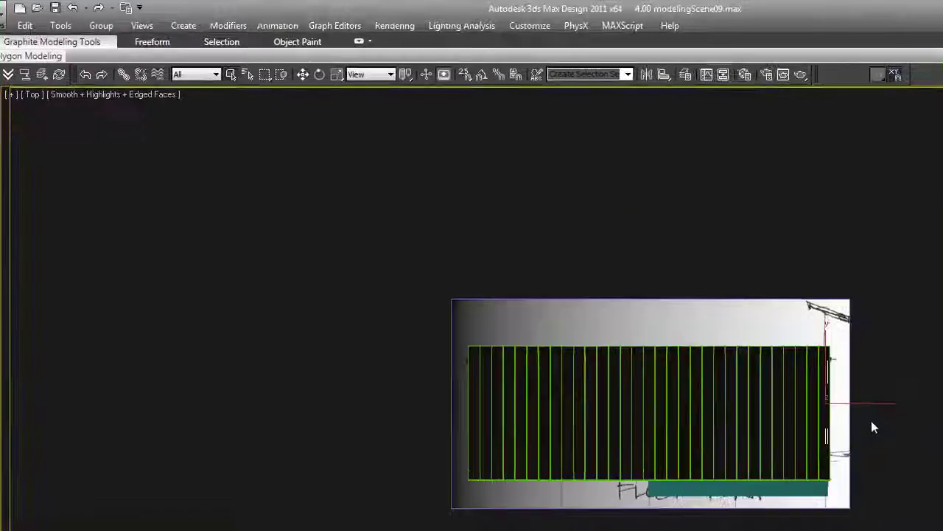
{"action": "middle_click_drag", "start_coordinate": [875, 438], "coordinate": [922, 362], "text": "alt"}
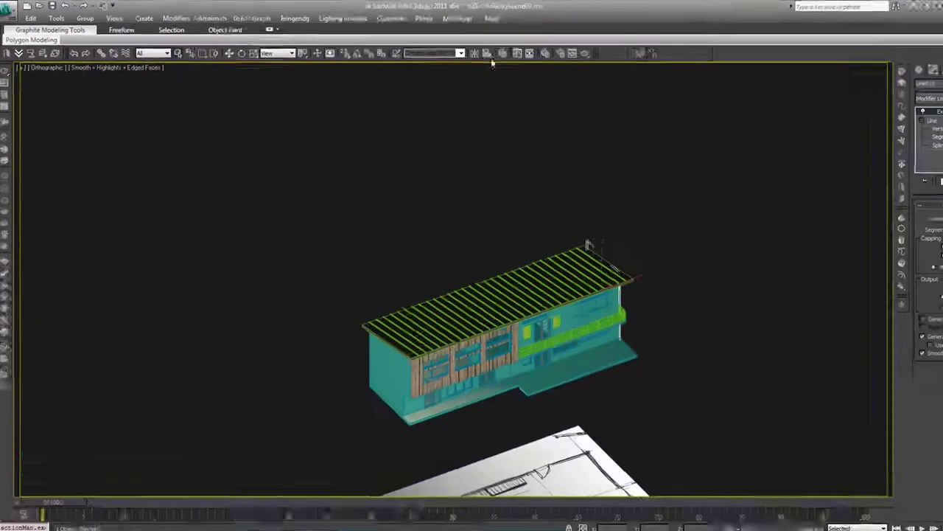
Hide the floorPlanRef layer and create a new visible layer named site
{"action": "left_click", "coordinate": [656, 71]}
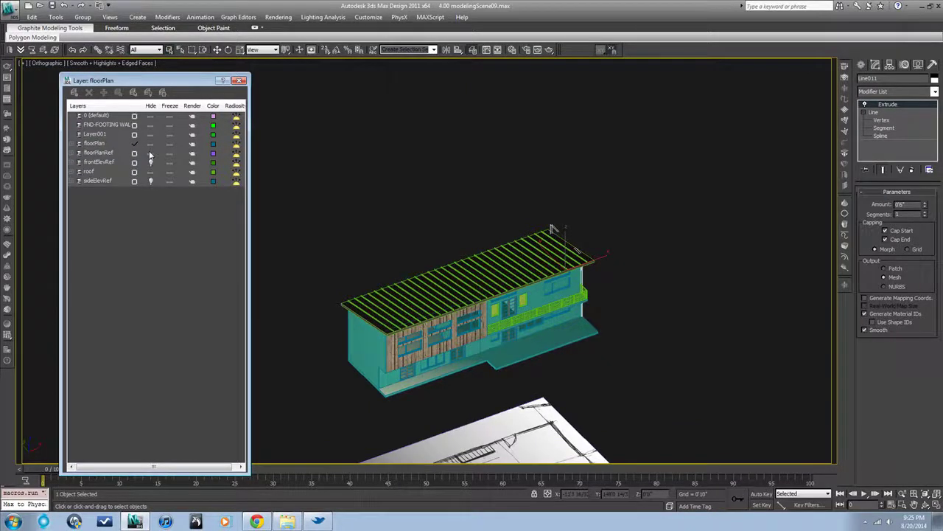
{"action": "left_click", "coordinate": [149, 154]}
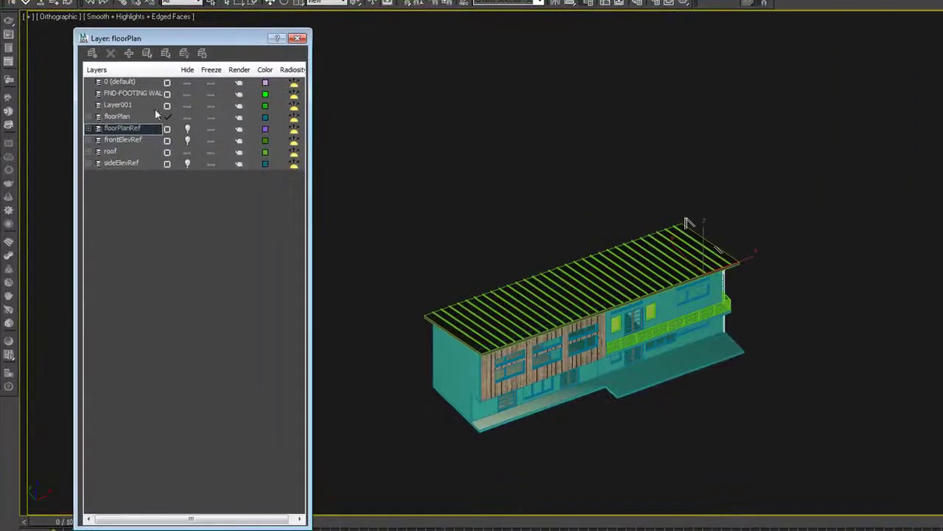
{"action": "left_click", "coordinate": [92, 54]}
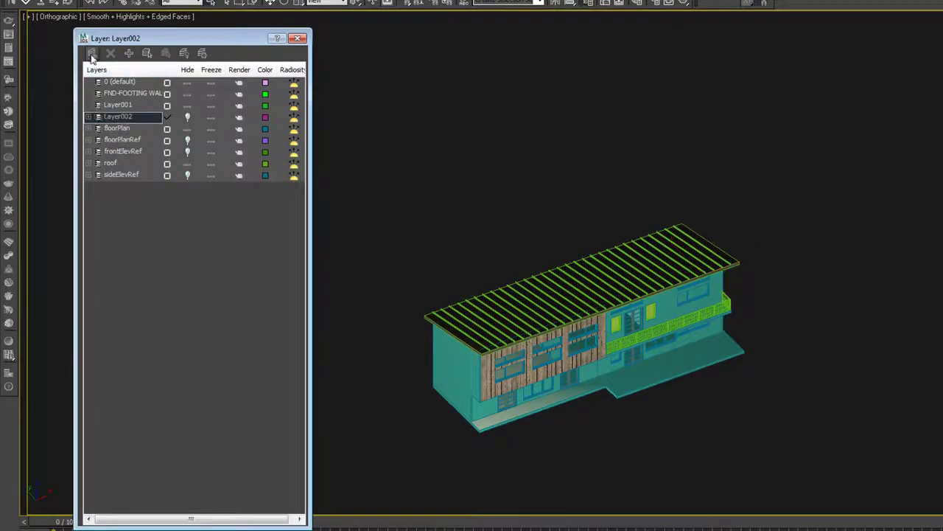
{"action": "left_click", "coordinate": [121, 118]}
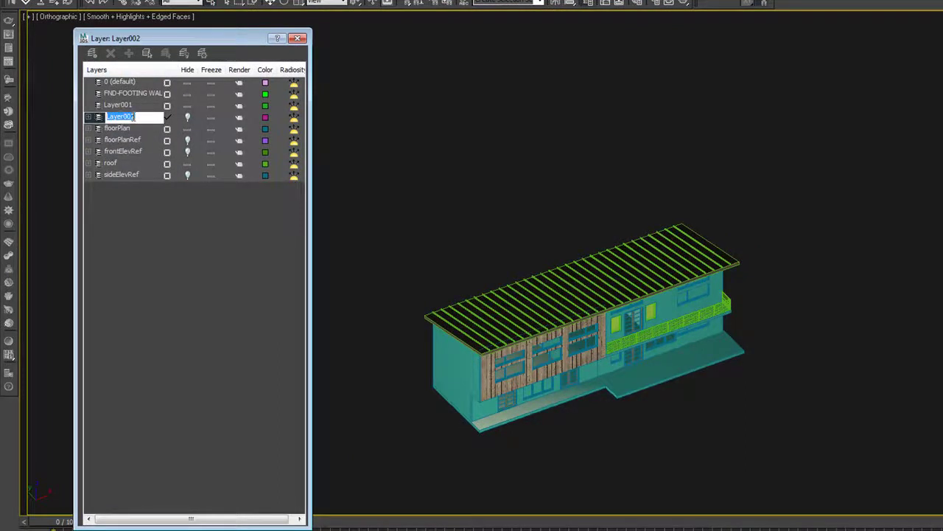
{"action": "left_click", "coordinate": [185, 119]}
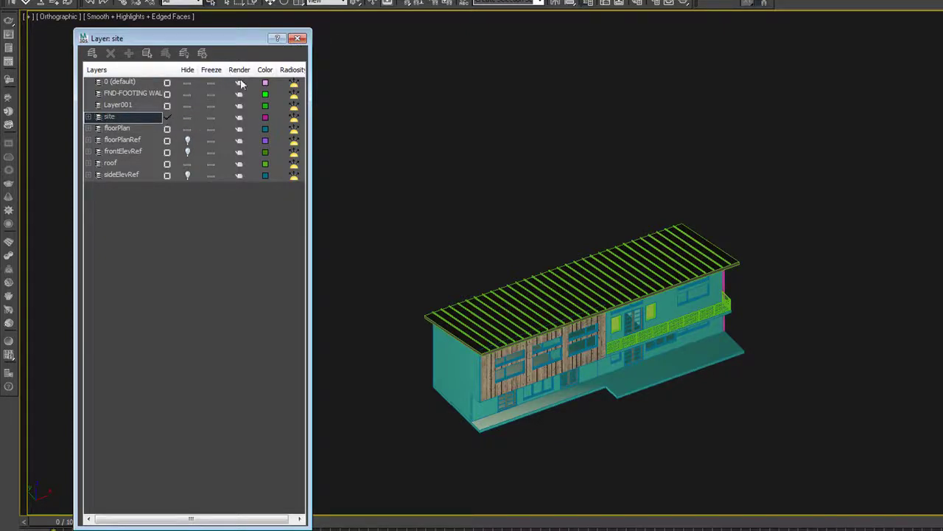
{"action": "left_click", "coordinate": [298, 38]}
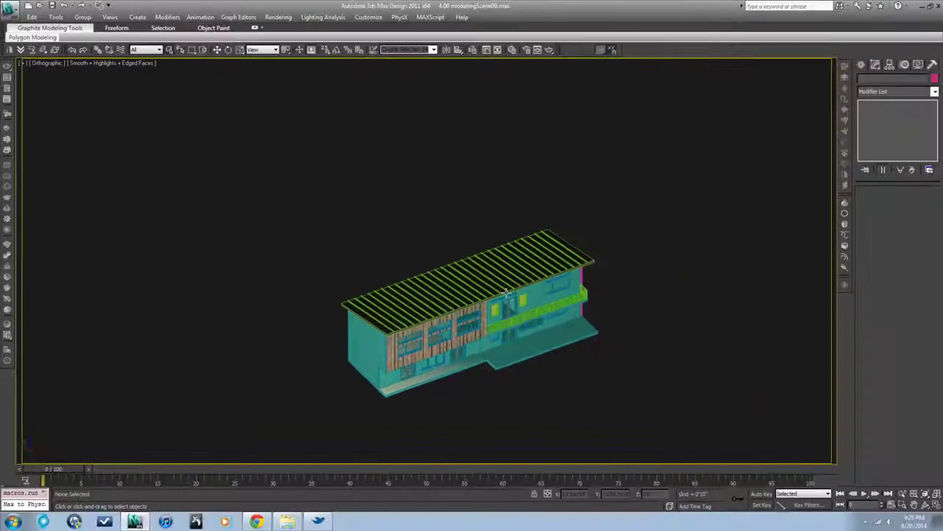
In the top view, start a Line spline for the site outline, running straight behind the house and along its deck-end side
{"action": "left_click", "coordinate": [628, 303]}
{"action": "key", "text": "t"}
{"action": "scroll", "coordinate": [508, 289], "scroll_direction": "down", "scroll_amount": 10}
{"action": "left_click", "coordinate": [639, 199]}
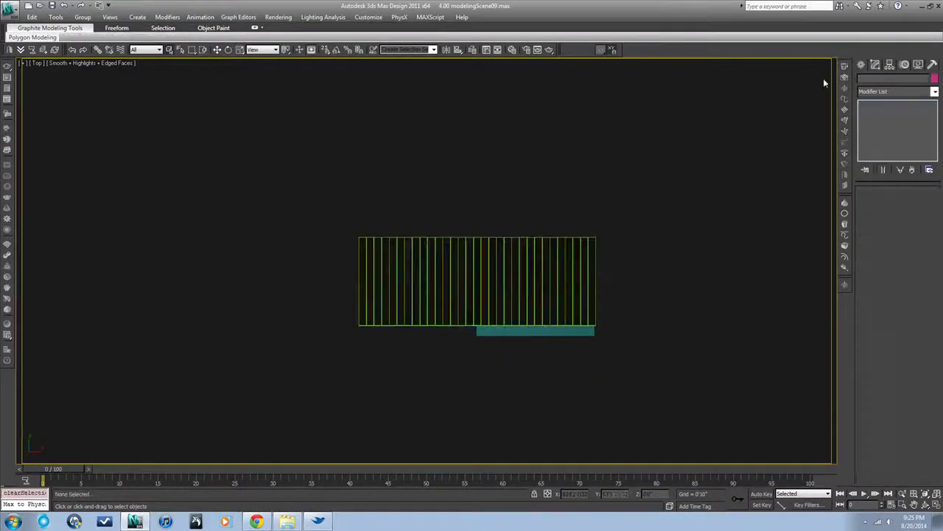
{"action": "left_click", "coordinate": [861, 66]}
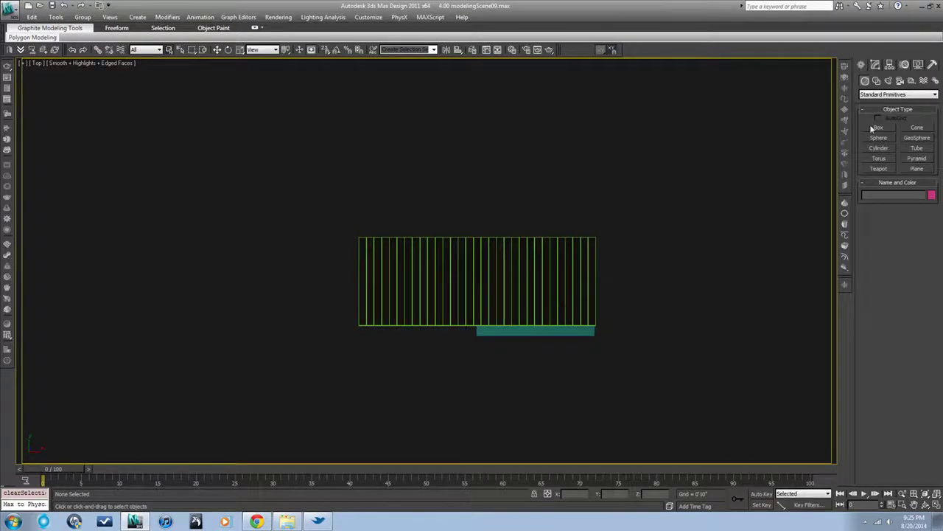
{"action": "left_click", "coordinate": [876, 82]}
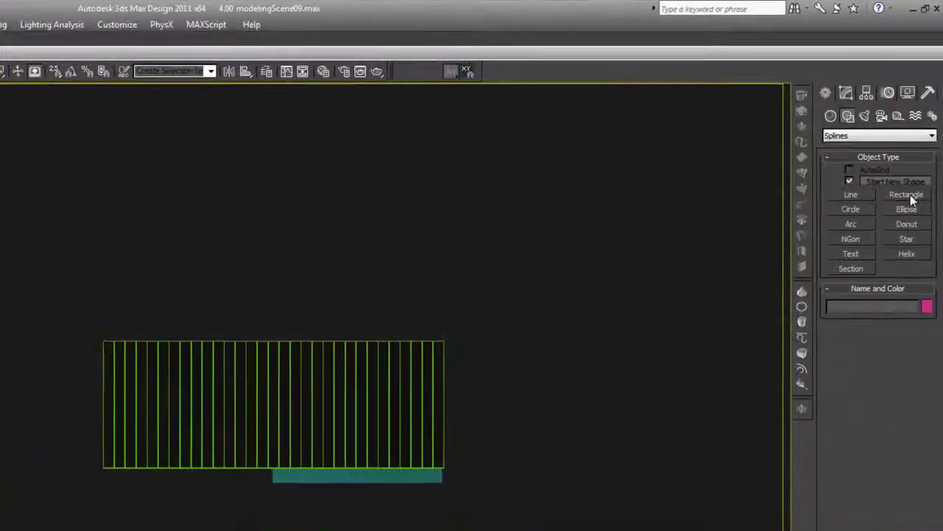
{"action": "left_click", "coordinate": [904, 136]}
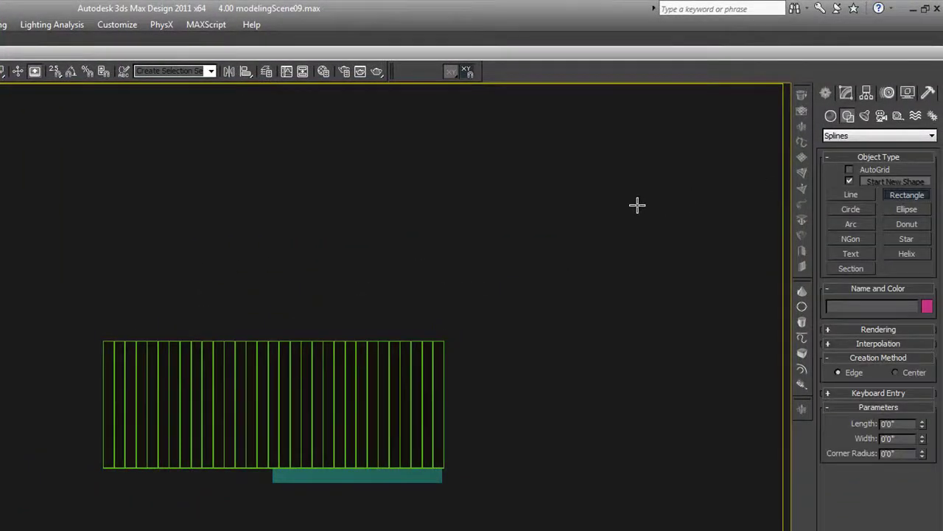
{"action": "left_click", "coordinate": [850, 194]}
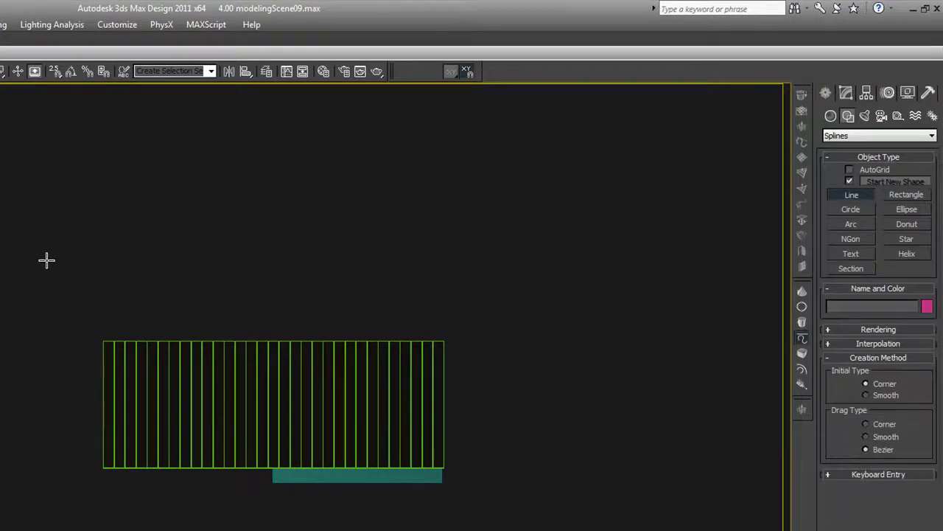
{"action": "left_click", "coordinate": [48, 229]}
{"action": "left_click", "coordinate": [592, 244], "text": "shift"}
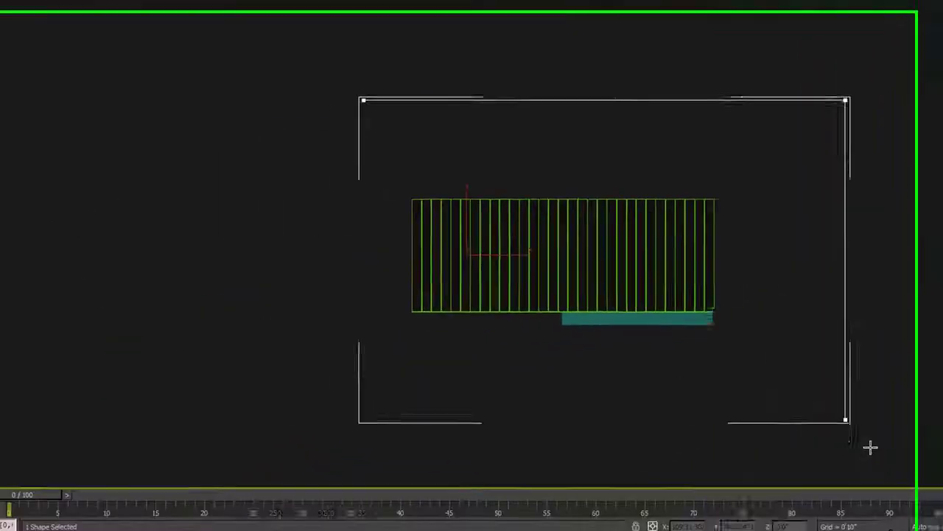
{"action": "left_click", "coordinate": [903, 447], "text": "shift"}
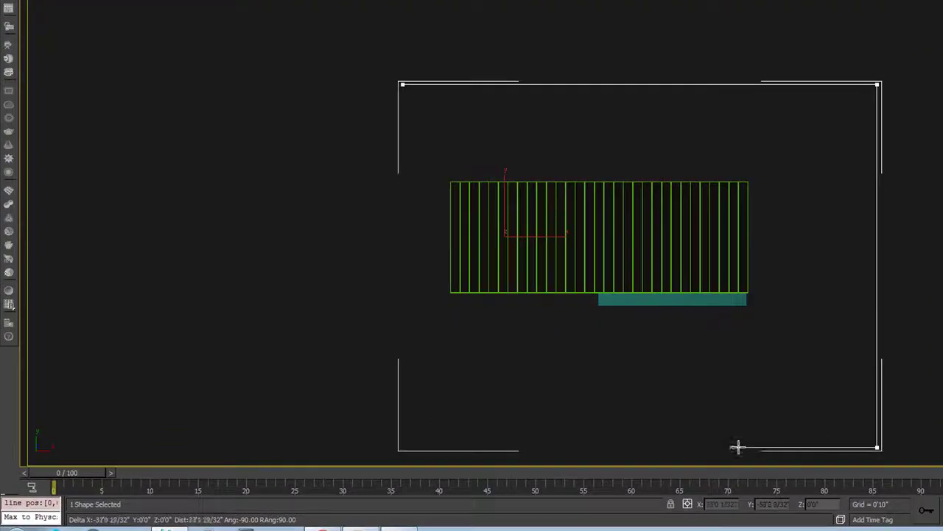
Continue the site outline around a walkway gap meeting the front deck, run it along the front and far side, and close the spline
{"action": "left_click", "coordinate": [744, 446]}
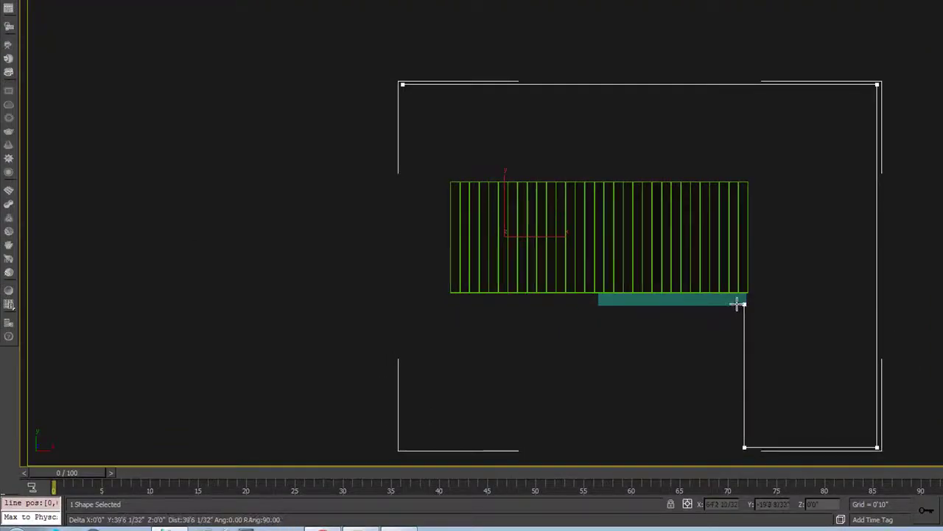
{"action": "left_click", "coordinate": [739, 304]}
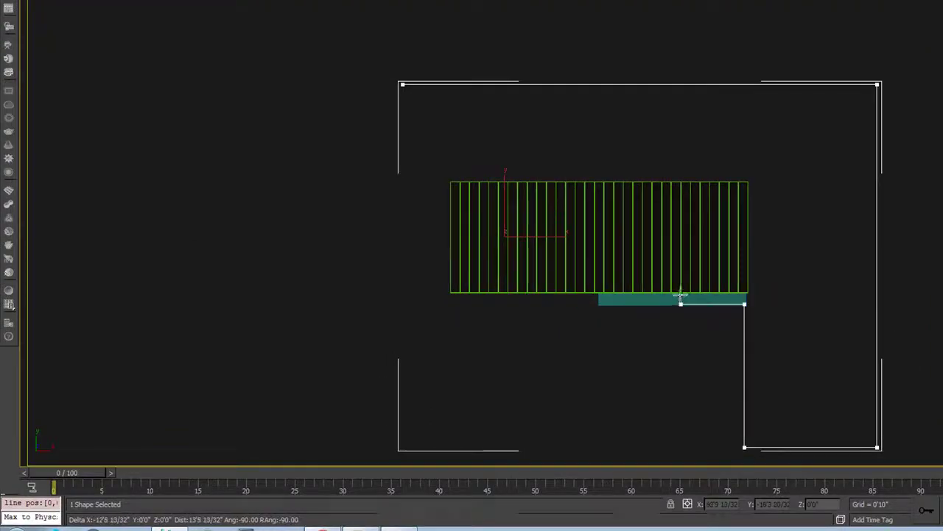
{"action": "left_click", "coordinate": [599, 303]}
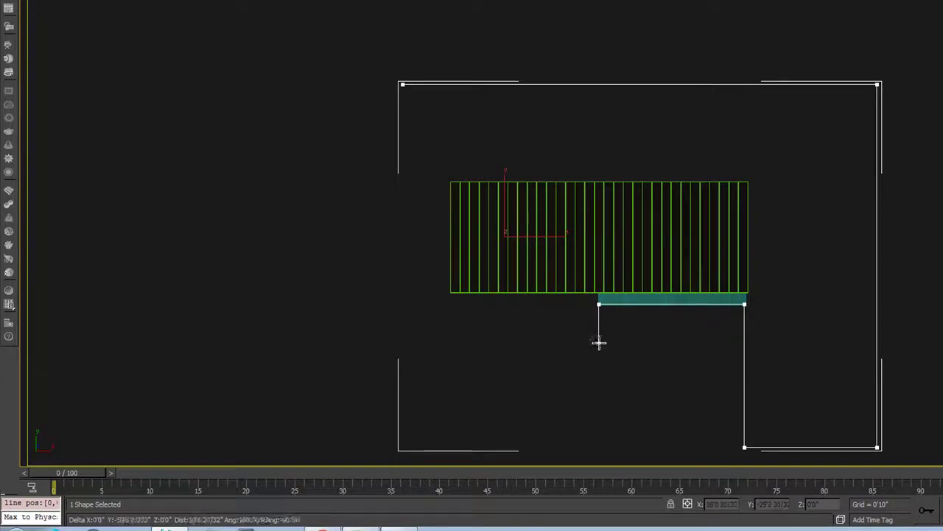
{"action": "left_click", "coordinate": [599, 343]}
{"action": "left_click", "coordinate": [716, 344]}
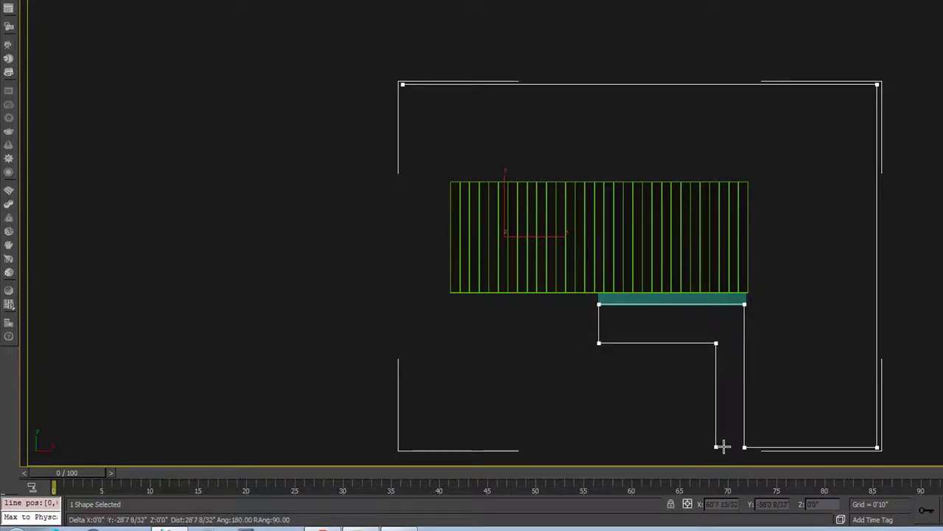
{"action": "left_click", "coordinate": [718, 446]}
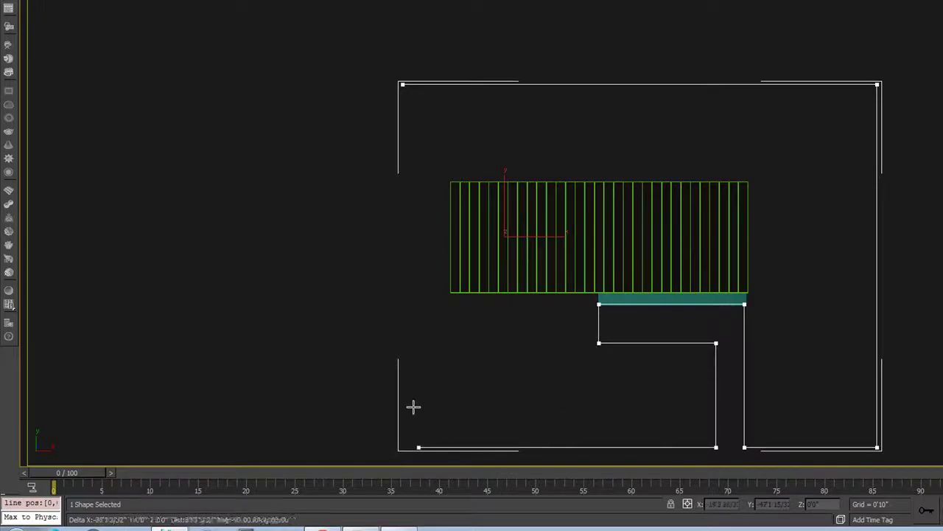
{"action": "left_click", "coordinate": [398, 448]}
{"action": "left_click", "coordinate": [403, 85]}
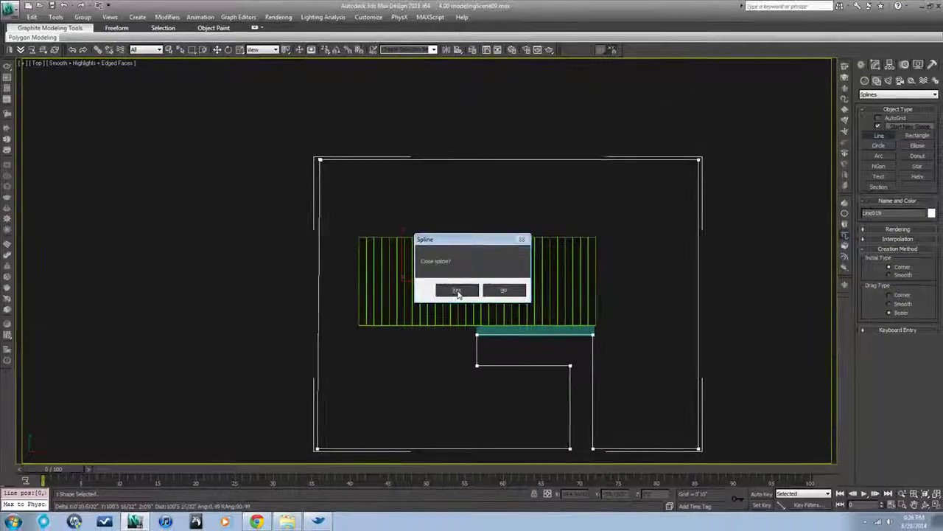
{"action": "left_click", "coordinate": [457, 291]}
Lower the site outline to about Z -1'1 15/32", apply a Normal modifier to fill it as a surface, and view it from the top
{"action": "middle_click_drag", "start_coordinate": [527, 392], "coordinate": [514, 334], "text": "alt"}
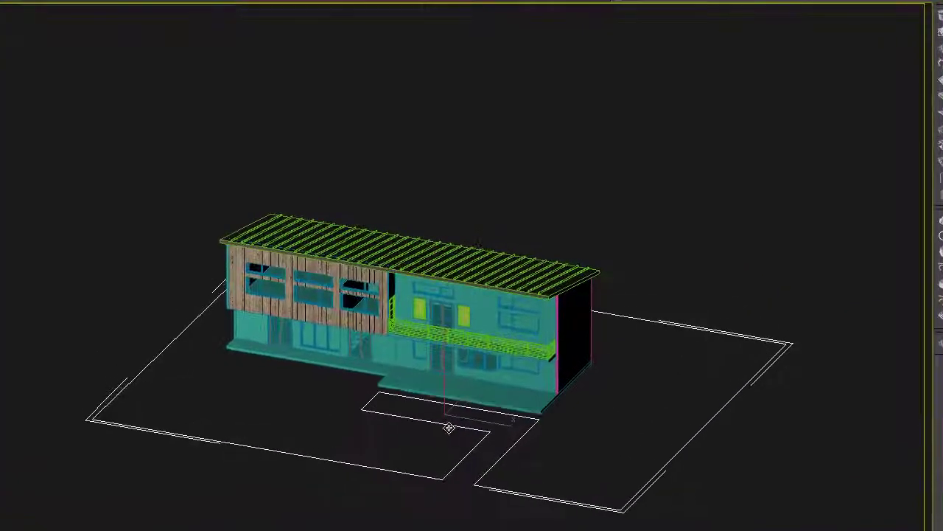
{"action": "middle_click_drag", "start_coordinate": [449, 428], "coordinate": [449, 421], "text": "alt"}
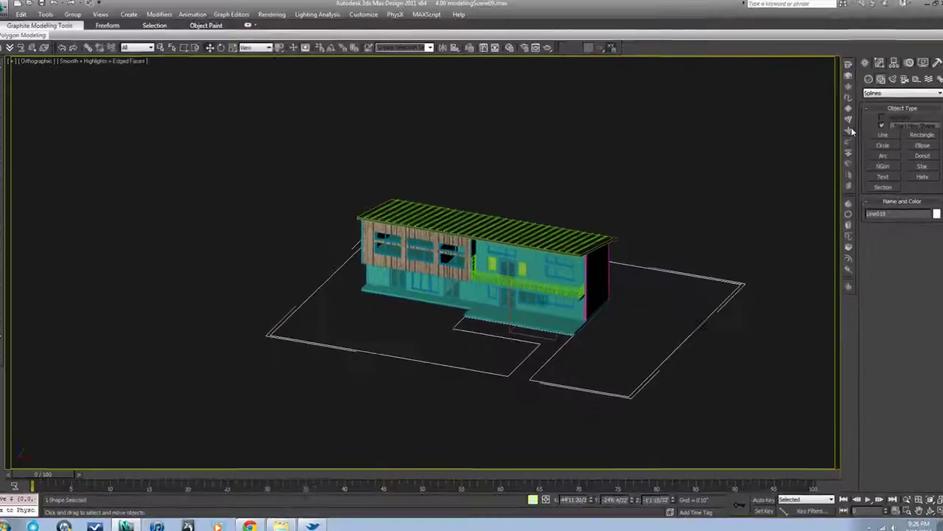
{"action": "left_click", "coordinate": [942, 113]}
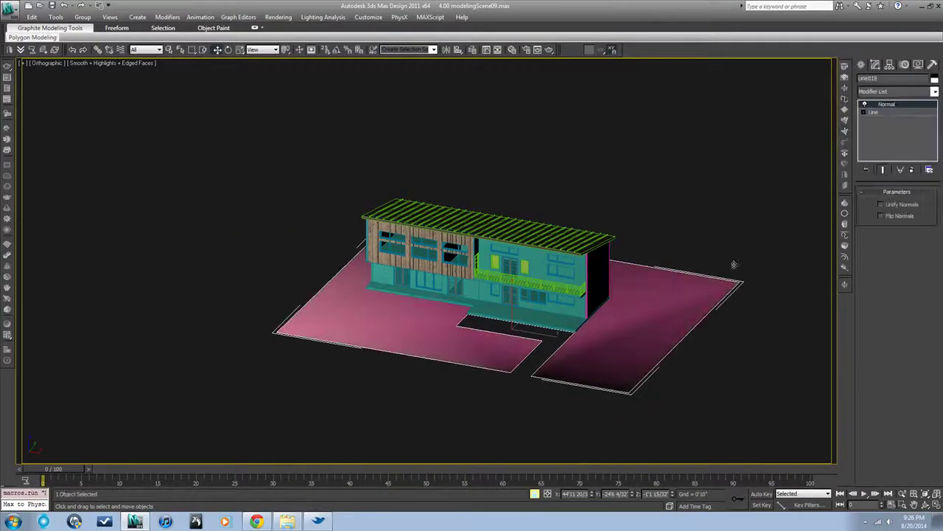
{"action": "key", "text": "t"}
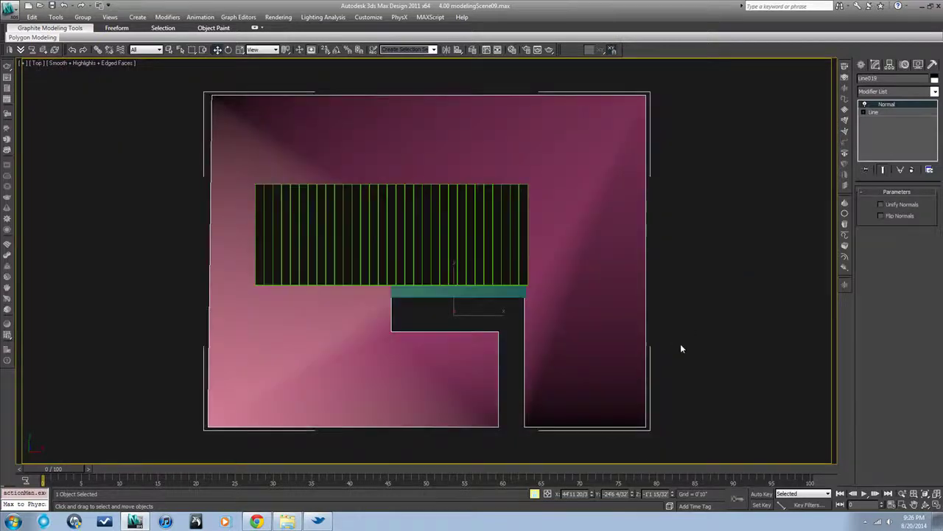
Trace the walkway gap with a closed Line spline snapped along the front deck and the site's inner corners
{"action": "left_click", "coordinate": [678, 349]}
{"action": "left_click", "coordinate": [862, 65]}
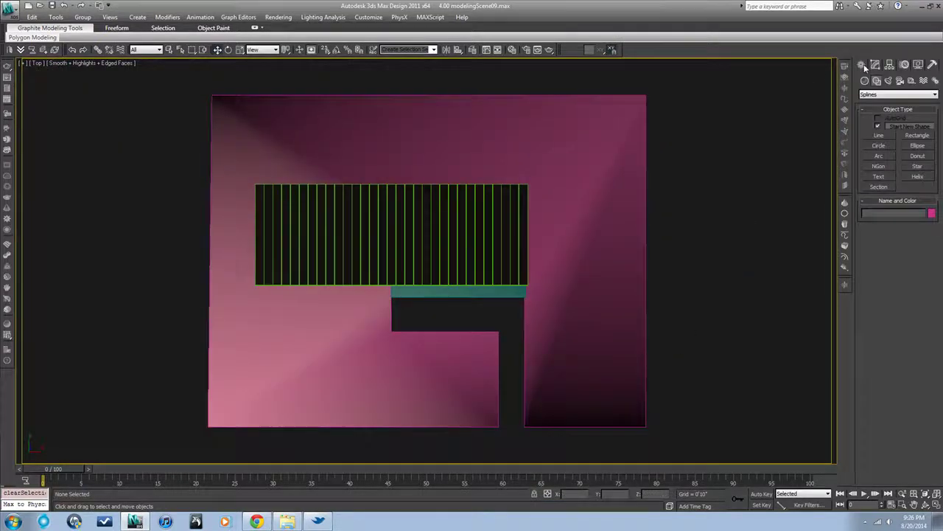
{"action": "left_click", "coordinate": [877, 136]}
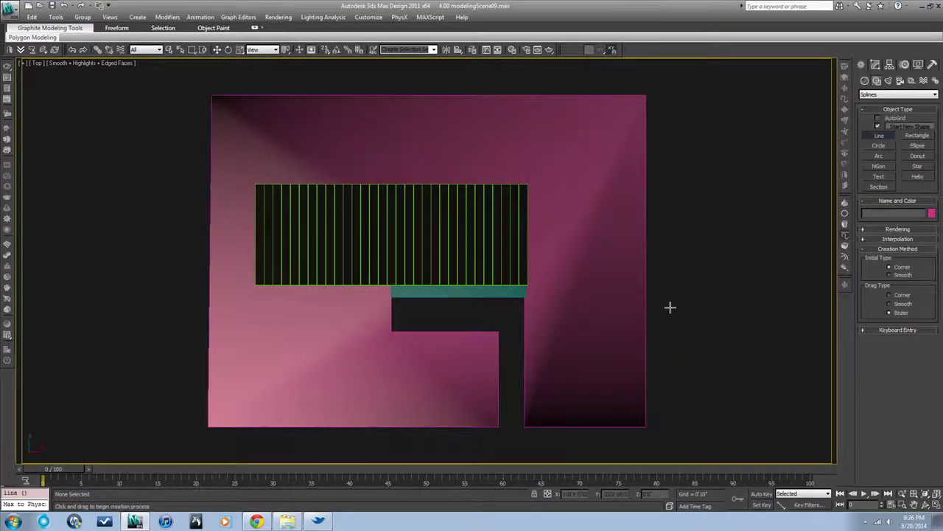
{"action": "left_click", "coordinate": [523, 429]}
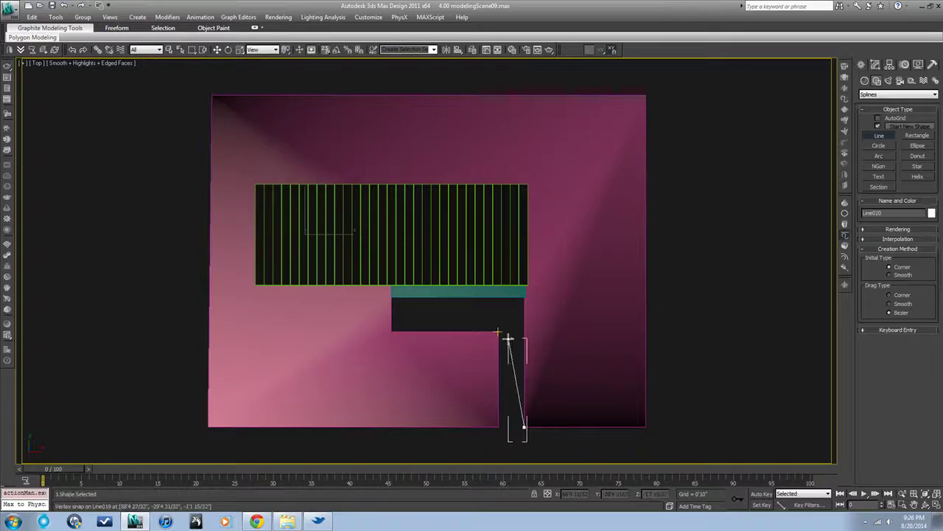
{"action": "left_click", "coordinate": [518, 295]}
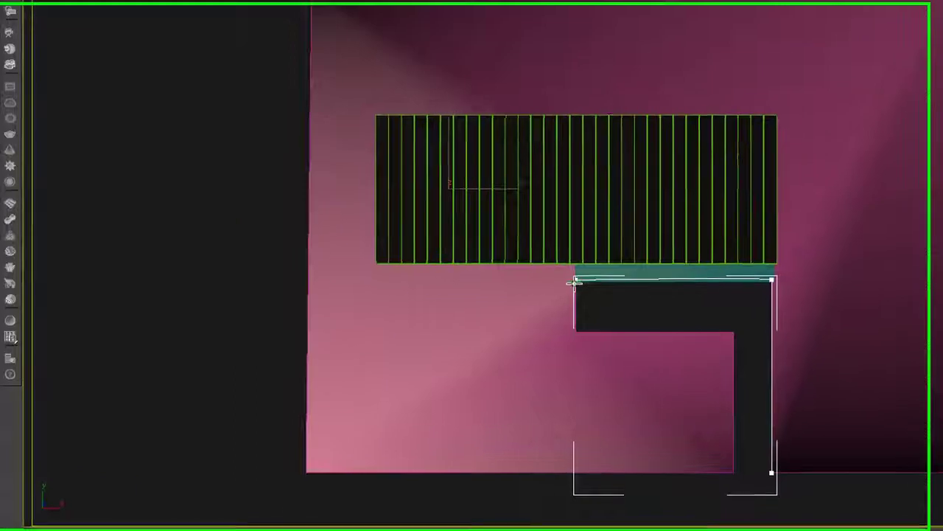
{"action": "left_click", "coordinate": [390, 298], "text": "shift"}
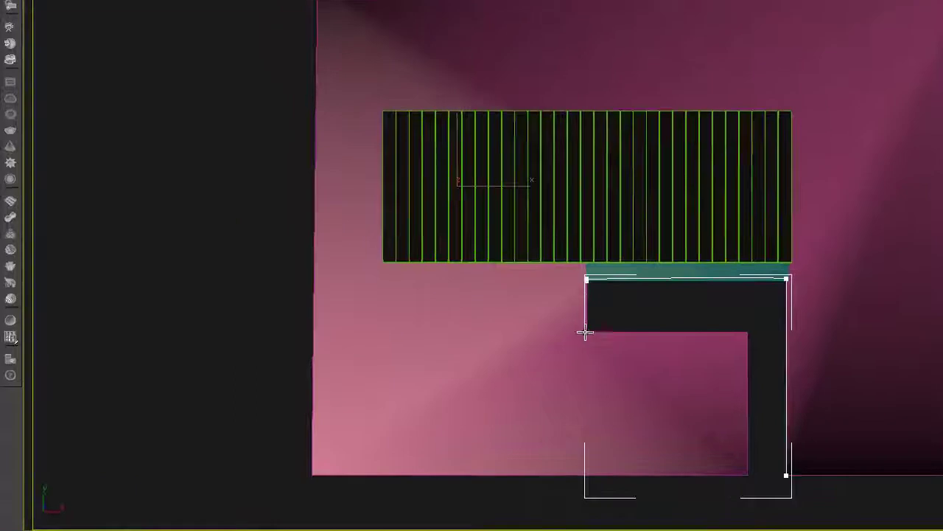
{"action": "left_click", "coordinate": [586, 333]}
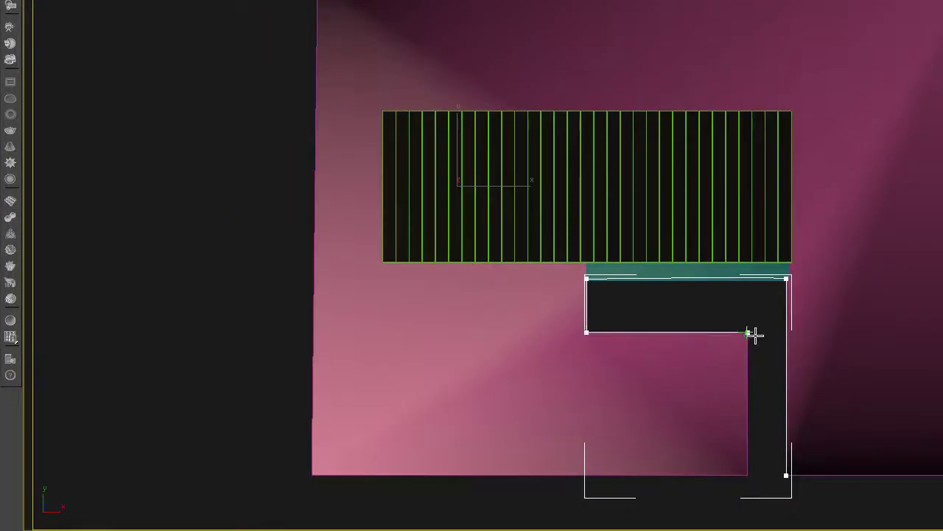
{"action": "left_click", "coordinate": [748, 475]}
{"action": "left_click", "coordinate": [787, 476]}
{"action": "left_click", "coordinate": [685, 269]}
{"action": "middle_click_drag", "start_coordinate": [825, 395], "coordinate": [781, 315], "text": "alt"}
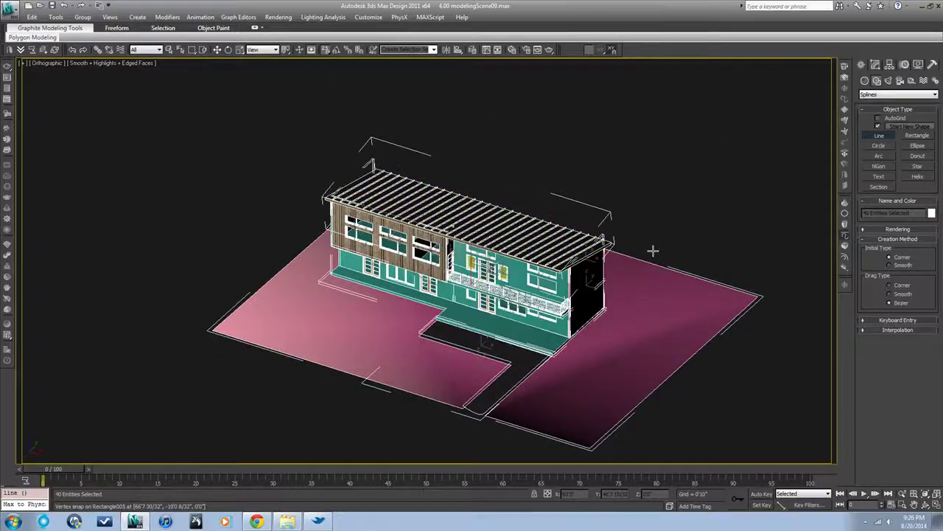
Change the vertex type of all the walkway spline's vertices so its segments run straight
{"action": "right_click", "coordinate": [654, 235]}
{"action": "left_click", "coordinate": [659, 244]}
{"action": "left_click", "coordinate": [475, 413]}
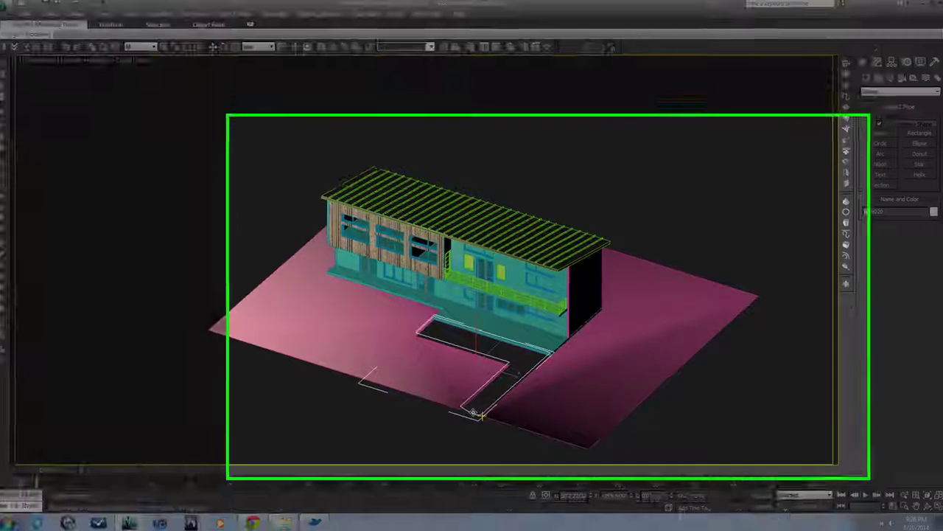
{"action": "key", "text": "1"}
{"action": "key", "text": "ctrl+a"}
{"action": "right_click", "coordinate": [398, 457]}
{"action": "left_click", "coordinate": [361, 278]}
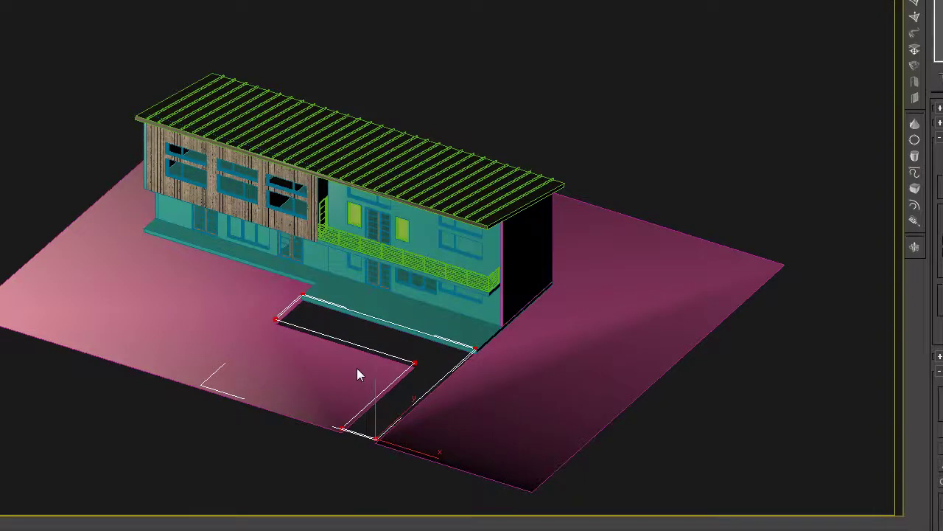
{"action": "left_click", "coordinate": [357, 465]}
{"action": "scroll", "coordinate": [353, 448], "scroll_direction": "up", "scroll_amount": 5}
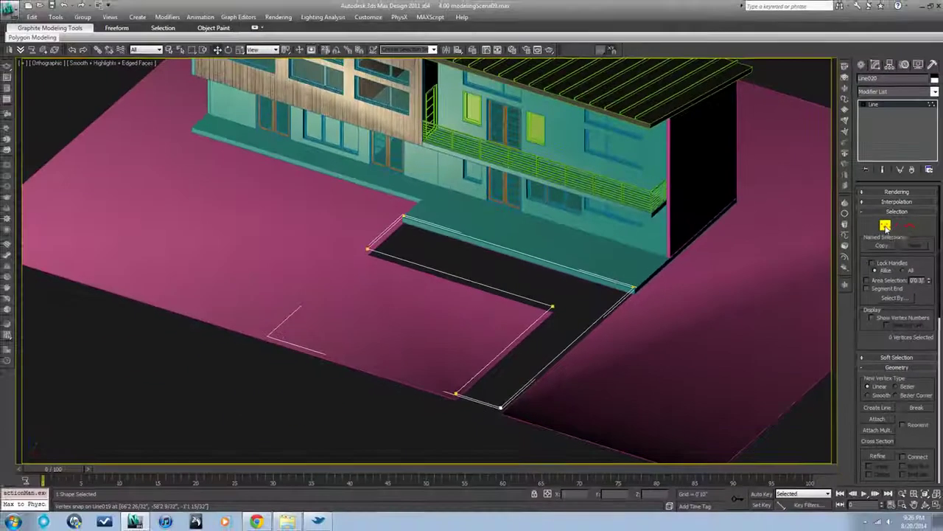
Apply a Normal modifier to the walkway spline and lower the filled walkway level with the site surface
{"action": "left_click", "coordinate": [887, 225]}
{"action": "left_click", "coordinate": [845, 135]}
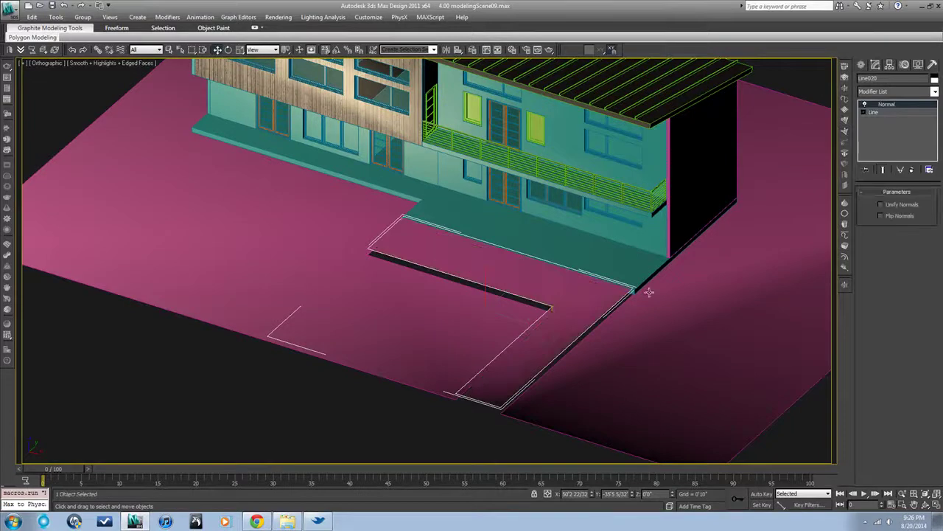
{"action": "right_click", "coordinate": [569, 302]}
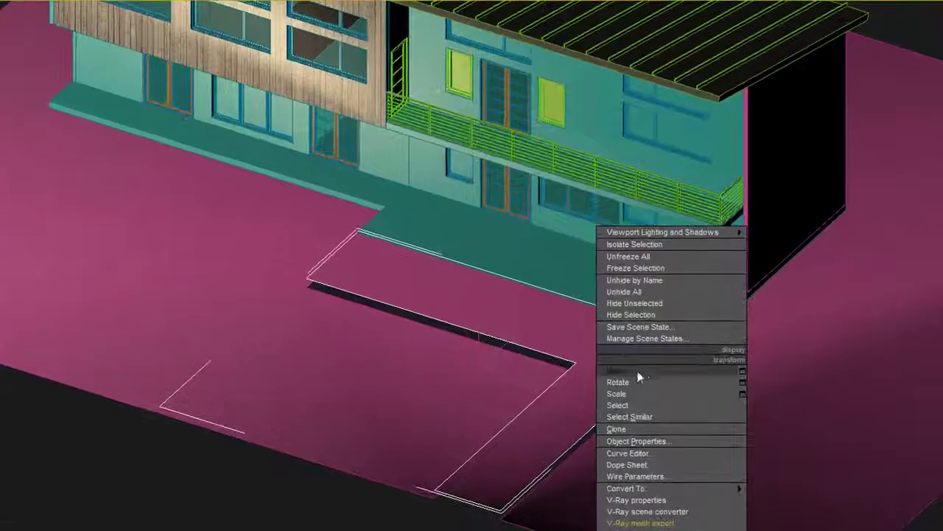
{"action": "left_click", "coordinate": [741, 371]}
{"action": "left_click_drag", "start_coordinate": [865, 446], "coordinate": [864, 455]}
{"action": "left_click", "coordinate": [874, 380]}
{"action": "scroll", "coordinate": [466, 418], "scroll_direction": "down", "scroll_amount": 3}
{"action": "scroll", "coordinate": [466, 418], "scroll_direction": "down", "scroll_amount": 2}
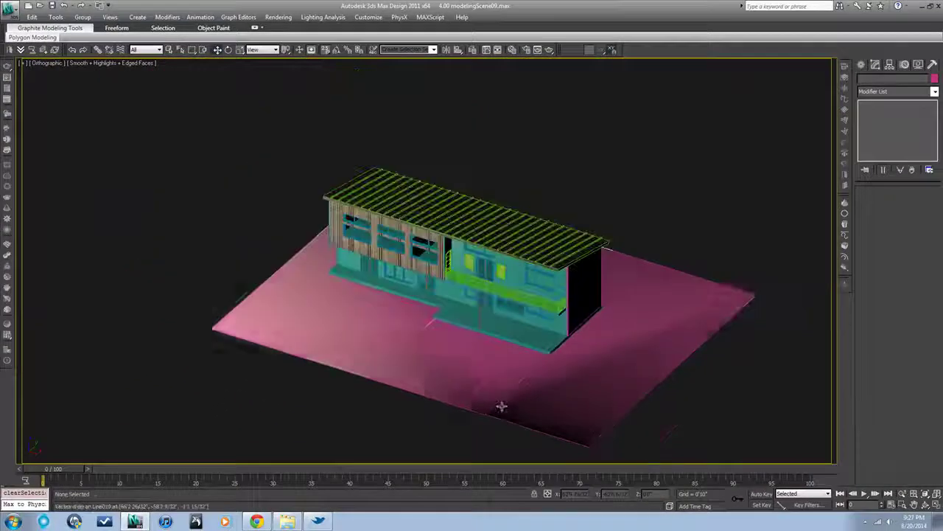
Select the site surface together with the walkway surface and delete both
{"action": "left_click", "coordinate": [501, 407]}
{"action": "middle_click_drag", "start_coordinate": [517, 417], "coordinate": [593, 421], "text": "alt"}
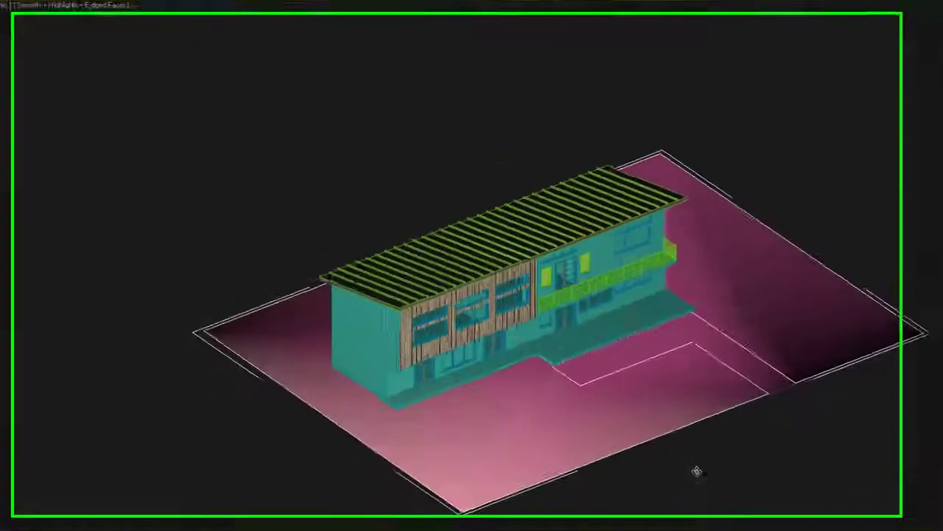
{"action": "middle_click_drag", "start_coordinate": [697, 472], "coordinate": [742, 491], "text": "alt"}
{"action": "scroll", "coordinate": [745, 491], "scroll_direction": "up", "scroll_amount": 2}
{"action": "left_click", "coordinate": [798, 469]}
{"action": "left_click_drag", "start_coordinate": [889, 395], "coordinate": [815, 281]}
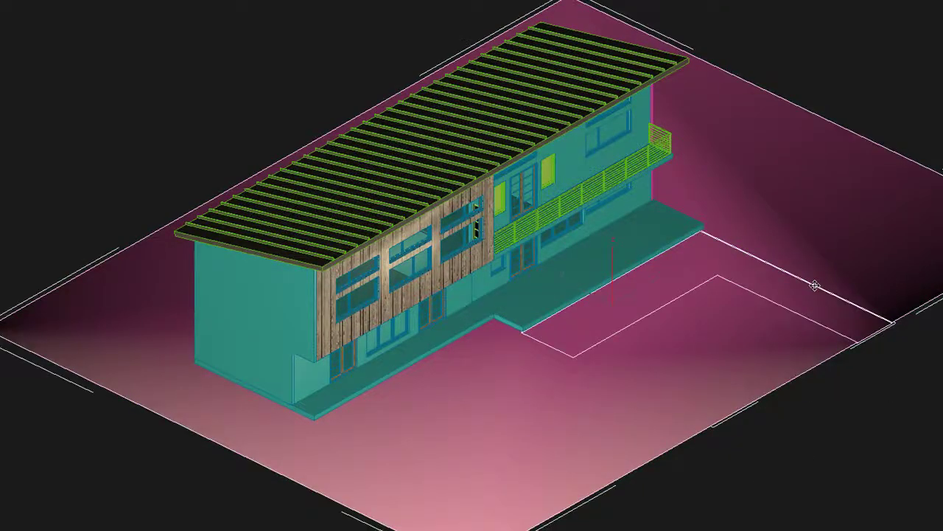
{"action": "key", "text": "Delete"}
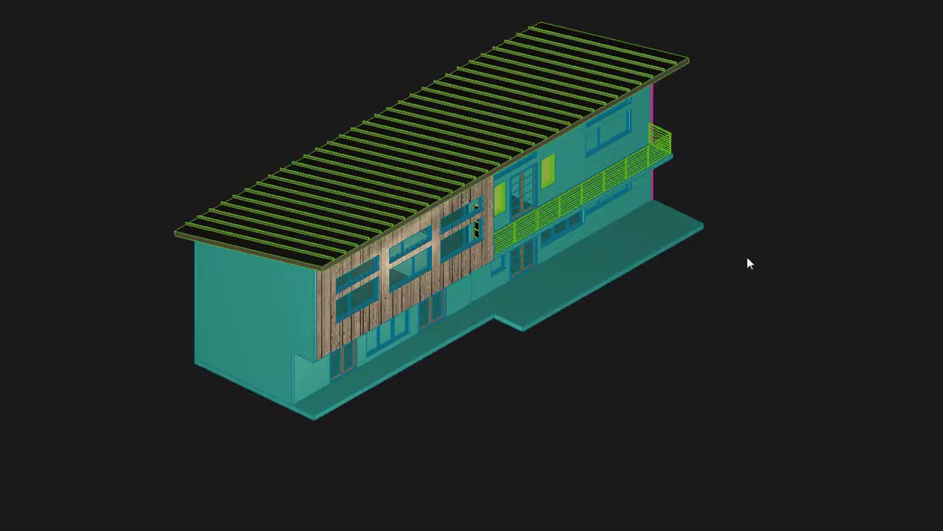
In the top view, draw a rectangle about 18'3" by 18'10" behind the house's deck end and convert it to Editable Poly
{"action": "left_click", "coordinate": [660, 218]}
{"action": "key", "text": "t"}
{"action": "key", "text": "z"}
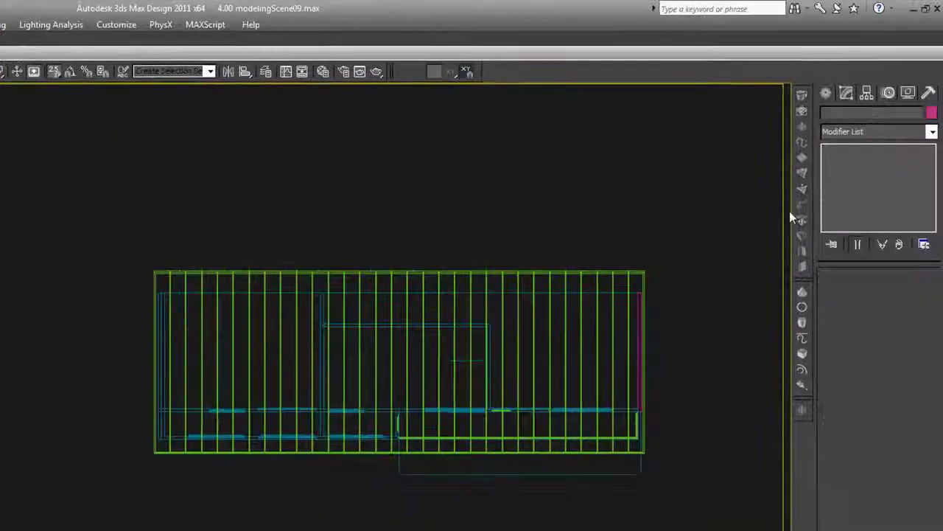
{"action": "left_click", "coordinate": [827, 93]}
{"action": "left_click", "coordinate": [848, 116]}
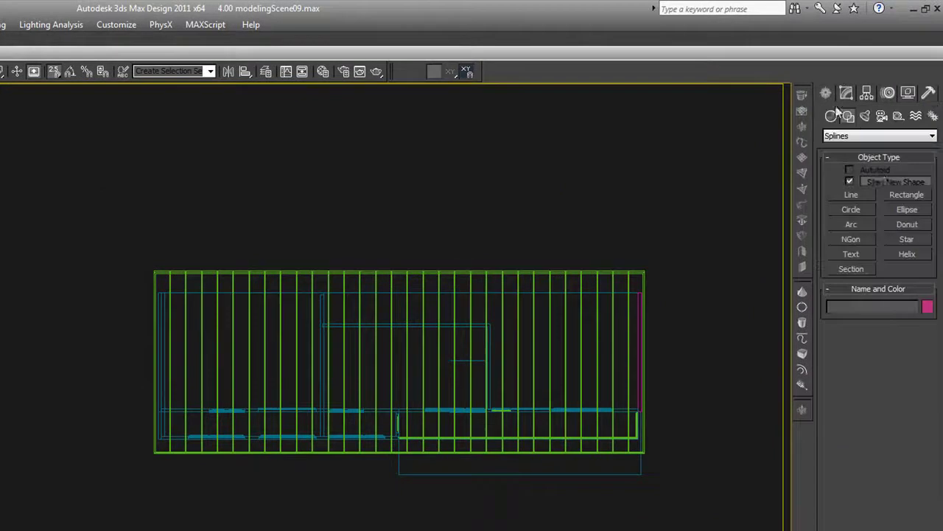
{"action": "left_click", "coordinate": [906, 195]}
{"action": "left_click_drag", "start_coordinate": [638, 246], "coordinate": [526, 137]}
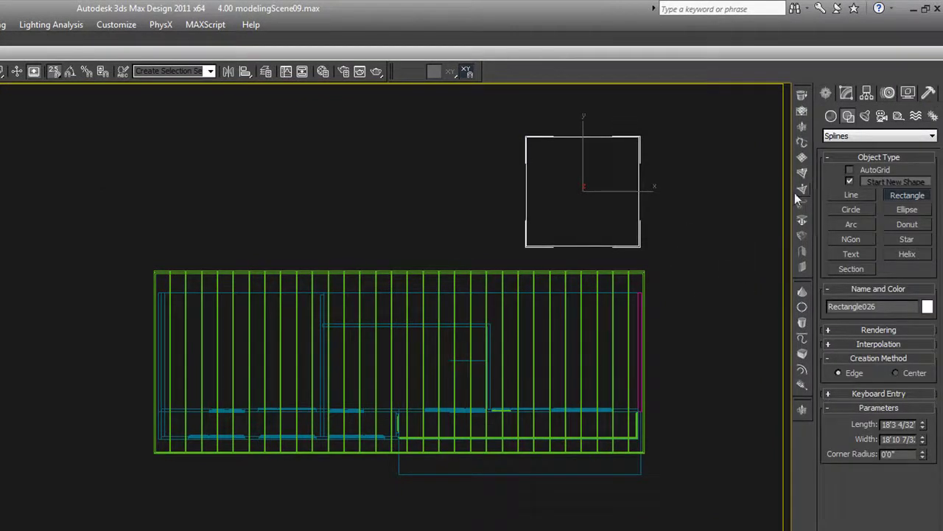
{"action": "right_click", "coordinate": [656, 241]}
{"action": "right_click", "coordinate": [635, 246]}
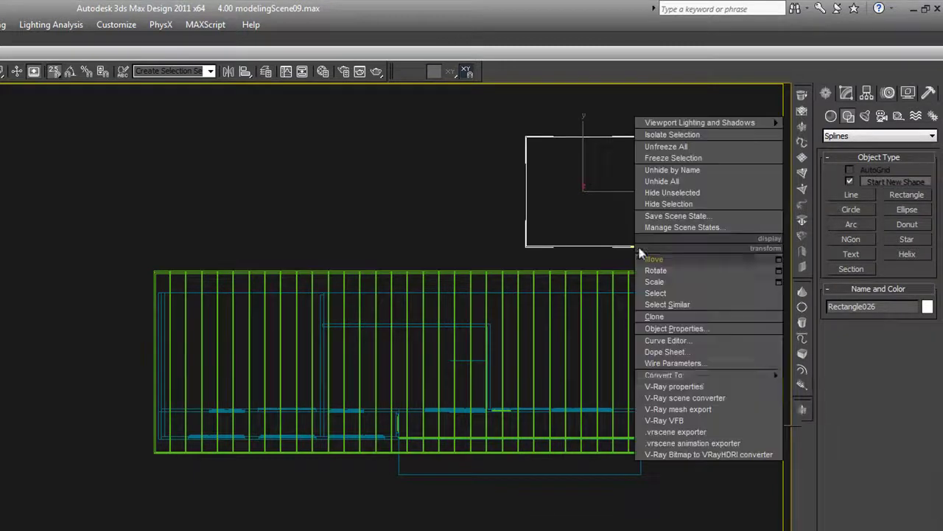
{"action": "mouse_move", "coordinate": [698, 374]}
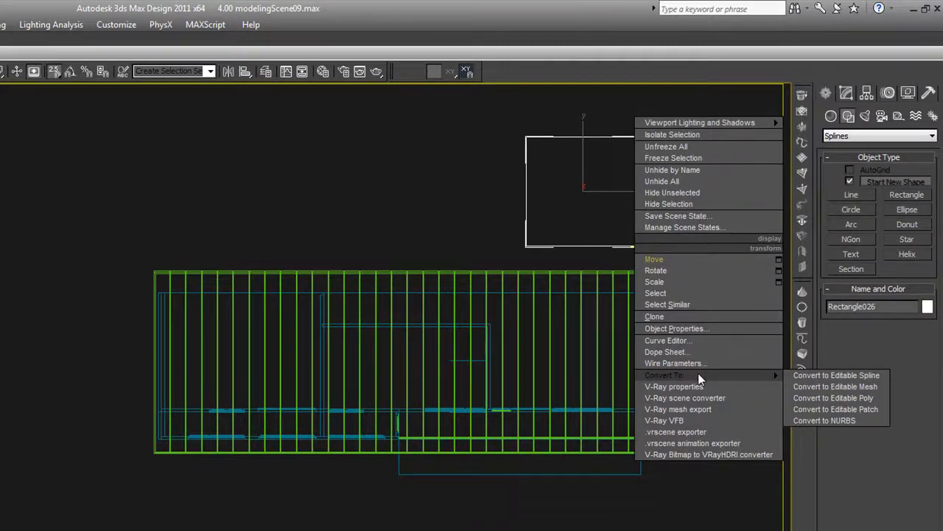
{"action": "left_click", "coordinate": [831, 397]}
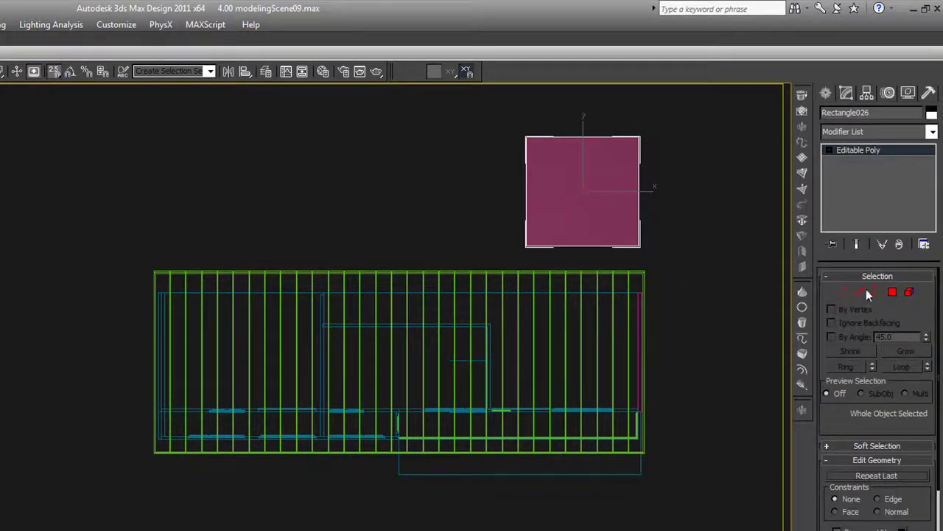
Extend the rectangle's end edges into a strip behind the house: four new segments past the far end and one past the deck end
{"action": "left_click", "coordinate": [860, 292]}
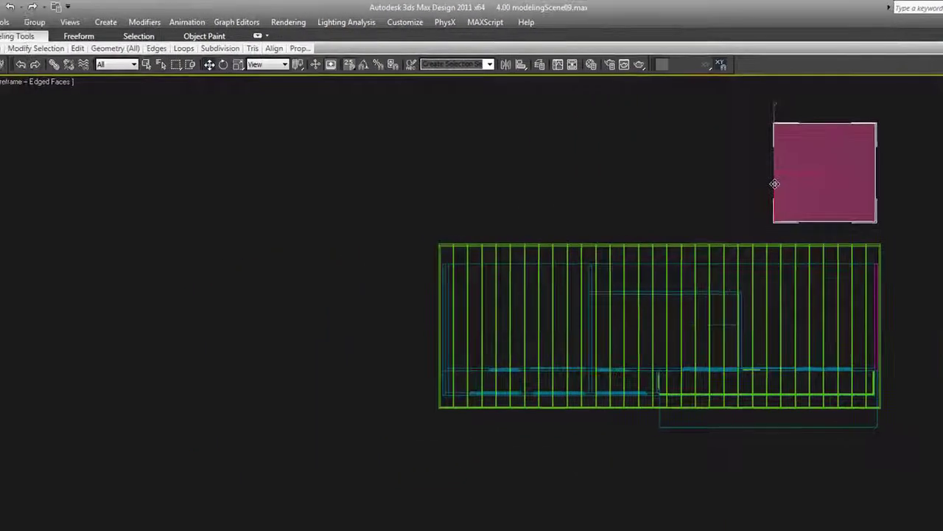
{"action": "left_click_drag", "start_coordinate": [775, 184], "coordinate": [339, 183]}
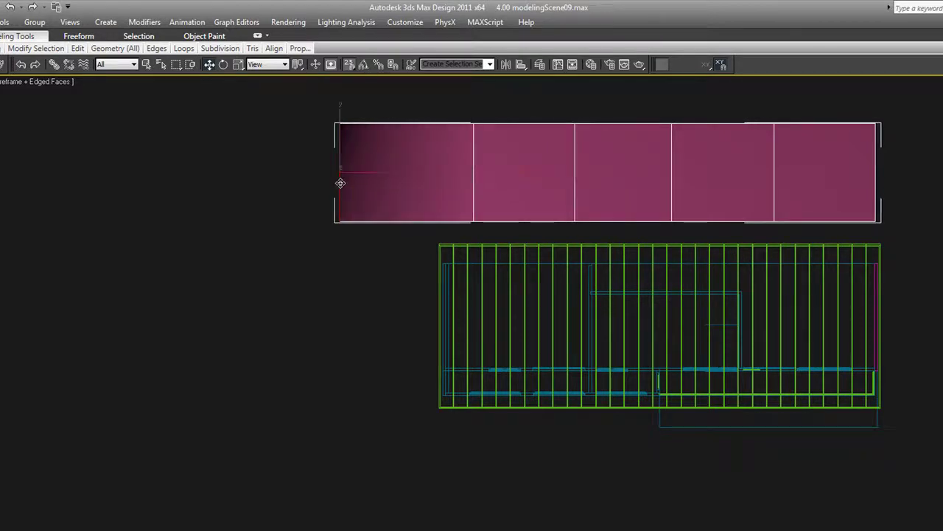
{"action": "left_click", "coordinate": [876, 175]}
{"action": "middle_click_drag", "start_coordinate": [926, 223], "coordinate": [720, 208]}
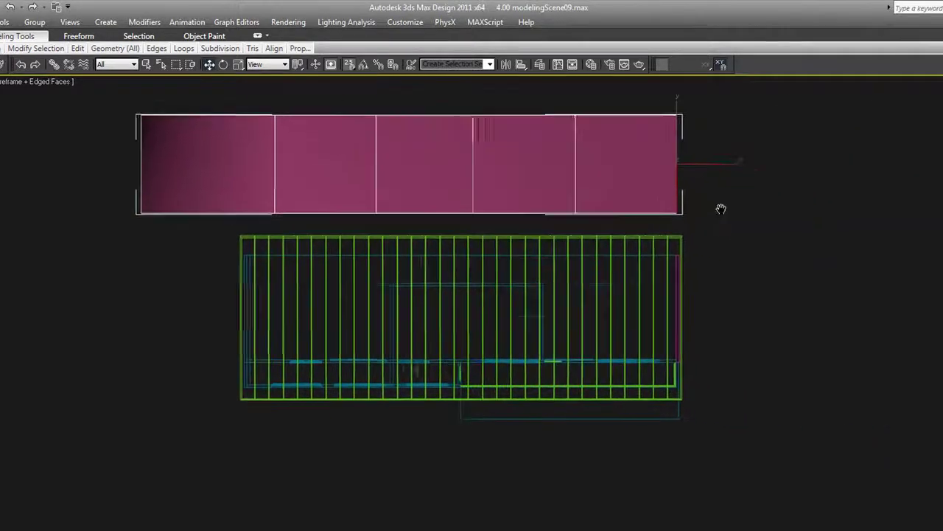
{"action": "left_click_drag", "start_coordinate": [671, 175], "coordinate": [804, 189], "text": "shift"}
In a side view, raise the whole ground strip slightly above the level of the house floor
{"action": "key", "text": "l"}
{"action": "key", "text": "z"}
{"action": "scroll", "coordinate": [748, 324], "scroll_direction": "down", "scroll_amount": 6}
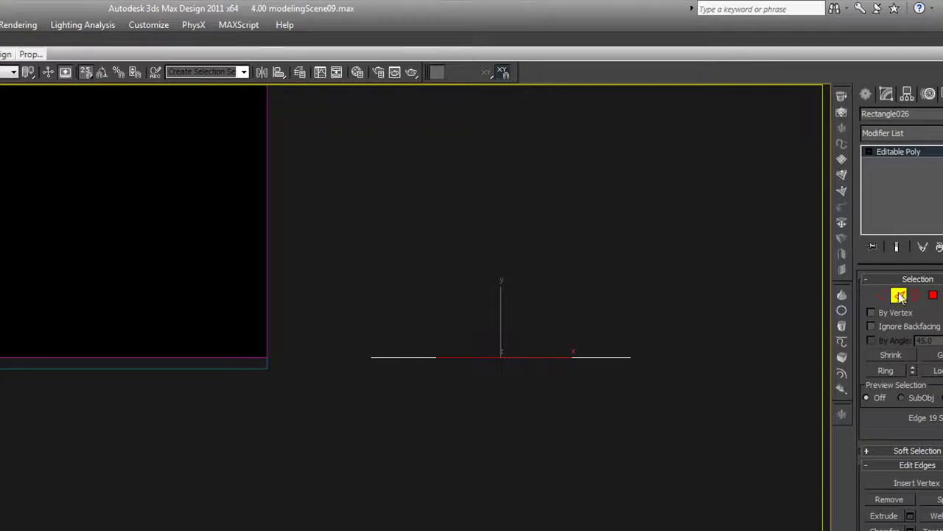
{"action": "left_click", "coordinate": [899, 296]}
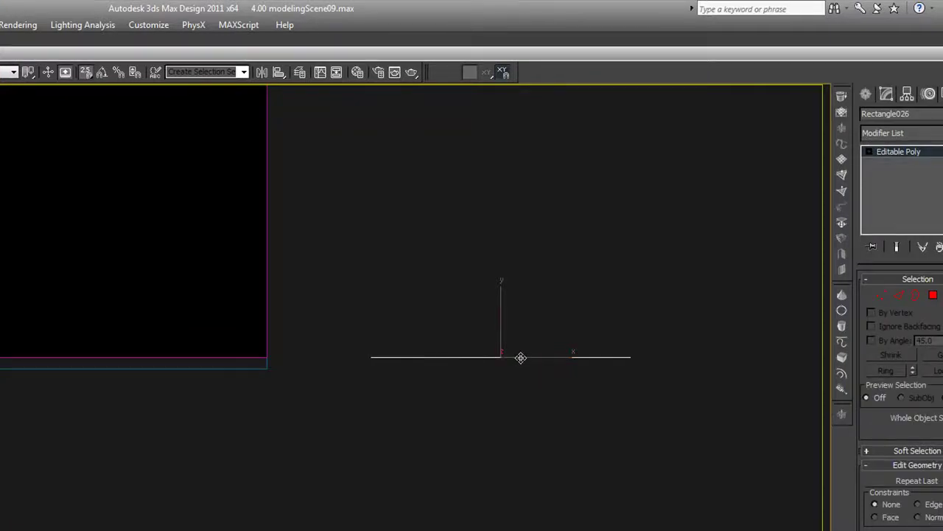
{"action": "left_click_drag", "start_coordinate": [519, 356], "coordinate": [514, 327]}
{"action": "left_click", "coordinate": [710, 300]}
Constrain movement to the XY plane and select all border edges of the strip on the side facing the house
{"action": "key", "text": "1"}
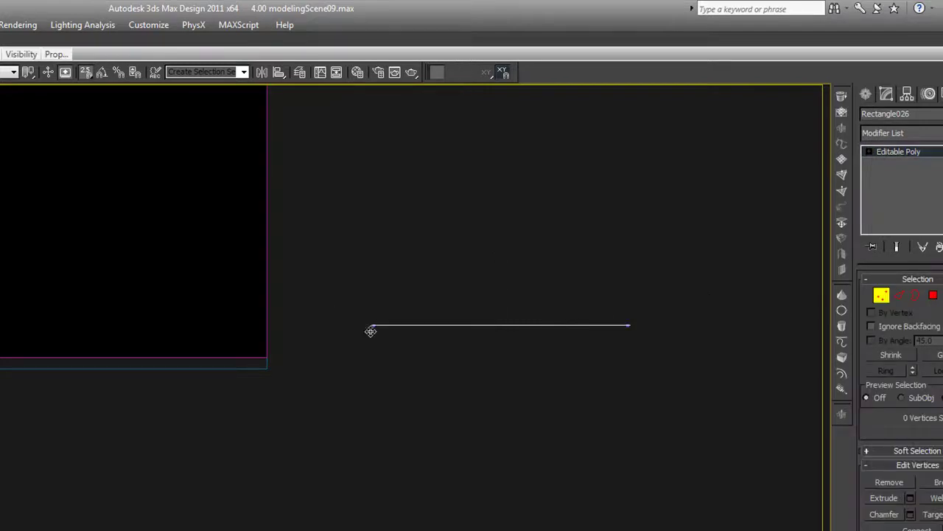
{"action": "left_click_drag", "start_coordinate": [384, 345], "coordinate": [346, 284]}
{"action": "key", "text": "F8"}
{"action": "key", "text": "F8"}
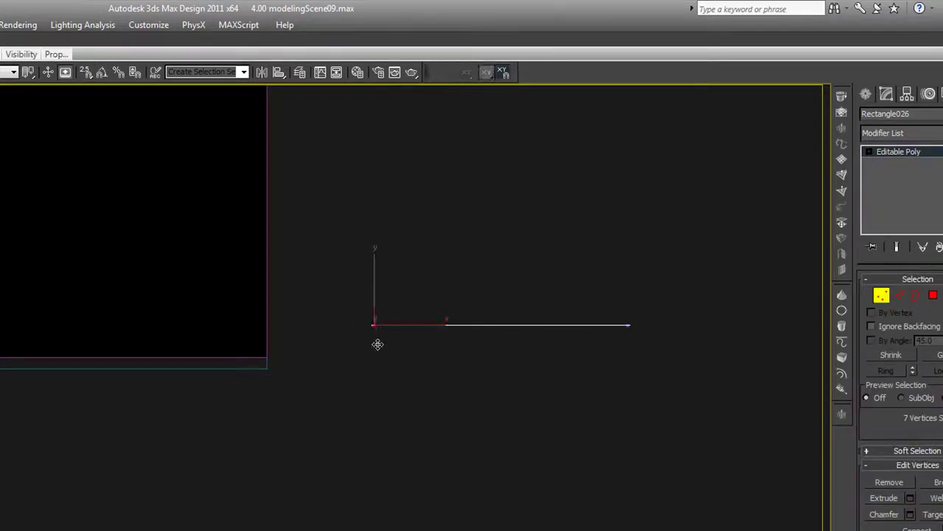
{"action": "middle_click_drag", "start_coordinate": [401, 388], "coordinate": [417, 414], "text": "alt"}
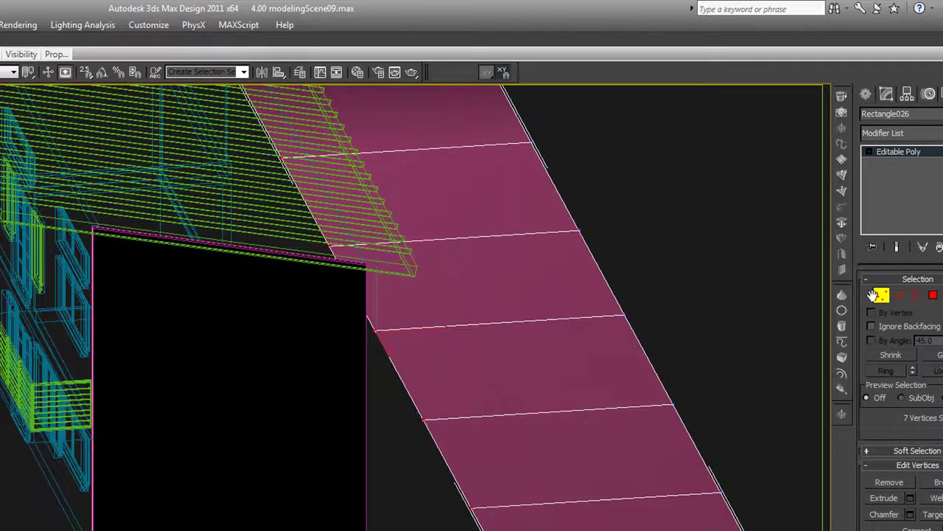
{"action": "left_click", "coordinate": [899, 298]}
{"action": "key", "text": "f"}
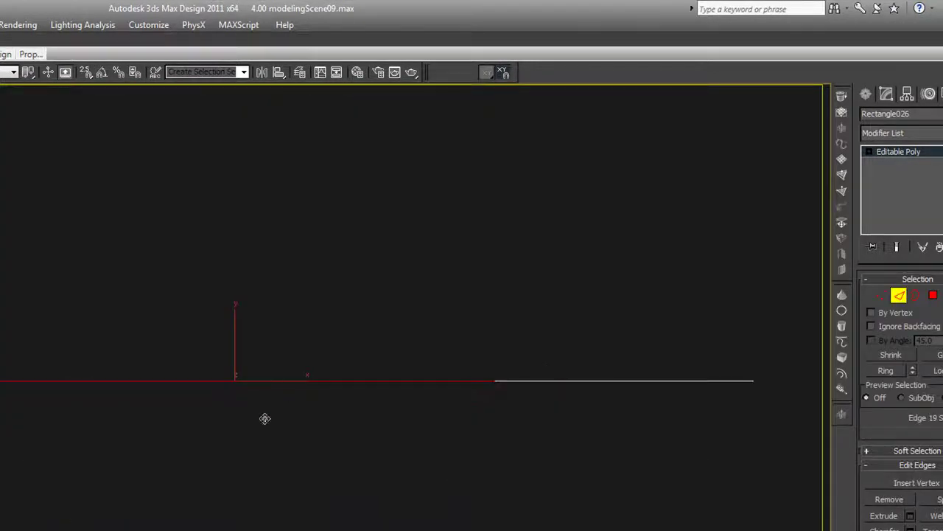
{"action": "middle_click_drag", "start_coordinate": [251, 448], "coordinate": [493, 432]}
{"action": "scroll", "coordinate": [133, 338], "scroll_direction": "down", "scroll_amount": 2}
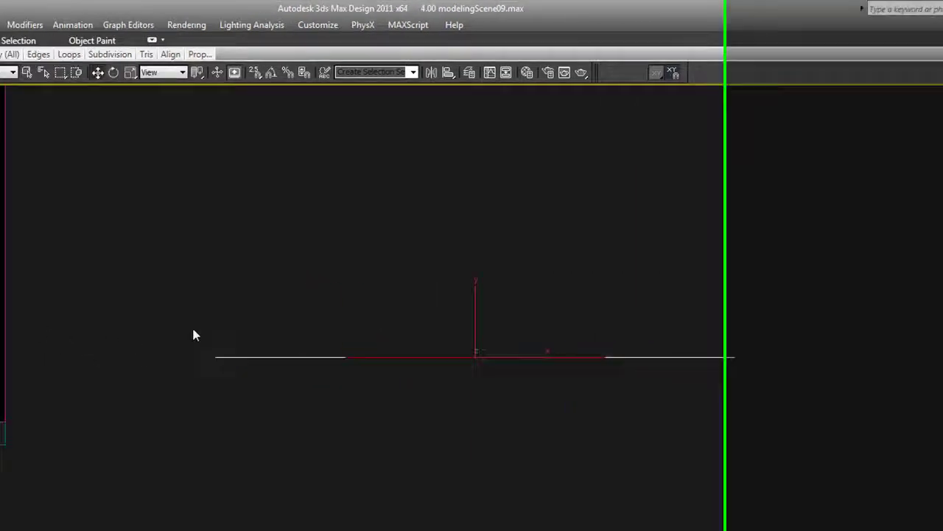
{"action": "left_click_drag", "start_coordinate": [21, 331], "coordinate": [92, 387]}
{"action": "middle_click_drag", "start_coordinate": [79, 383], "coordinate": [95, 408], "text": "alt"}
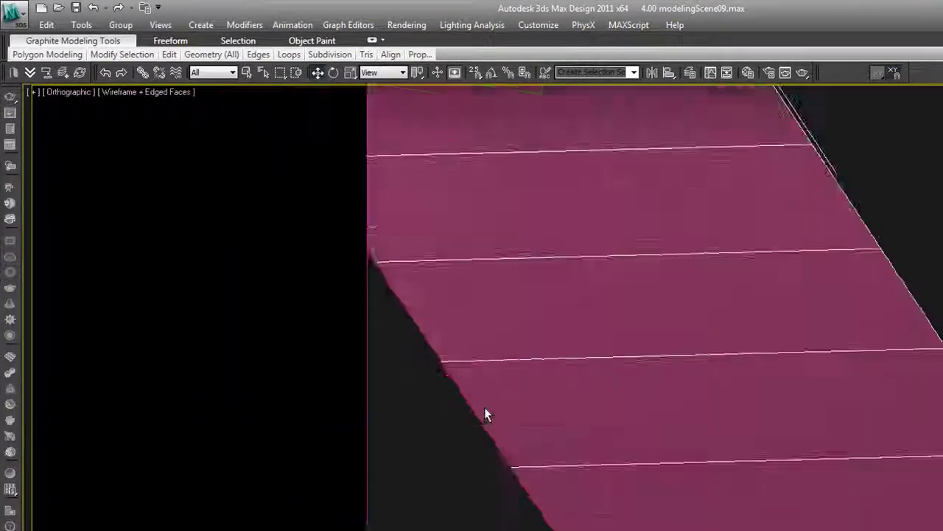
{"action": "middle_click_drag", "start_coordinate": [485, 408], "coordinate": [649, 425], "text": "alt"}
In the right view, extend the selected edges segment by segment beneath the house and well beyond its front, sloping down to follow the terrain
{"action": "key", "text": "r"}
{"action": "key", "text": "z"}
{"action": "scroll", "coordinate": [482, 407], "scroll_direction": "down", "scroll_amount": 3}
{"action": "scroll", "coordinate": [481, 409], "scroll_direction": "down", "scroll_amount": 2}
{"action": "scroll", "coordinate": [652, 424], "scroll_direction": "up", "scroll_amount": 1}
{"action": "scroll", "coordinate": [677, 422], "scroll_direction": "down", "scroll_amount": 1}
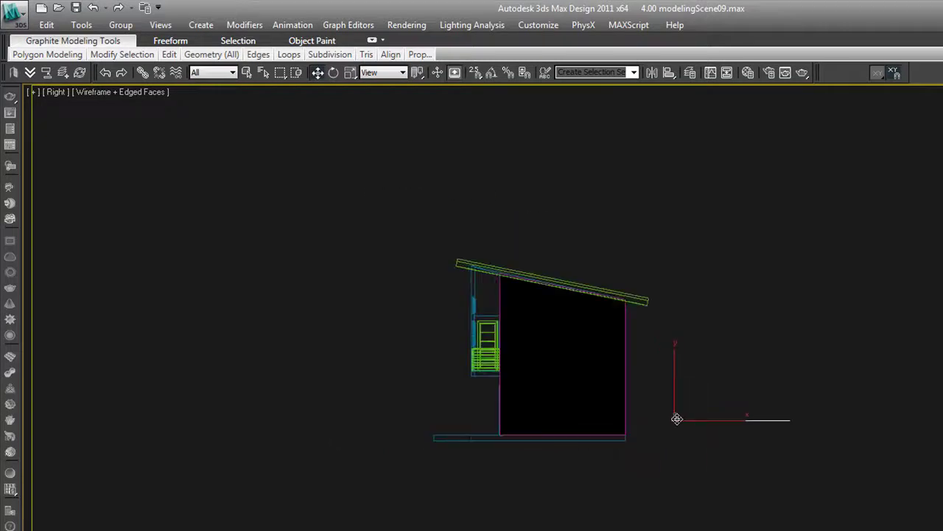
{"action": "left_click_drag", "start_coordinate": [674, 421], "coordinate": [157, 483]}
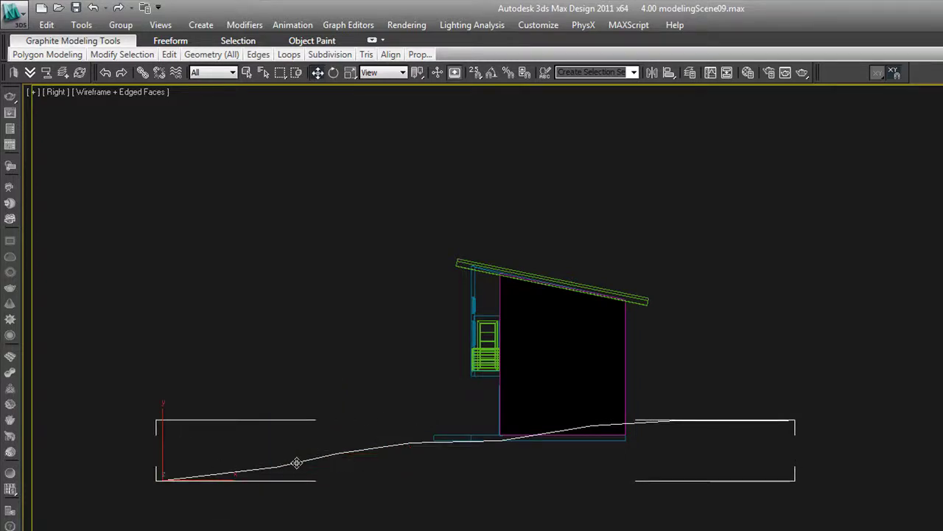
Examine the extended ground surface around the house in top and angled views, with and without edged faces
{"action": "scroll", "coordinate": [299, 463], "scroll_direction": "down", "scroll_amount": 3}
{"action": "key", "text": "t"}
{"action": "key", "text": "z"}
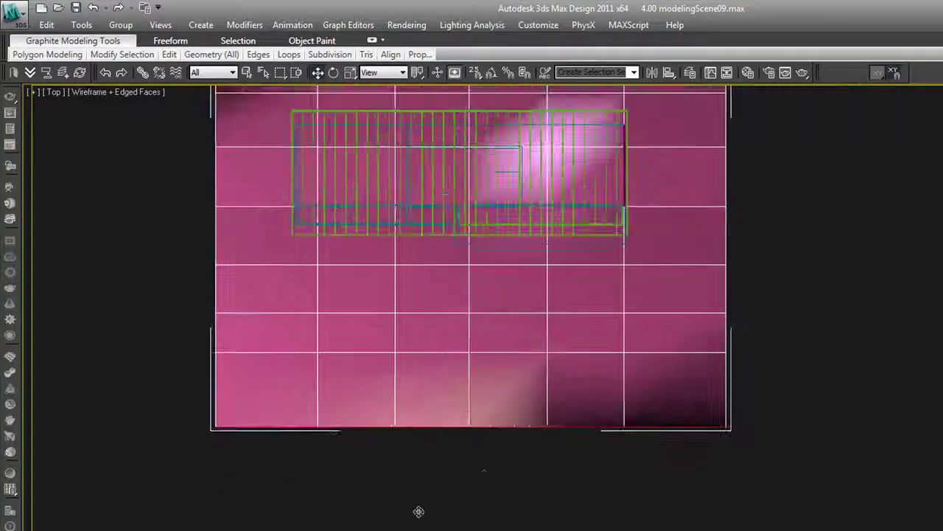
{"action": "middle_click_drag", "start_coordinate": [458, 492], "coordinate": [417, 417], "text": "alt"}
{"action": "key", "text": "F4"}
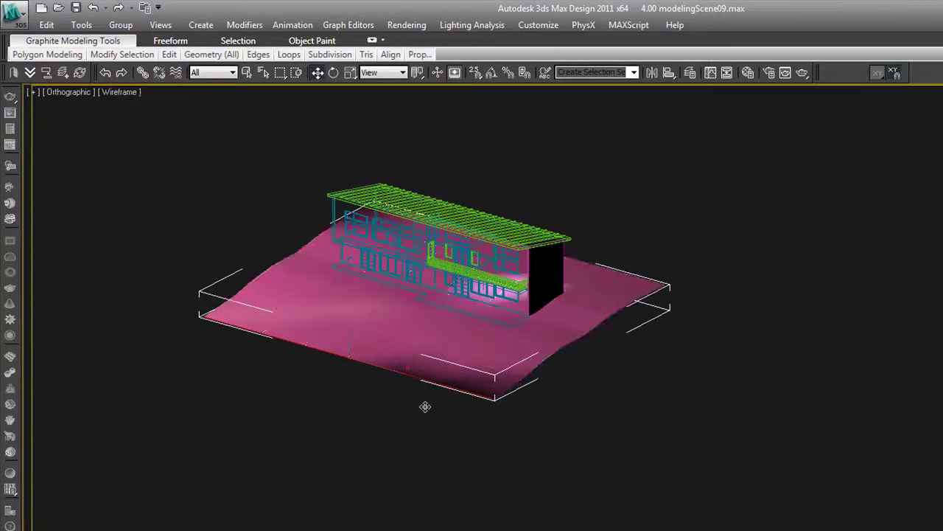
{"action": "key", "text": "t"}
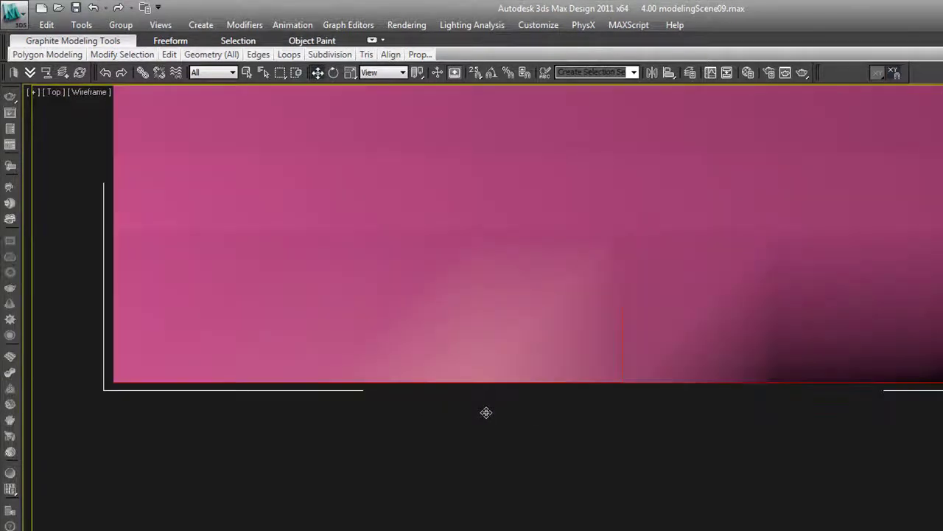
{"action": "scroll", "coordinate": [487, 412], "scroll_direction": "down", "scroll_amount": 5}
{"action": "key", "text": "F3"}
{"action": "scroll", "coordinate": [531, 421], "scroll_direction": "up", "scroll_amount": 3}
{"action": "scroll", "coordinate": [653, 474], "scroll_direction": "down", "scroll_amount": 3}
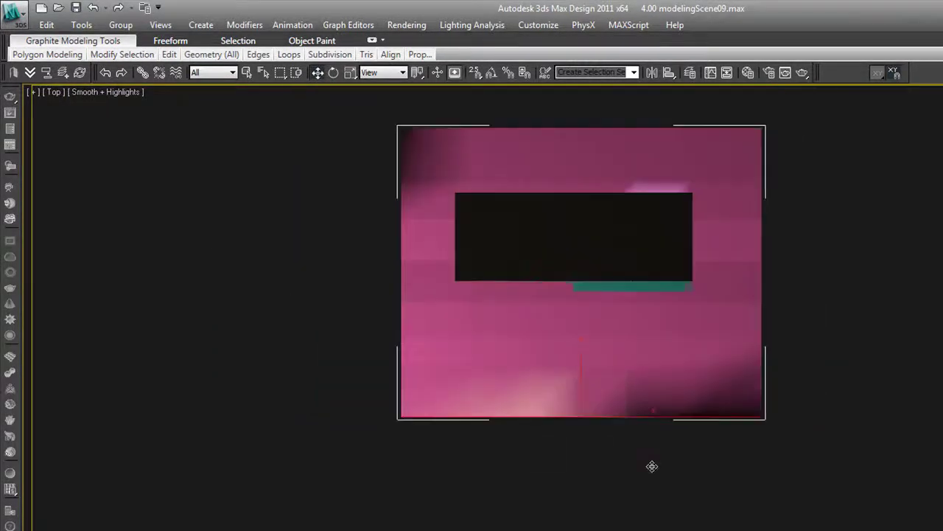
{"action": "scroll", "coordinate": [653, 474], "scroll_direction": "down", "scroll_amount": 2}
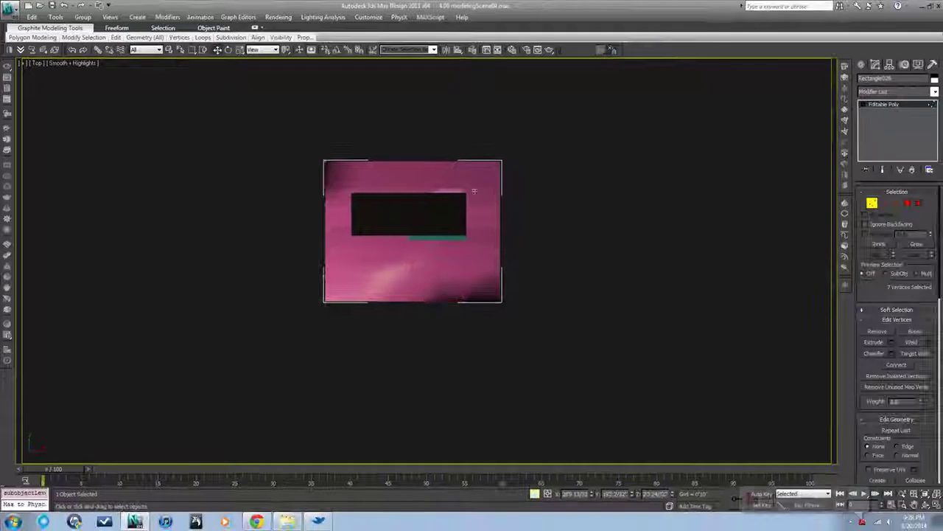
Select the column of vertices at the terrain's outer end opposite the deck and raise it above the house floor in front view
{"action": "left_click_drag", "start_coordinate": [318, 148], "coordinate": [331, 311]}
{"action": "key", "text": "f"}
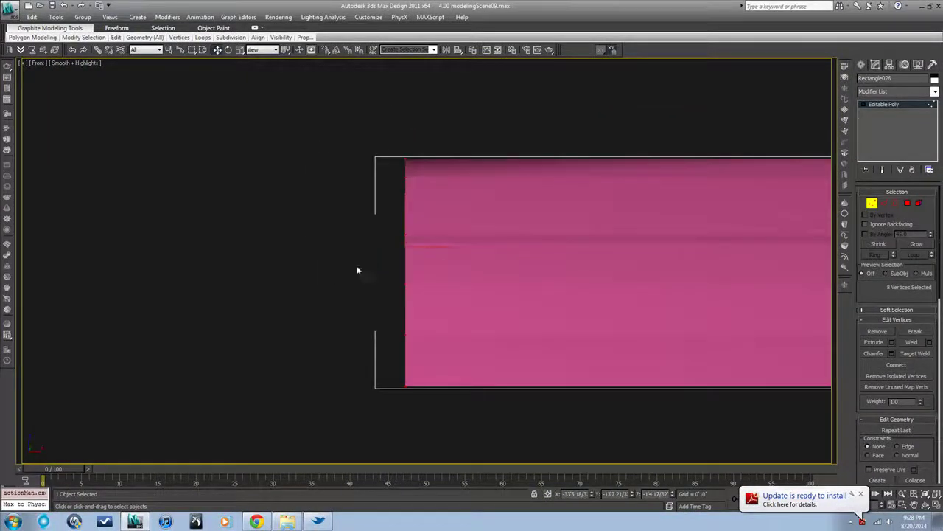
{"action": "left_click", "coordinate": [861, 495]}
{"action": "scroll", "coordinate": [493, 369], "scroll_direction": "down", "scroll_amount": 3}
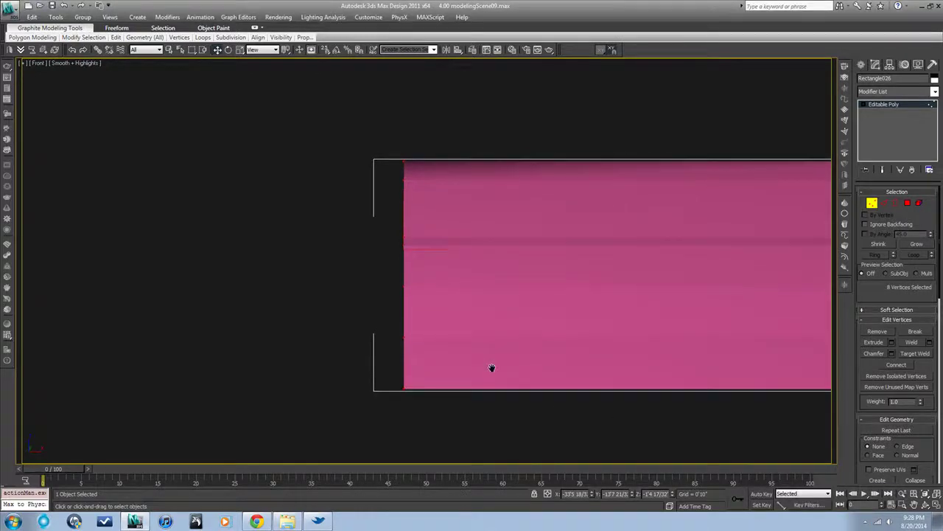
{"action": "scroll", "coordinate": [494, 372], "scroll_direction": "down", "scroll_amount": 2}
{"action": "key", "text": "F3"}
{"action": "scroll", "coordinate": [393, 356], "scroll_direction": "down", "scroll_amount": 2}
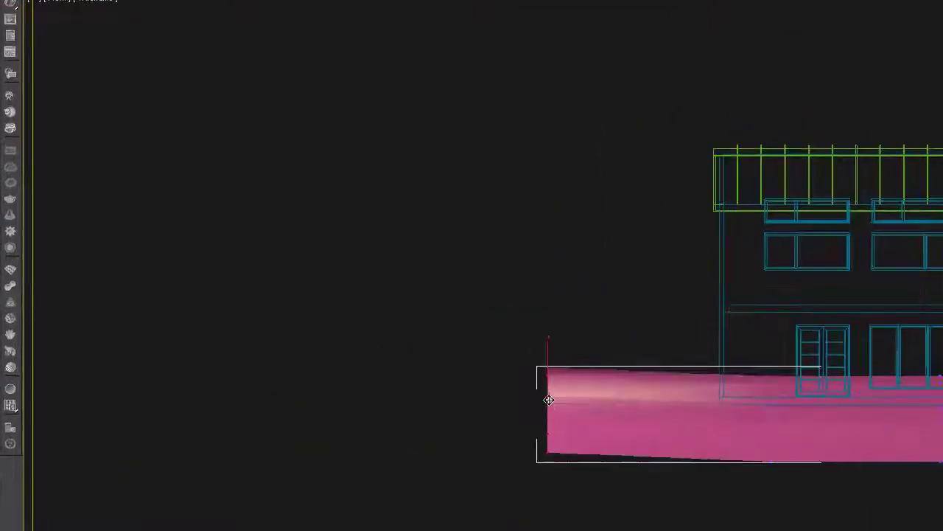
{"action": "left_click_drag", "start_coordinate": [546, 393], "coordinate": [545, 343]}
Raise the next column of terrain vertices inward slightly so the surface climbs gradually toward the raised end
{"action": "left_click_drag", "start_coordinate": [761, 362], "coordinate": [783, 507]}
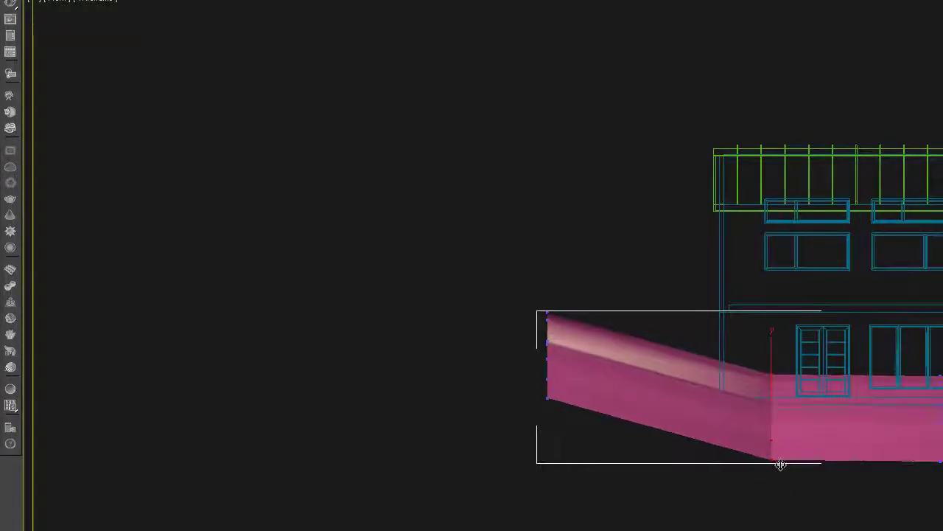
{"action": "left_click_drag", "start_coordinate": [781, 464], "coordinate": [781, 462]}
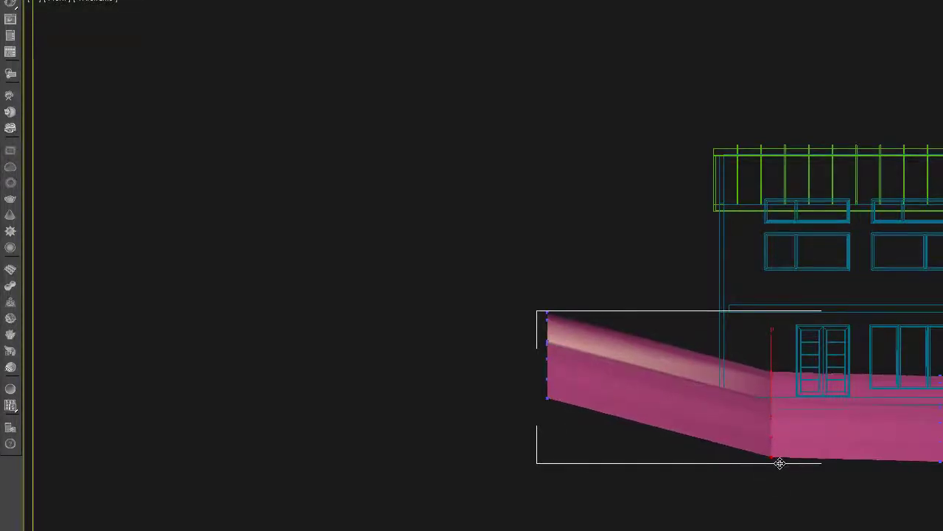
{"action": "left_click_drag", "start_coordinate": [780, 461], "coordinate": [779, 451]}
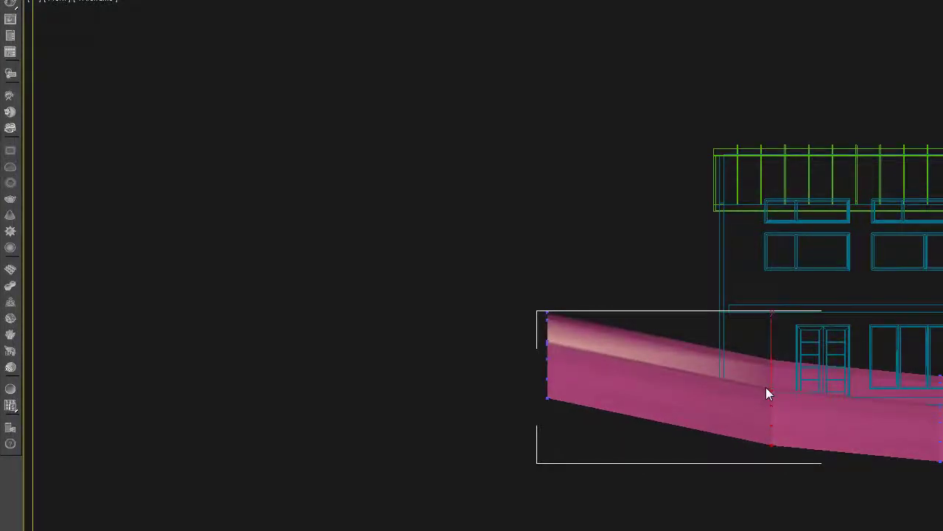
Lower the lower vertices of both raised columns so the front terrain stays flatter, then exit vertex editing and deselect the terrain
{"action": "left_click_drag", "start_coordinate": [765, 385], "coordinate": [798, 480]}
{"action": "left_click_drag", "start_coordinate": [777, 426], "coordinate": [774, 437]}
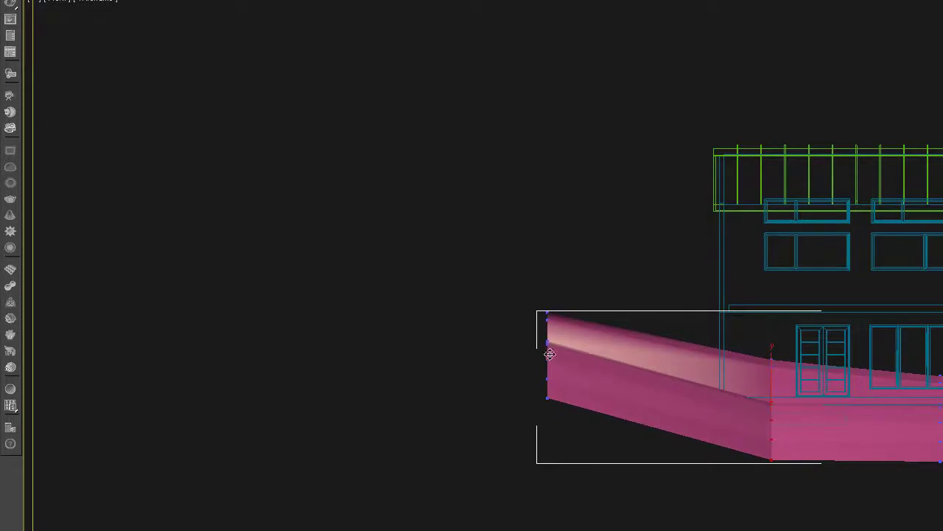
{"action": "left_click_drag", "start_coordinate": [533, 337], "coordinate": [565, 438]}
{"action": "scroll", "coordinate": [636, 387], "scroll_direction": "down", "scroll_amount": 6}
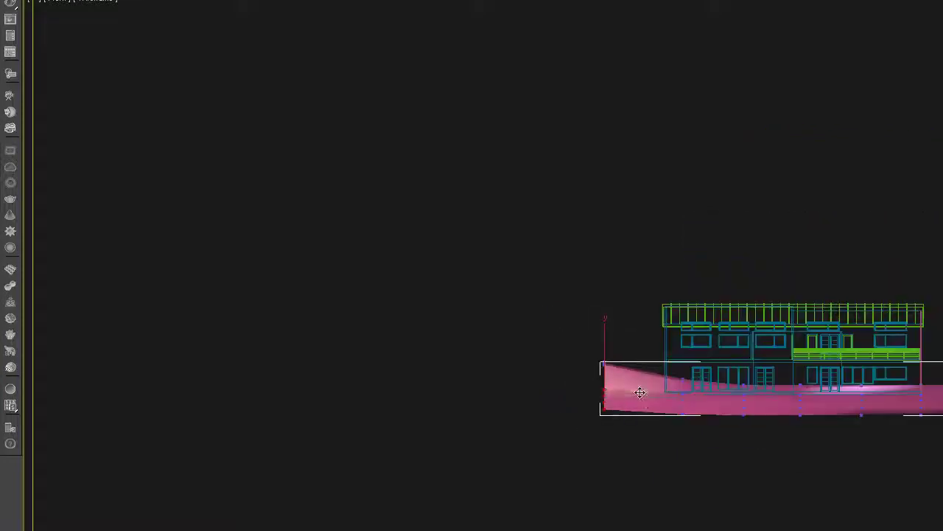
{"action": "middle_click_drag", "start_coordinate": [640, 392], "coordinate": [708, 428], "text": "alt"}
{"action": "left_click", "coordinate": [855, 297]}
{"action": "left_click", "coordinate": [618, 354]}
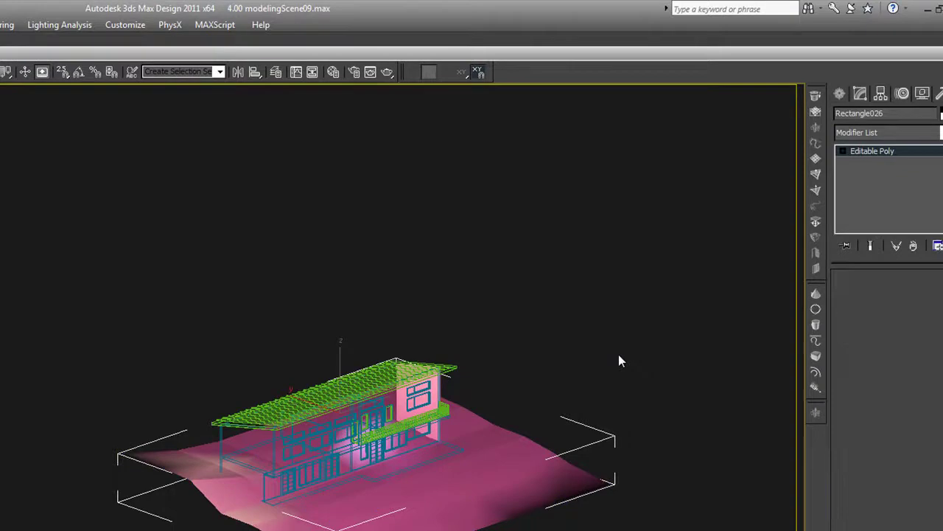
Select the terrain's rear border edges in a side view and extend them backward and upward as a sloping segment behind the house
{"action": "left_click", "coordinate": [556, 464]}
{"action": "key", "text": "f"}
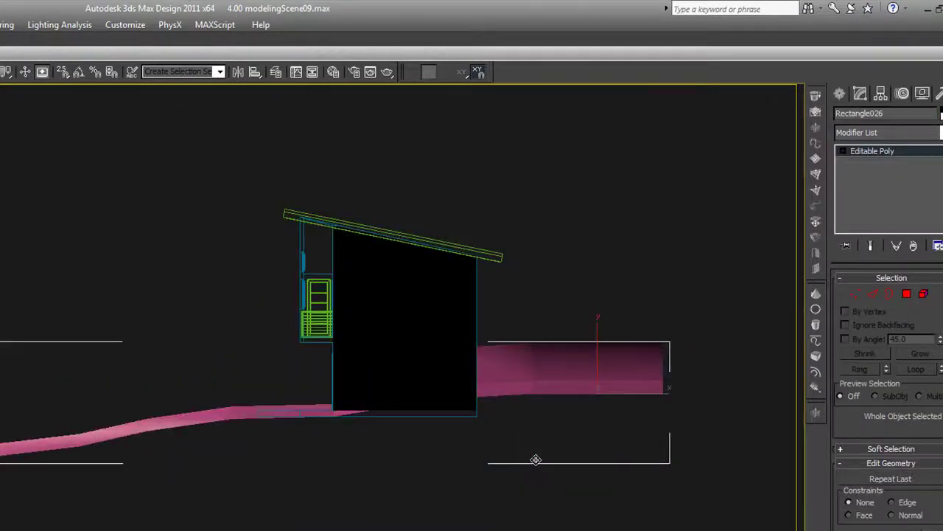
{"action": "key", "text": "F4"}
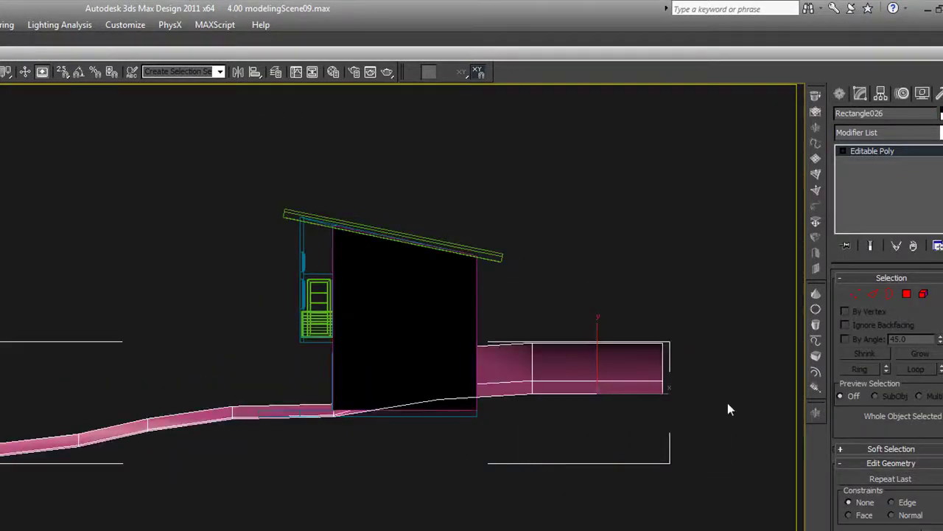
{"action": "left_click", "coordinate": [872, 295]}
{"action": "left_click_drag", "start_coordinate": [649, 332], "coordinate": [696, 414]}
{"action": "scroll", "coordinate": [693, 384], "scroll_direction": "down", "scroll_amount": 2}
{"action": "middle_click_drag", "start_coordinate": [695, 383], "coordinate": [406, 417]}
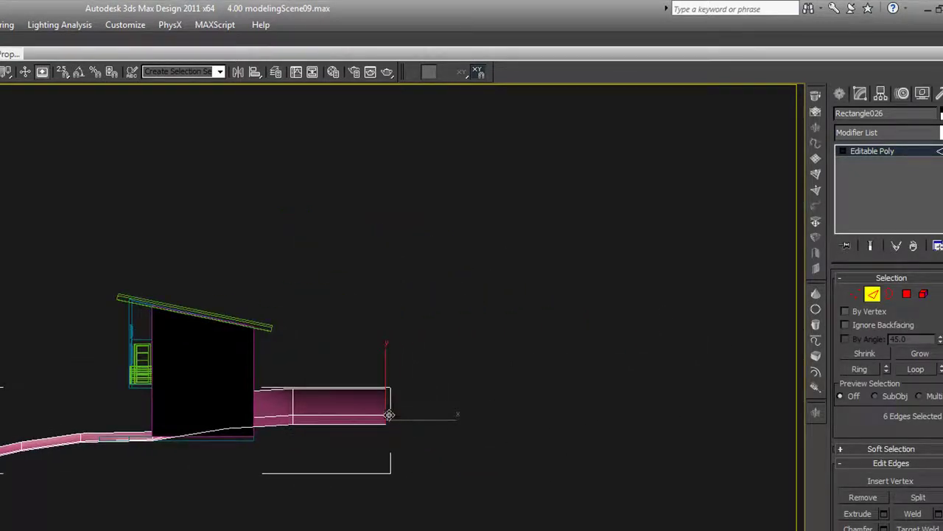
{"action": "left_click_drag", "start_coordinate": [393, 418], "coordinate": [561, 380], "text": "shift"}
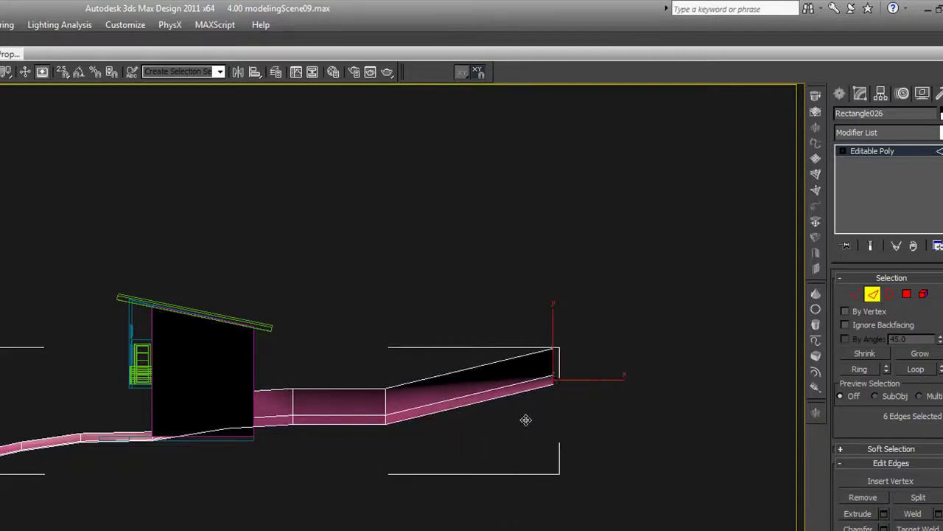
Check the terrain around the house through camera VRayCam001 in shaded display
{"action": "scroll", "coordinate": [526, 420], "scroll_direction": "down", "scroll_amount": 2}
{"action": "key", "text": "c"}
{"action": "left_click", "coordinate": [254, 274]}
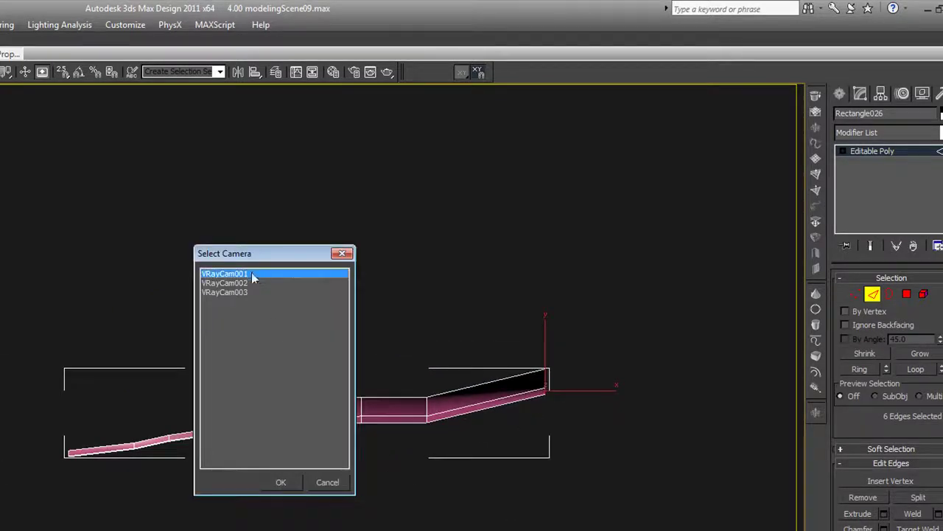
{"action": "left_click", "coordinate": [280, 482]}
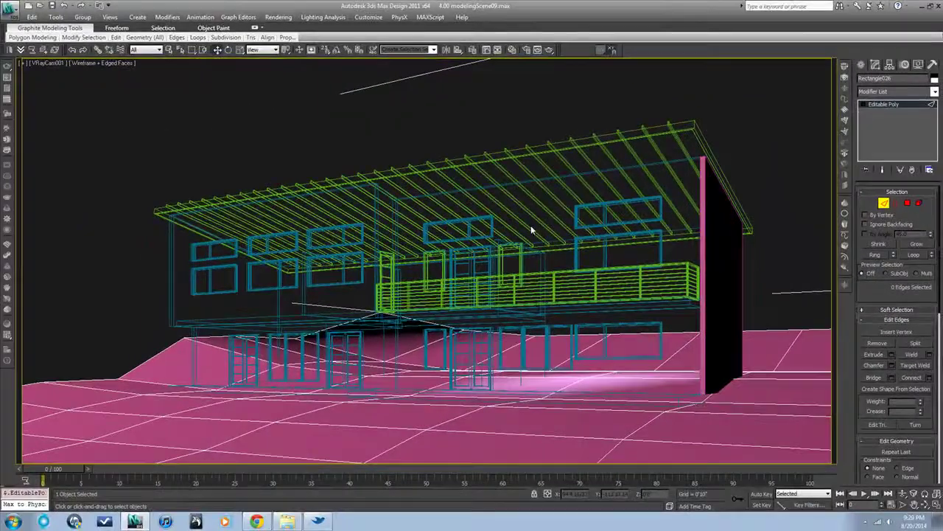
{"action": "key", "text": "F3"}
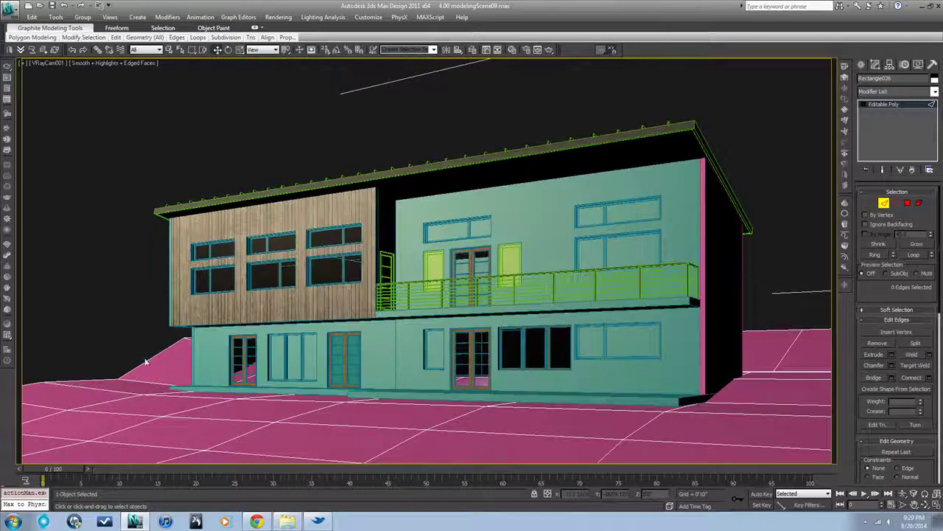
Select all border edges on the terrain's raised side in top view and extend them outward by one wide segment
{"action": "left_click", "coordinate": [161, 360]}
{"action": "left_click", "coordinate": [136, 367]}
{"action": "key", "text": "t"}
{"action": "key", "text": "z"}
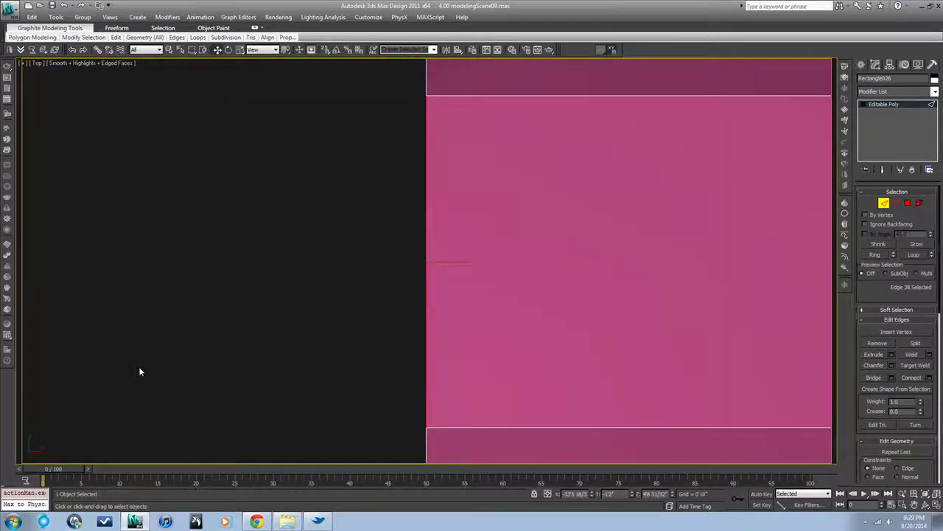
{"action": "key", "text": "F3"}
{"action": "scroll", "coordinate": [162, 375], "scroll_direction": "down", "scroll_amount": 5}
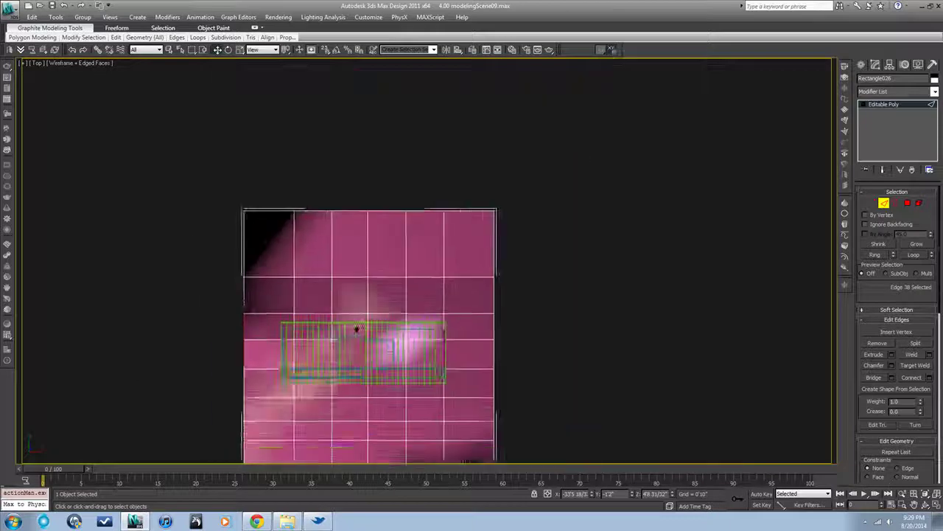
{"action": "middle_click_drag", "start_coordinate": [357, 329], "coordinate": [423, 298]}
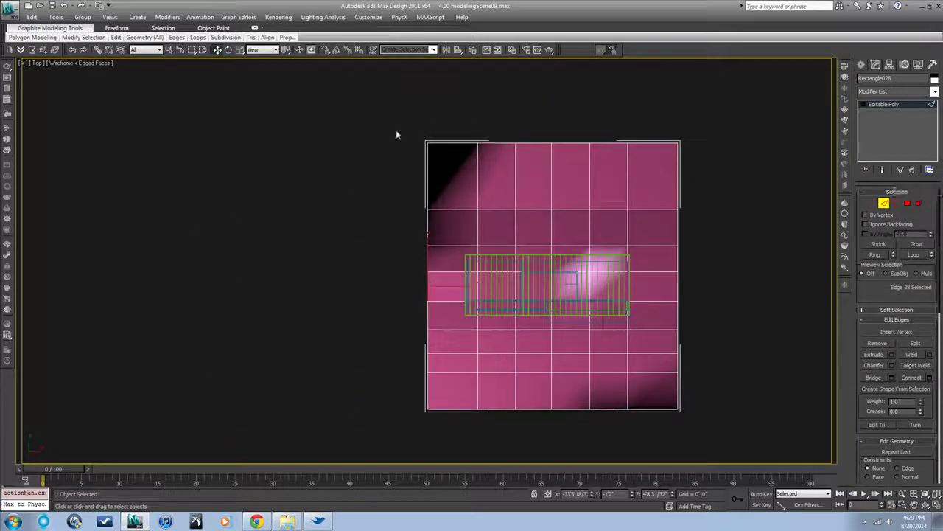
{"action": "left_click_drag", "start_coordinate": [398, 132], "coordinate": [438, 420]}
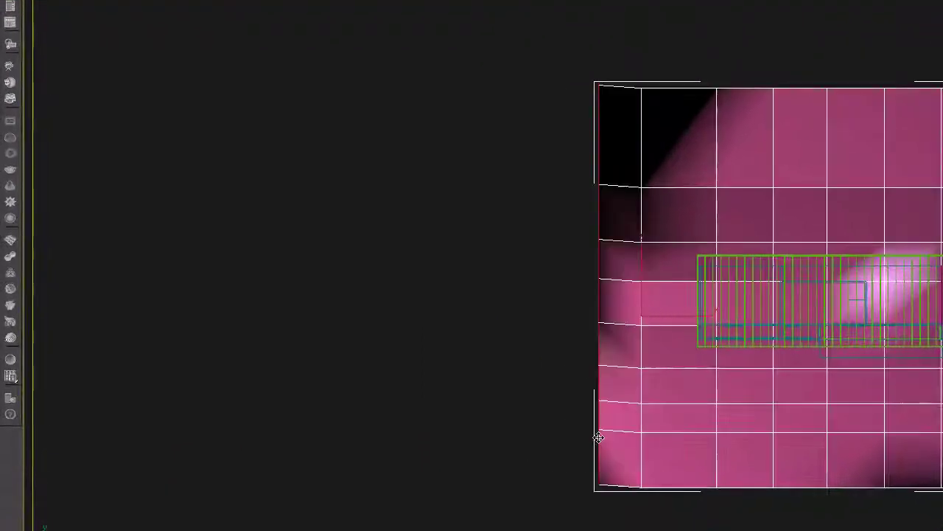
{"action": "left_click_drag", "start_coordinate": [428, 379], "coordinate": [368, 377]}
{"action": "left_click_drag", "start_coordinate": [494, 440], "coordinate": [422, 438]}
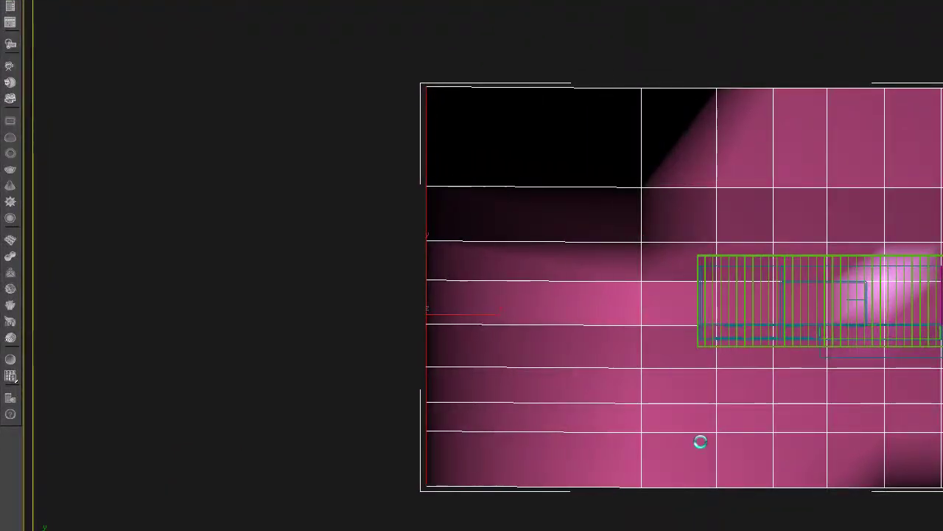
Return to the VRayCam001 view and adjust the single terrain vertex beside the house's end opposite the deck, then exit vertex editing
{"action": "key", "text": "c"}
{"action": "left_click", "coordinate": [677, 157]}
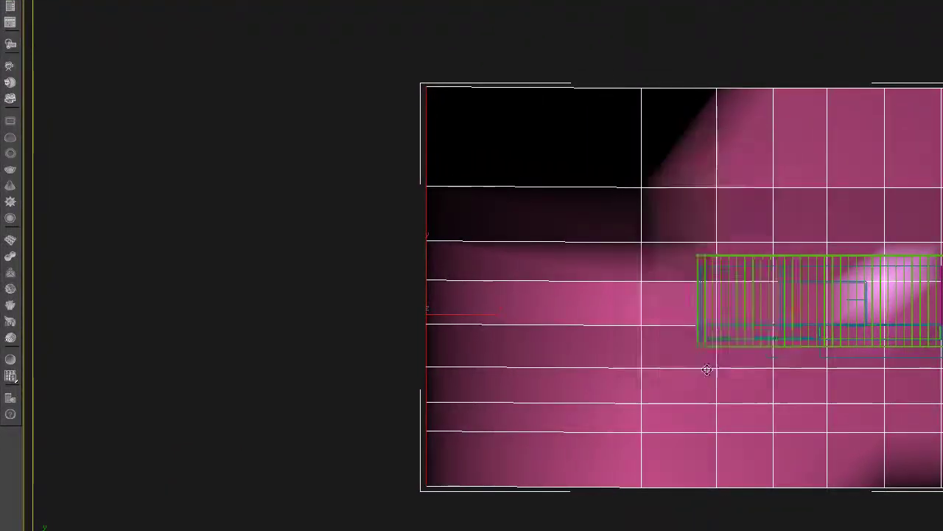
{"action": "left_click", "coordinate": [713, 373]}
{"action": "key", "text": "shift+f"}
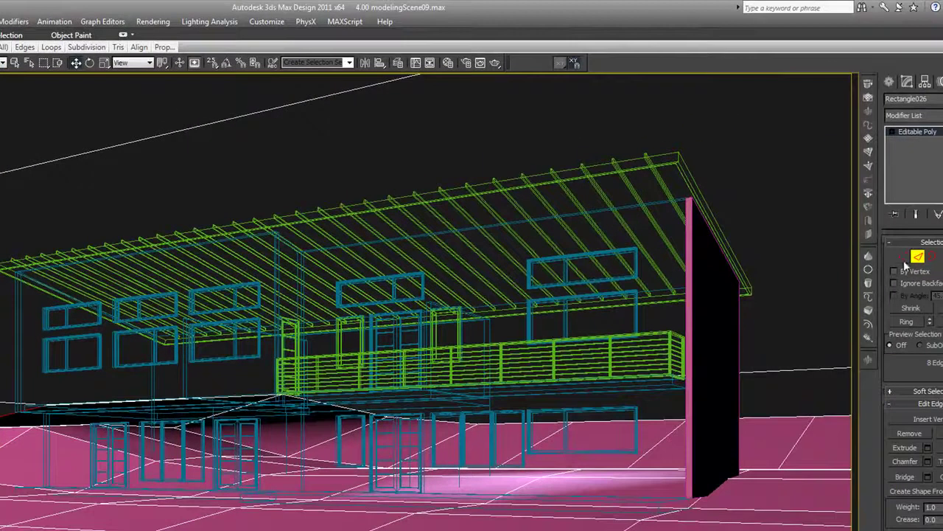
{"action": "left_click", "coordinate": [904, 258]}
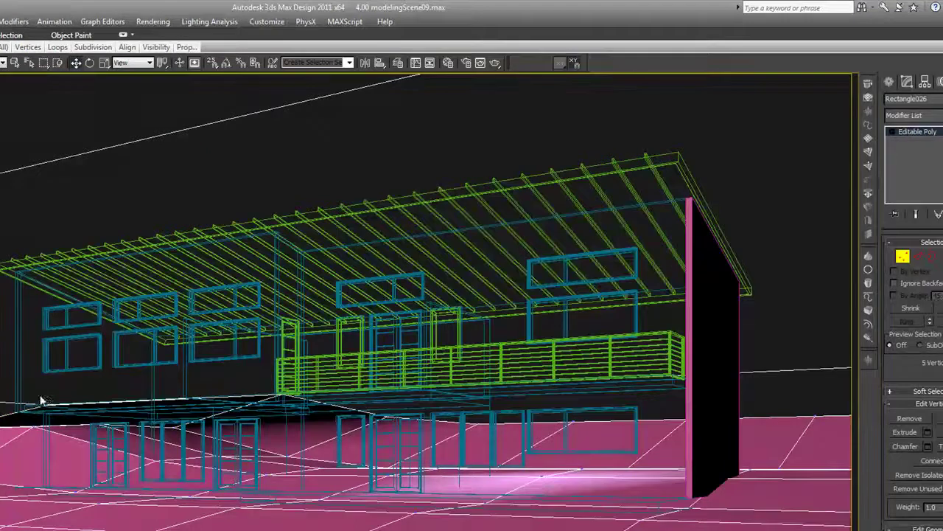
{"action": "left_click_drag", "start_coordinate": [39, 397], "coordinate": [57, 411]}
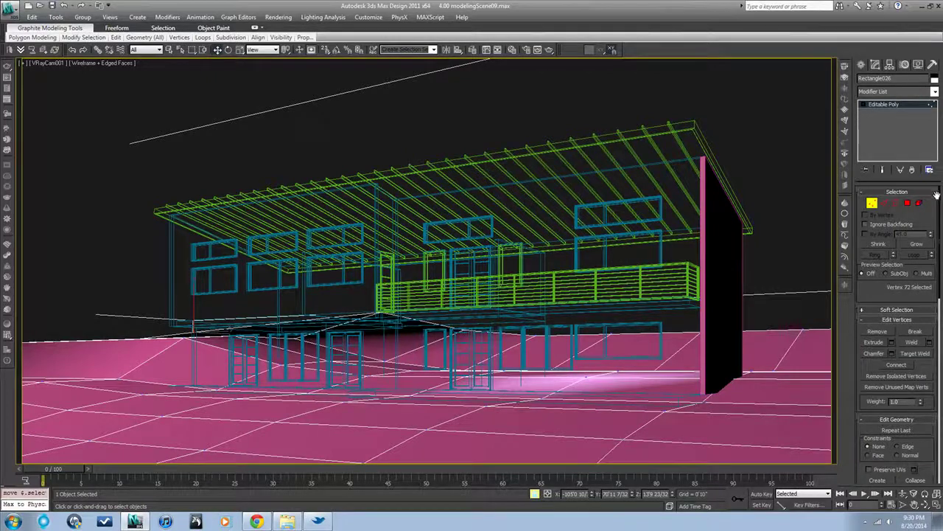
{"action": "left_click", "coordinate": [873, 203]}
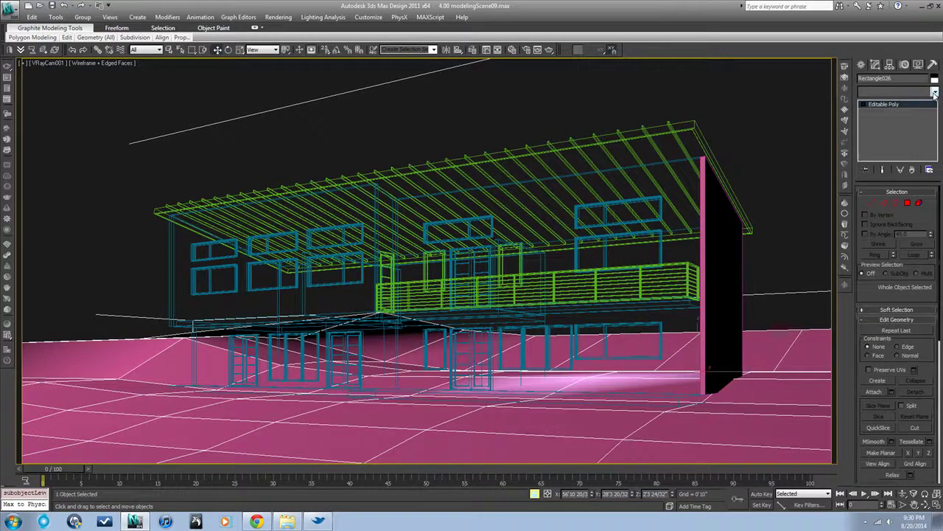
Add a TurboSmooth modifier to the terrain
{"action": "left_click", "coordinate": [934, 91]}
{"action": "left_click", "coordinate": [936, 92]}
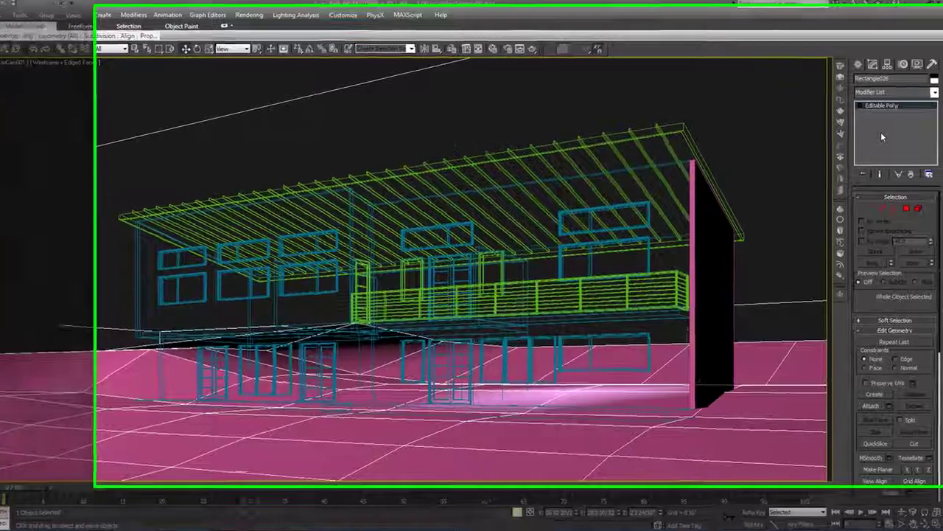
{"action": "left_click", "coordinate": [935, 91]}
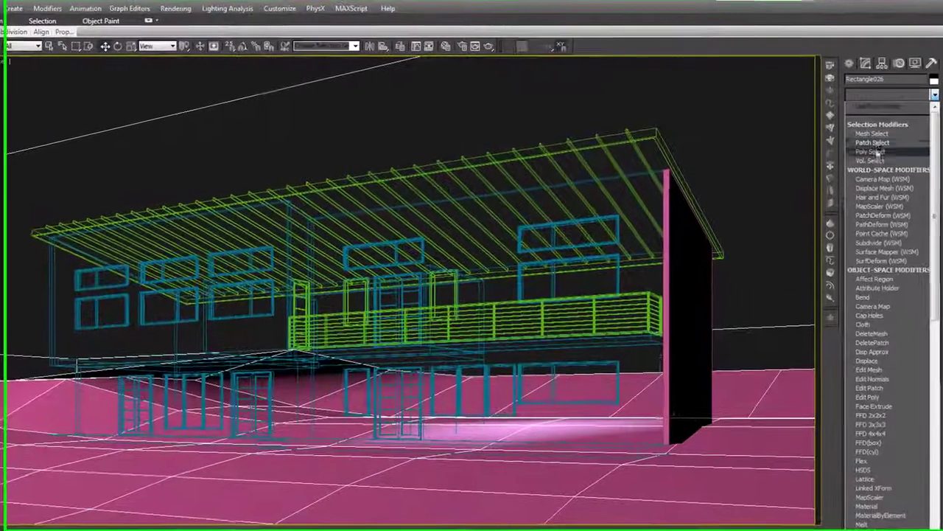
{"action": "scroll", "coordinate": [888, 316], "scroll_direction": "down", "scroll_amount": 5}
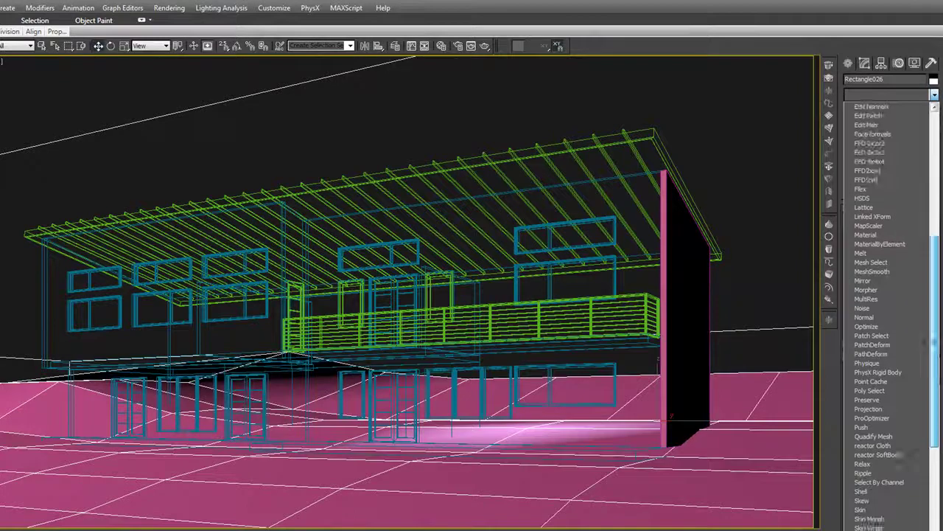
{"action": "scroll", "coordinate": [888, 317], "scroll_direction": "down", "scroll_amount": 9}
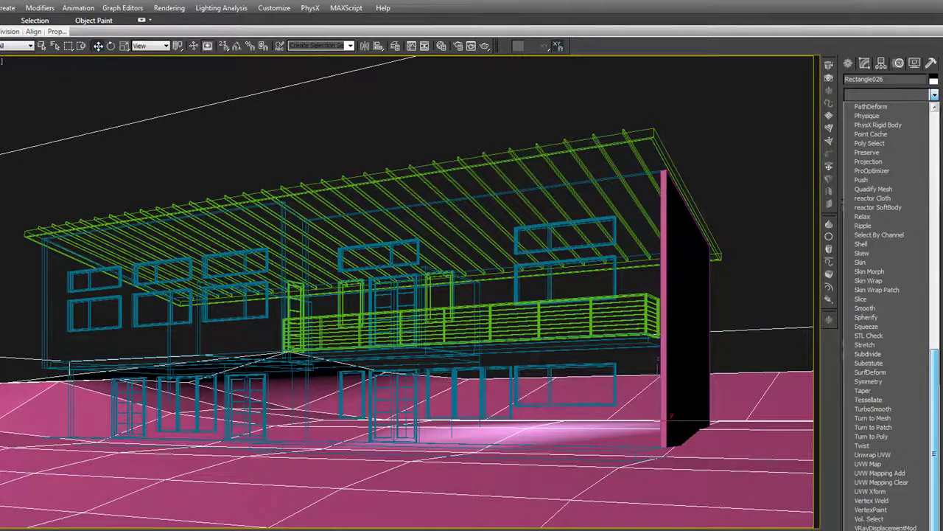
{"action": "left_click", "coordinate": [896, 409]}
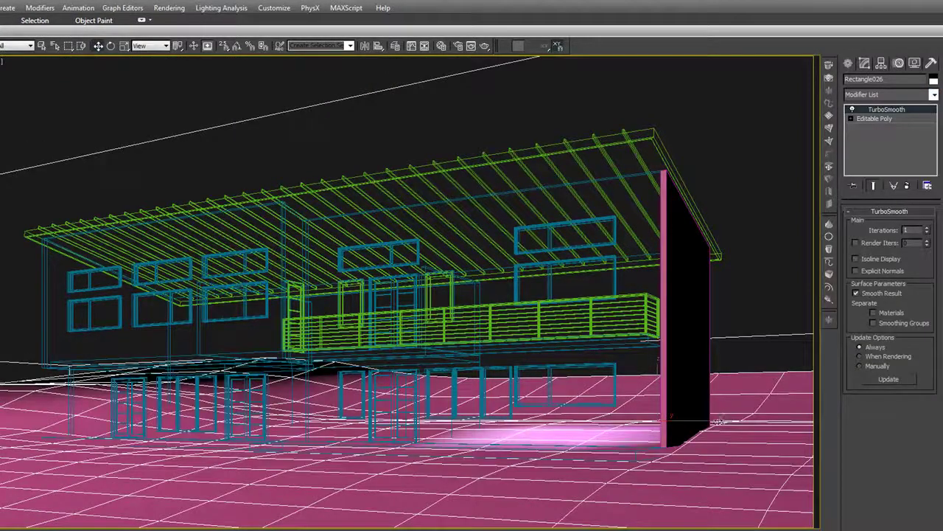
Compare the whole terrain with TurboSmooth switched off and on in an angled overview
{"action": "key", "text": "t"}
{"action": "key", "text": "z"}
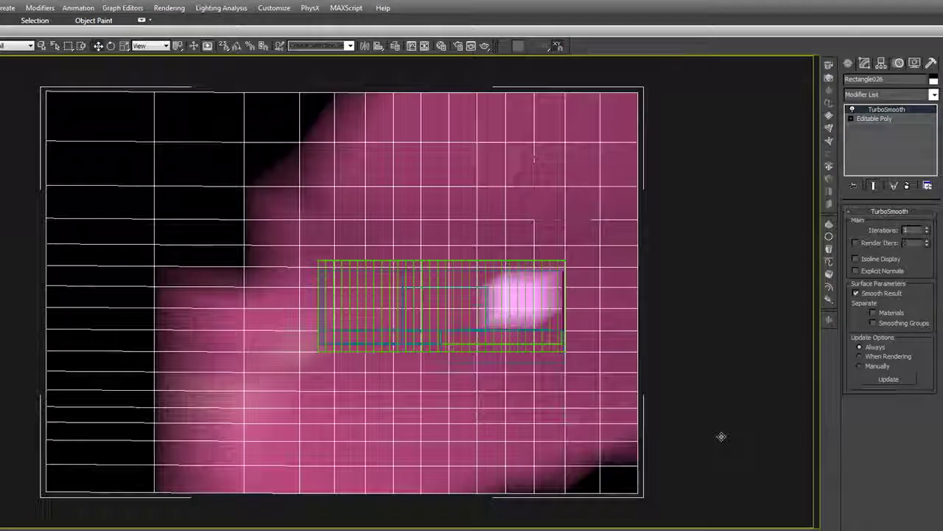
{"action": "scroll", "coordinate": [721, 436], "scroll_direction": "down", "scroll_amount": 2}
{"action": "middle_click_drag", "start_coordinate": [714, 447], "coordinate": [690, 379], "text": "alt"}
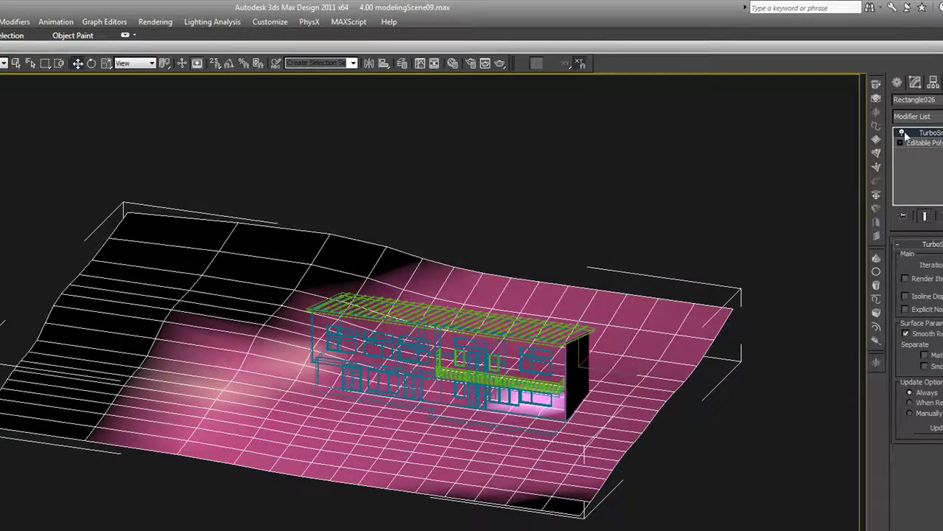
{"action": "left_click", "coordinate": [903, 132]}
{"action": "left_click", "coordinate": [903, 133]}
{"action": "left_click", "coordinate": [903, 133]}
{"action": "left_click", "coordinate": [903, 132]}
{"action": "left_click", "coordinate": [903, 133]}
{"action": "left_click", "coordinate": [903, 133]}
{"action": "left_click", "coordinate": [903, 133]}
{"action": "left_click", "coordinate": [903, 133]}
Examine the terrain's raised side edge up close while switching TurboSmooth off and on
{"action": "middle_click_drag", "start_coordinate": [37, 324], "coordinate": [144, 343]}
{"action": "scroll", "coordinate": [143, 320], "scroll_direction": "up", "scroll_amount": 5}
{"action": "middle_click_drag", "start_coordinate": [151, 398], "coordinate": [186, 410], "text": "alt"}
{"action": "middle_click_drag", "start_coordinate": [303, 323], "coordinate": [386, 295], "text": "alt"}
{"action": "left_click", "coordinate": [866, 105]}
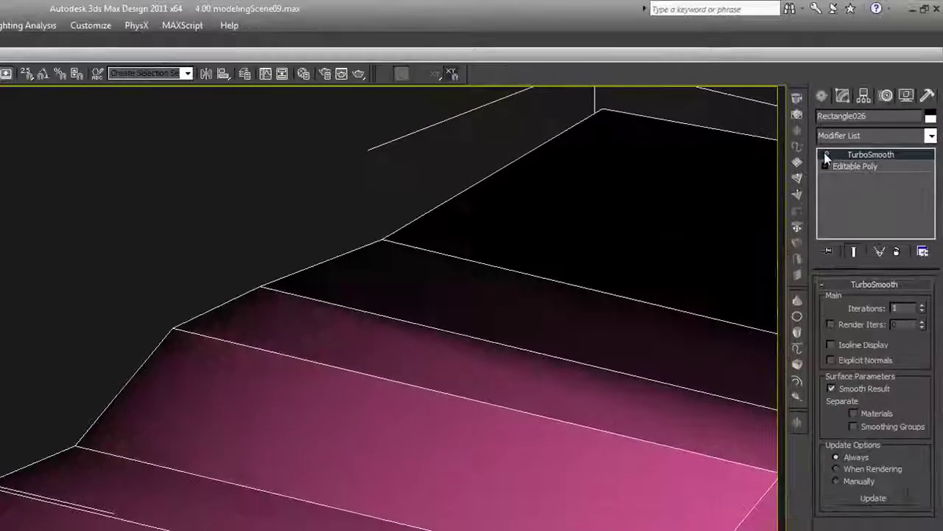
{"action": "left_click", "coordinate": [826, 156]}
{"action": "left_click", "coordinate": [826, 155]}
{"action": "left_click", "coordinate": [826, 155]}
{"action": "left_click", "coordinate": [827, 155]}
{"action": "left_click", "coordinate": [826, 156]}
{"action": "left_click", "coordinate": [826, 156]}
{"action": "left_click", "coordinate": [826, 155]}
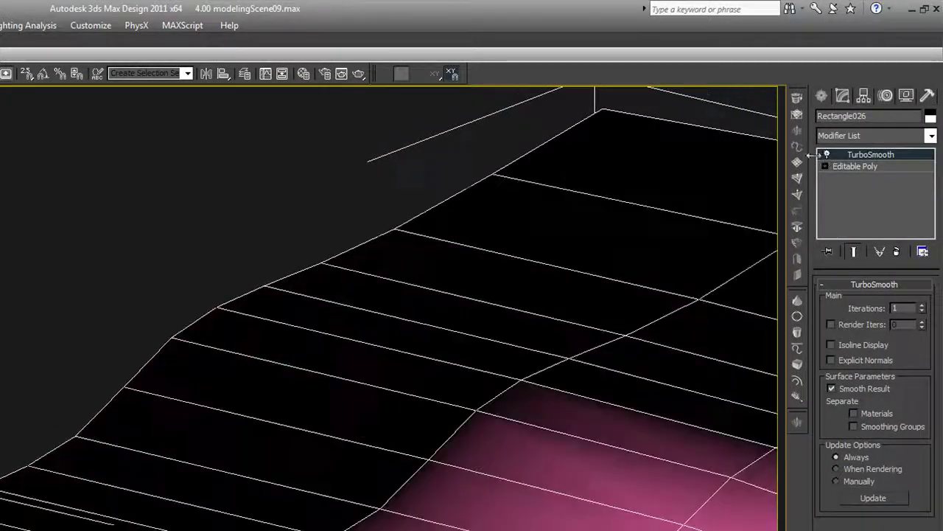
Set the terrain's TurboSmooth iterations to 2 and review the smoothed slopes around the house
{"action": "left_click", "coordinate": [922, 306]}
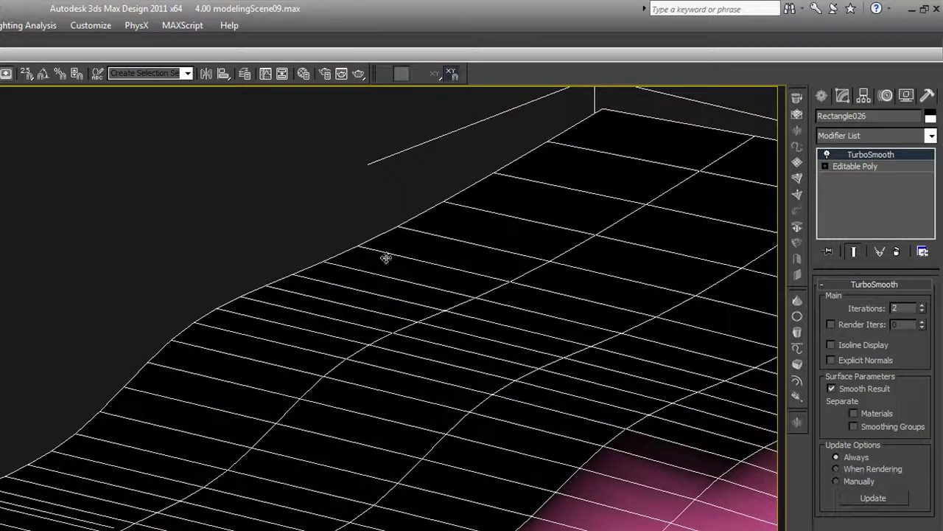
{"action": "middle_click_drag", "start_coordinate": [469, 325], "coordinate": [52, 263]}
{"action": "scroll", "coordinate": [53, 263], "scroll_direction": "down", "scroll_amount": 1}
{"action": "scroll", "coordinate": [123, 308], "scroll_direction": "down", "scroll_amount": 1}
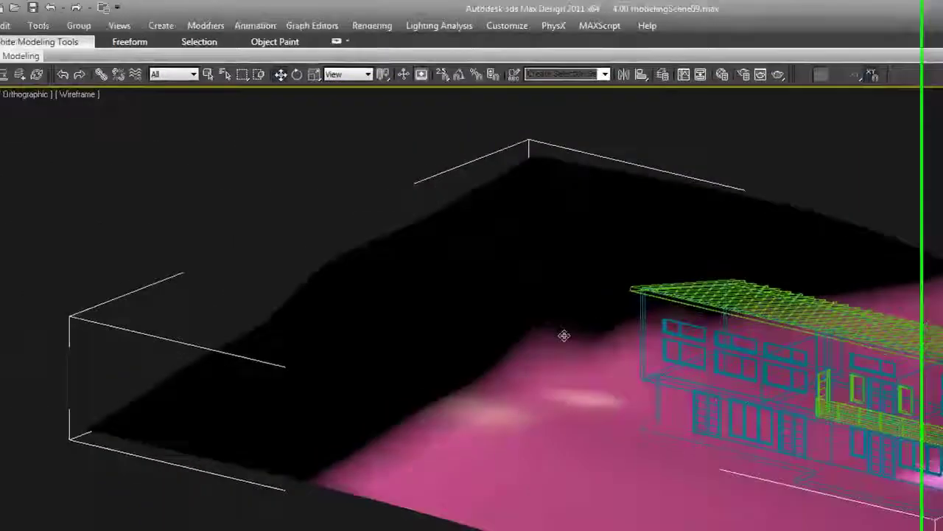
{"action": "middle_click_drag", "start_coordinate": [565, 332], "coordinate": [657, 389], "text": "alt"}
Show the scene from the top with edged faces displayed and deselect the terrain
{"action": "key", "text": "t"}
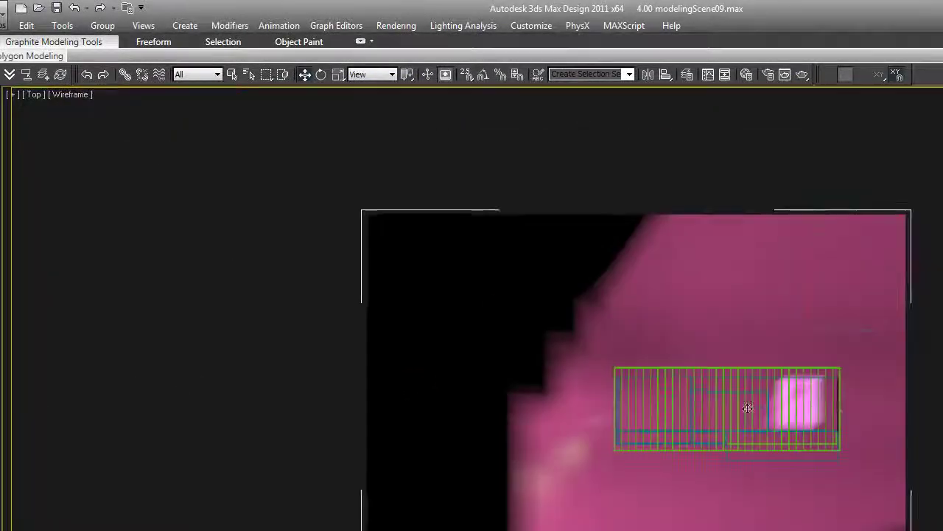
{"action": "key", "text": "F3"}
{"action": "key", "text": "F3"}
{"action": "key", "text": "F4"}
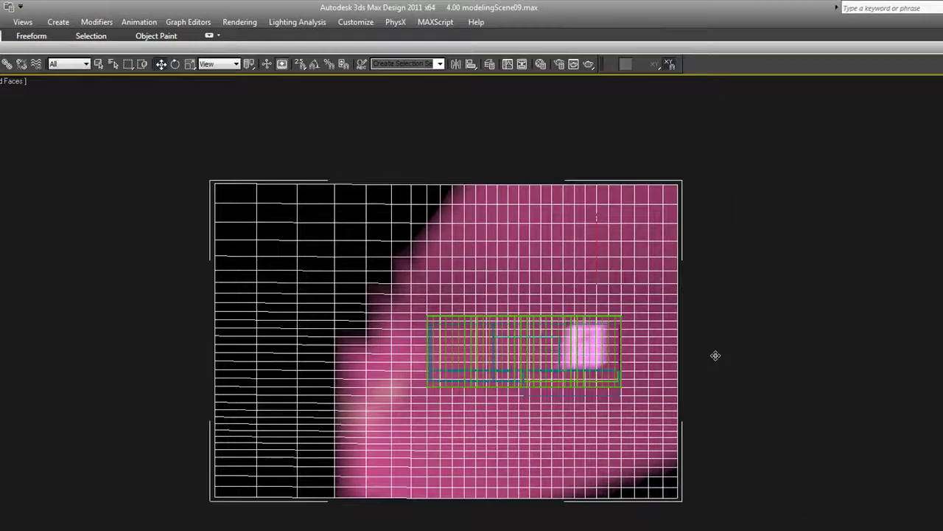
{"action": "left_click", "coordinate": [716, 355]}
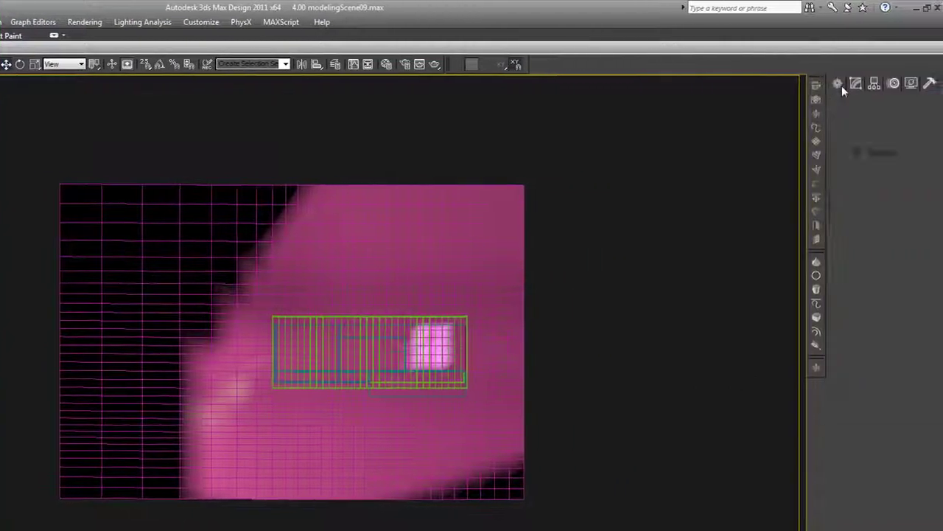
{"action": "left_click", "coordinate": [842, 85]}
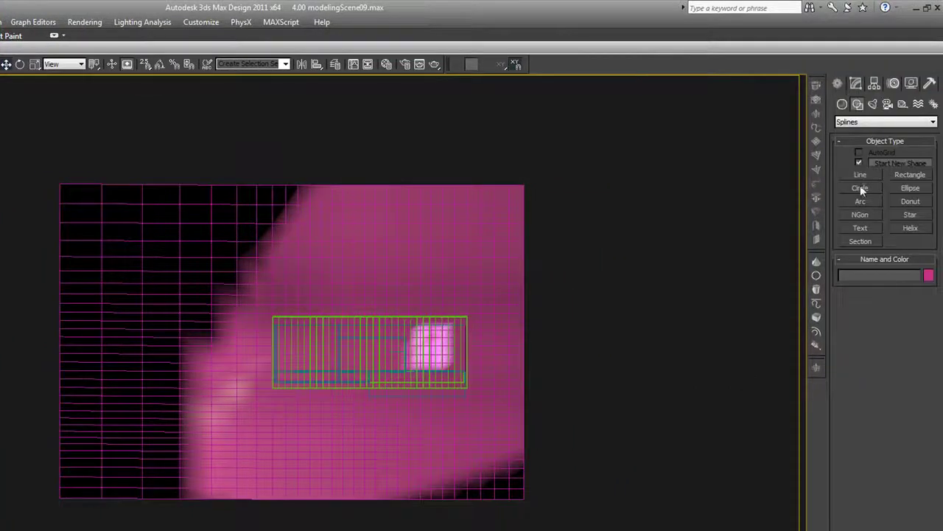
{"action": "left_click", "coordinate": [909, 175]}
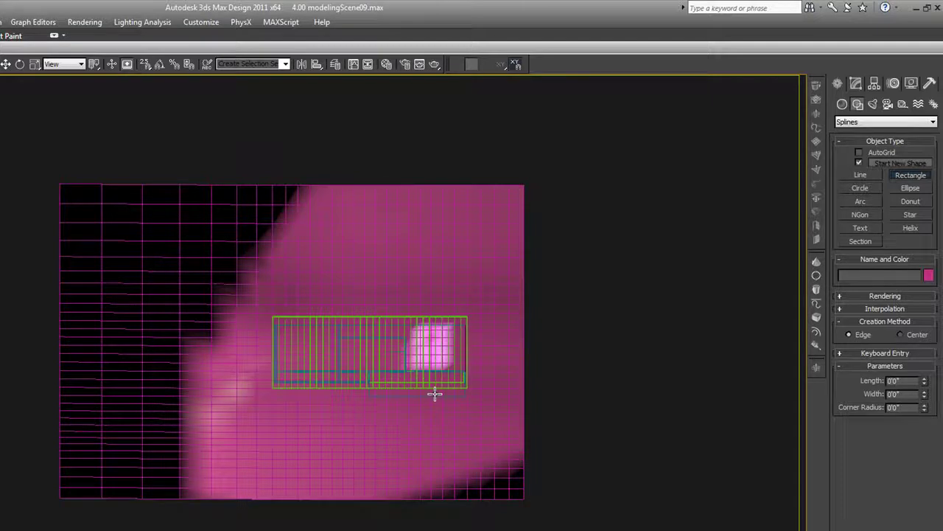
{"action": "left_click_drag", "start_coordinate": [435, 394], "coordinate": [446, 510]}
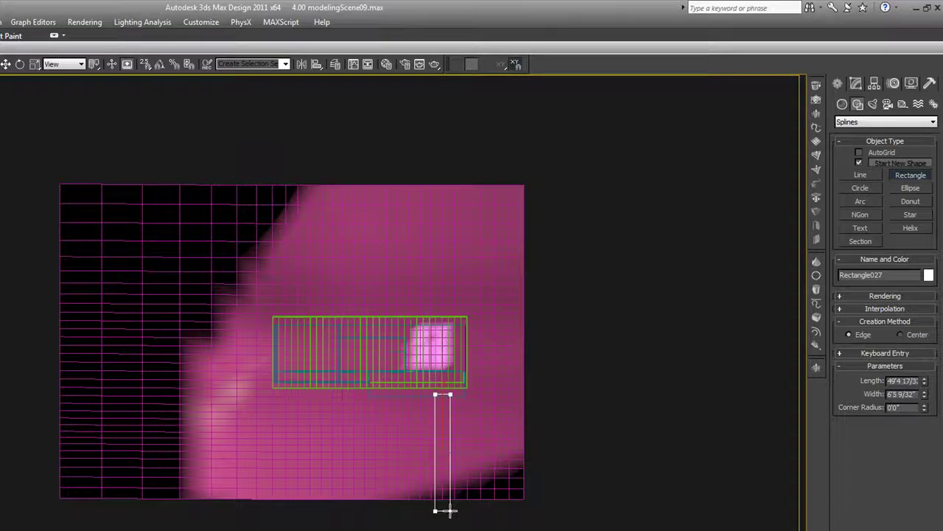
{"action": "key", "text": "Delete"}
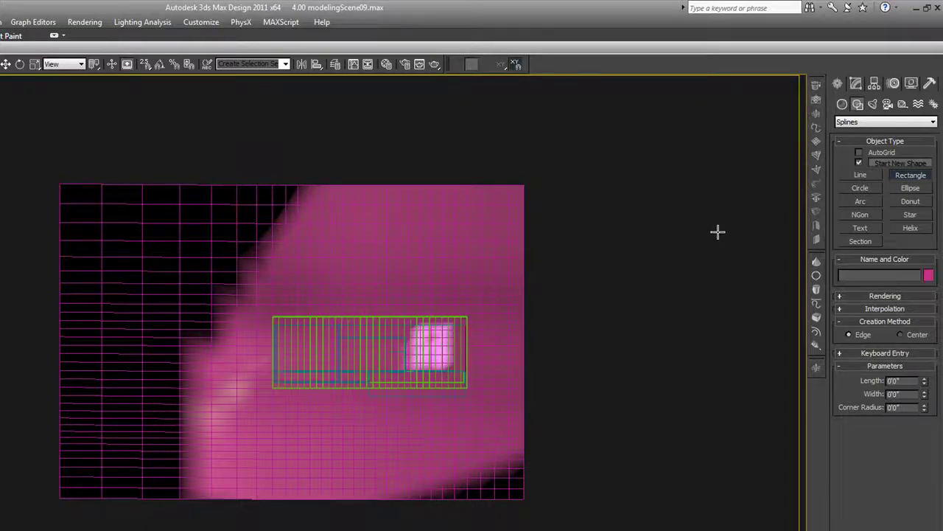
Draw an open, stepped Line spline in top view from the house's deck side to just beyond the terrain's front edge
{"action": "left_click", "coordinate": [851, 175]}
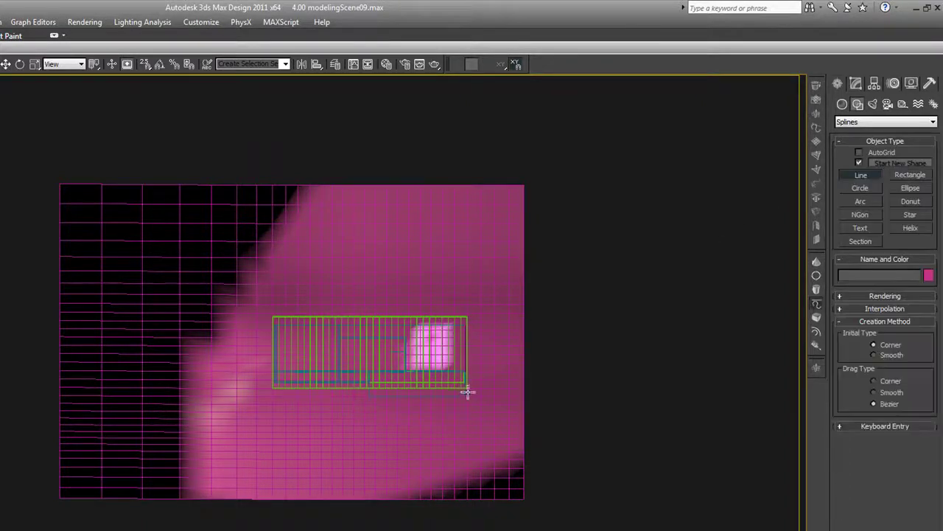
{"action": "left_click", "coordinate": [434, 392]}
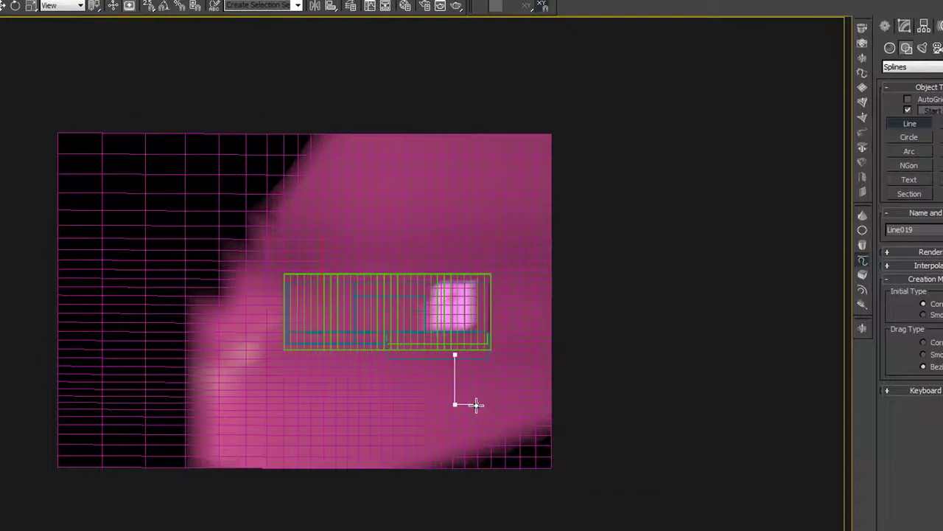
{"action": "left_click", "coordinate": [548, 352]}
{"action": "left_click", "coordinate": [475, 483]}
{"action": "right_click", "coordinate": [504, 475]}
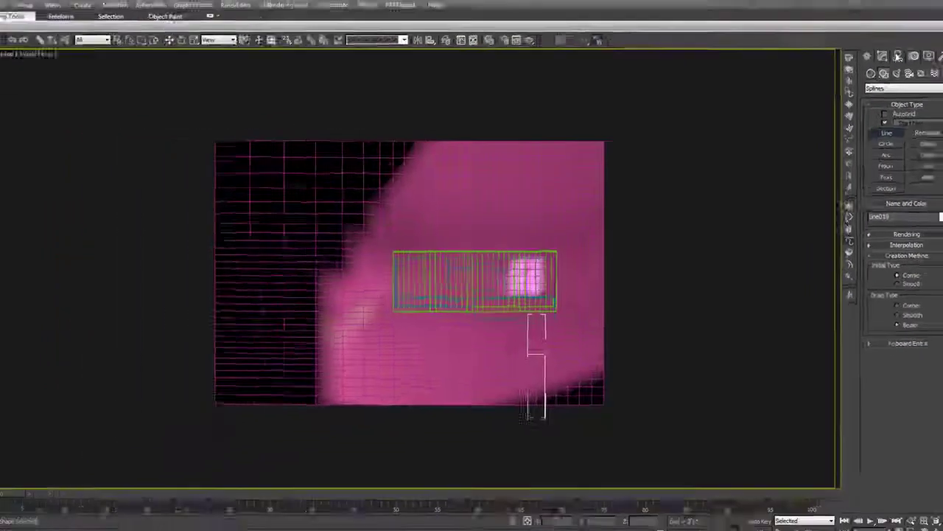
Select the stepped line at spline level and outline it into a closed walkway shape of roughly even width
{"action": "left_click", "coordinate": [905, 27]}
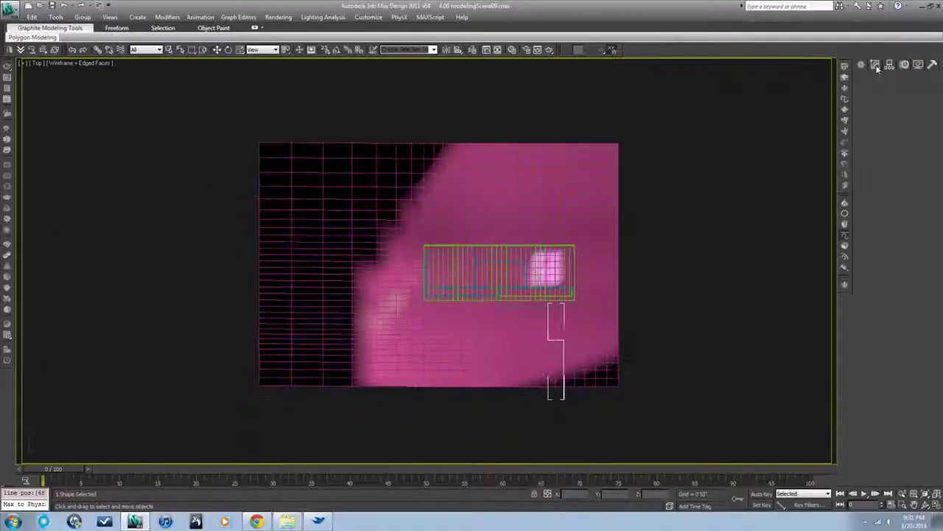
{"action": "left_click", "coordinate": [876, 65]}
{"action": "left_click", "coordinate": [911, 226]}
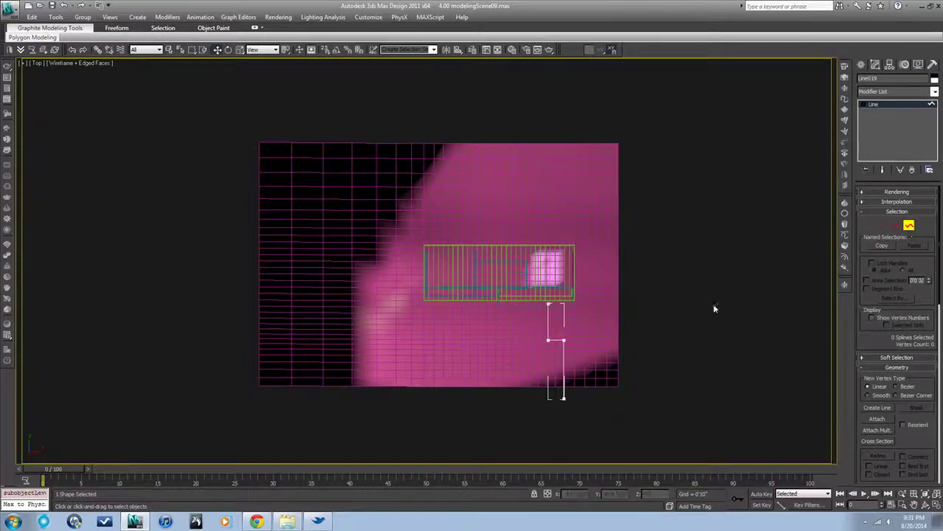
{"action": "left_click", "coordinate": [549, 340]}
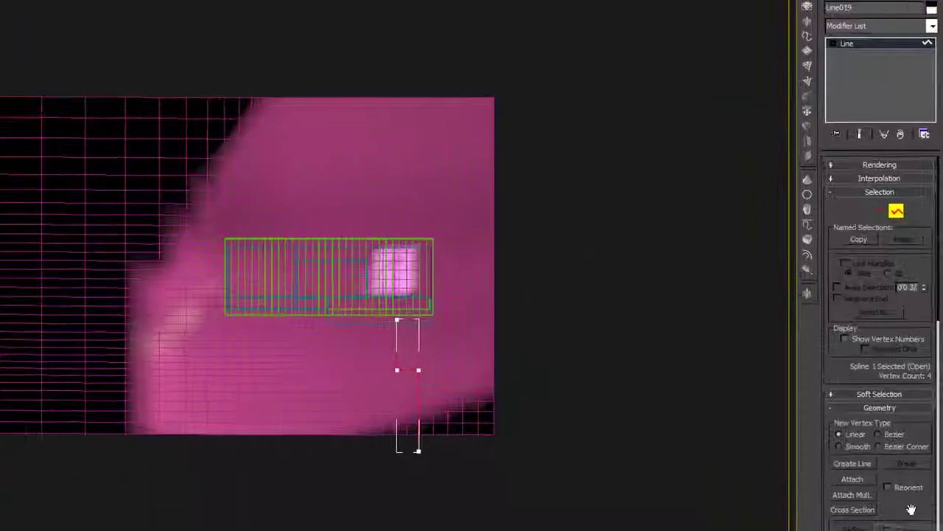
{"action": "left_click_drag", "start_coordinate": [911, 509], "coordinate": [893, 184]}
{"action": "left_click", "coordinate": [852, 443]}
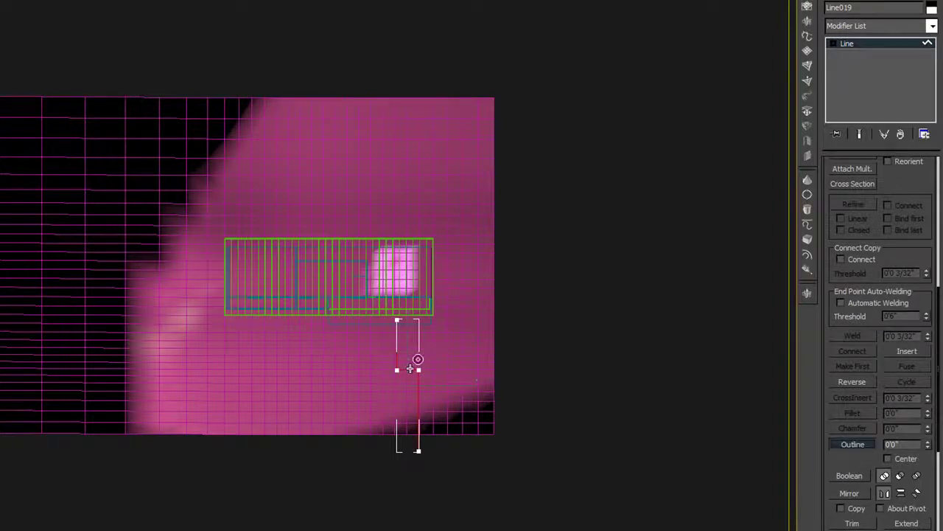
{"action": "left_click_drag", "start_coordinate": [418, 363], "coordinate": [411, 345]}
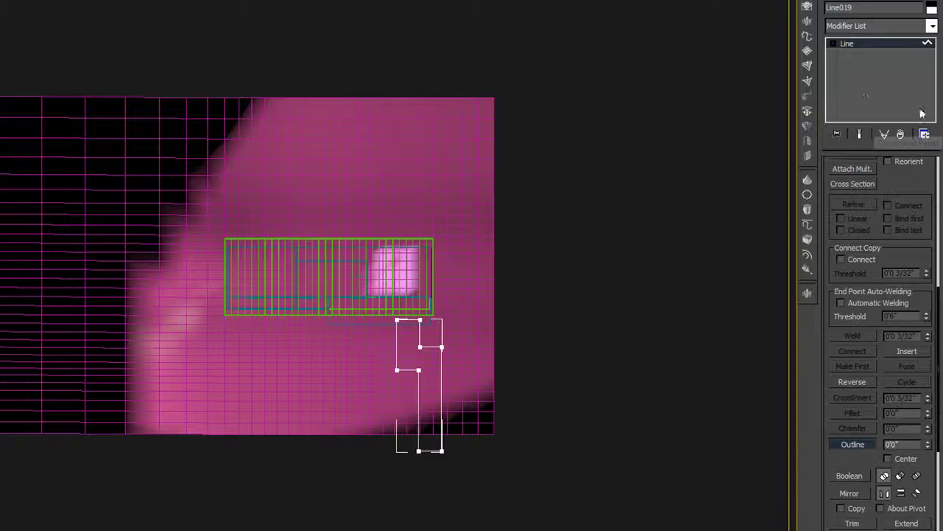
{"action": "left_click", "coordinate": [847, 445]}
Select the terrain in an angled view and convert it to an Editable Poly, collapsing its TurboSmooth modifier
{"action": "middle_click_drag", "start_coordinate": [473, 463], "coordinate": [429, 389], "text": "alt"}
{"action": "scroll", "coordinate": [430, 389], "scroll_direction": "up", "scroll_amount": 2}
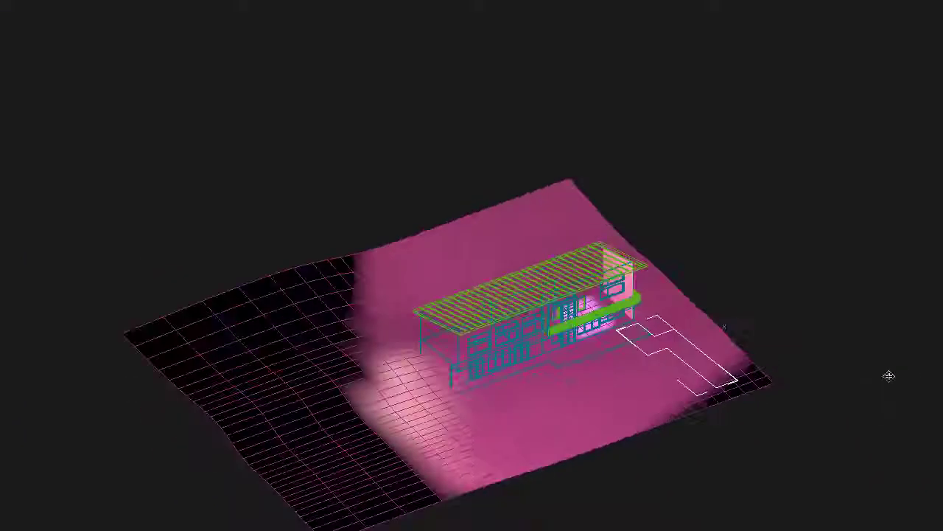
{"action": "left_click", "coordinate": [814, 347]}
{"action": "left_click", "coordinate": [721, 340]}
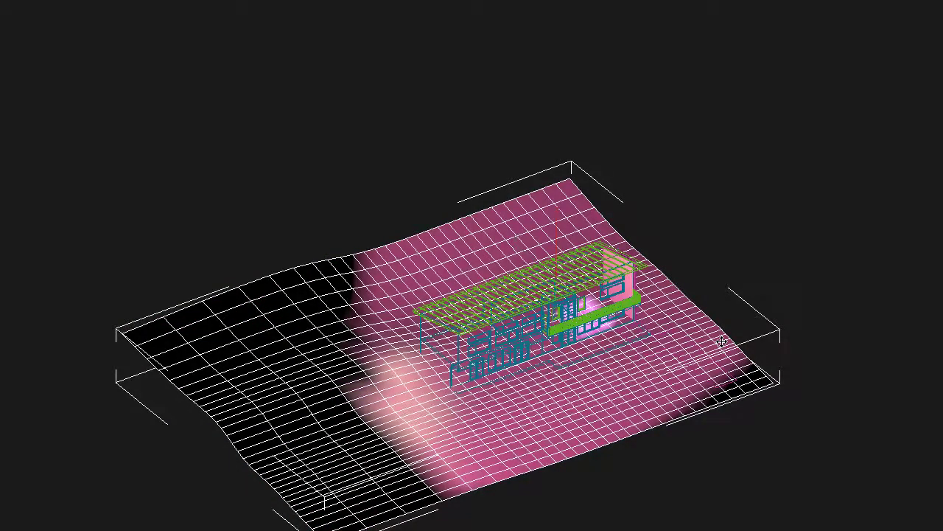
{"action": "right_click", "coordinate": [722, 341]}
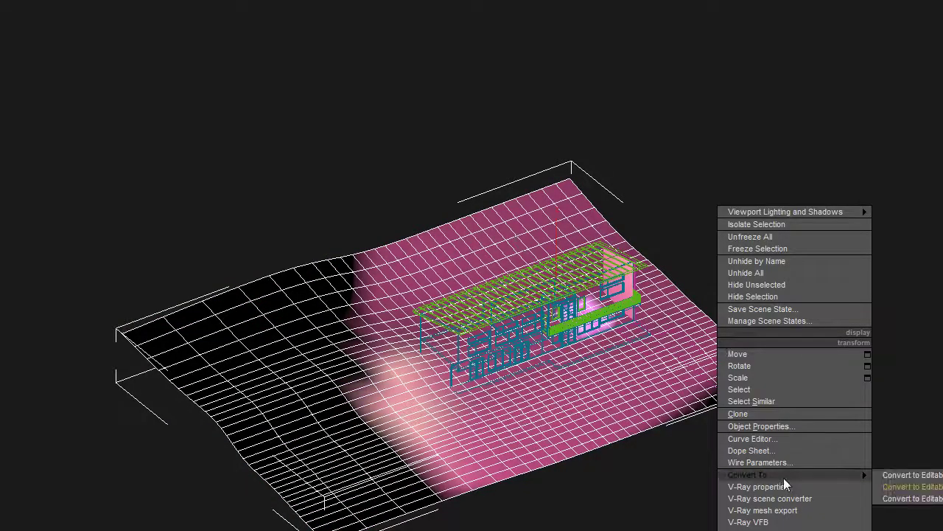
{"action": "left_click", "coordinate": [895, 484]}
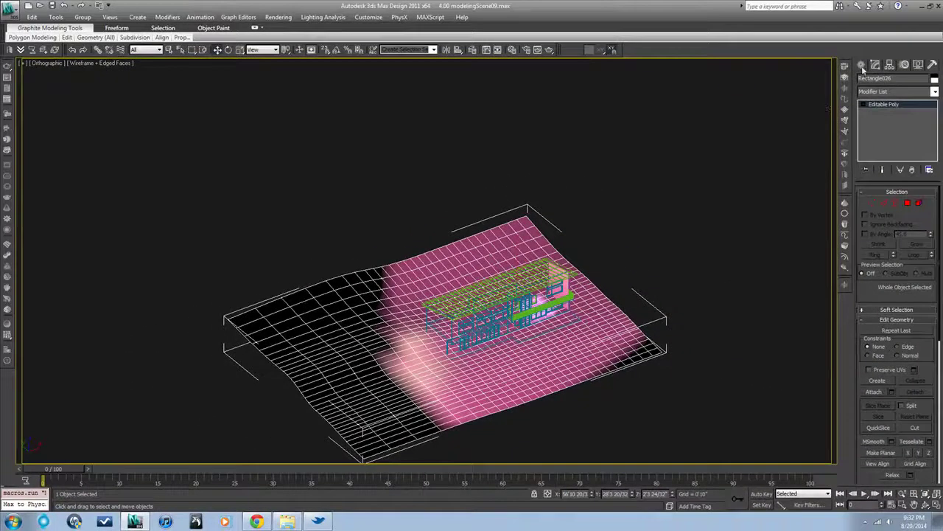
Convert the selected terrain to an Editable Mesh
{"action": "left_click", "coordinate": [862, 66]}
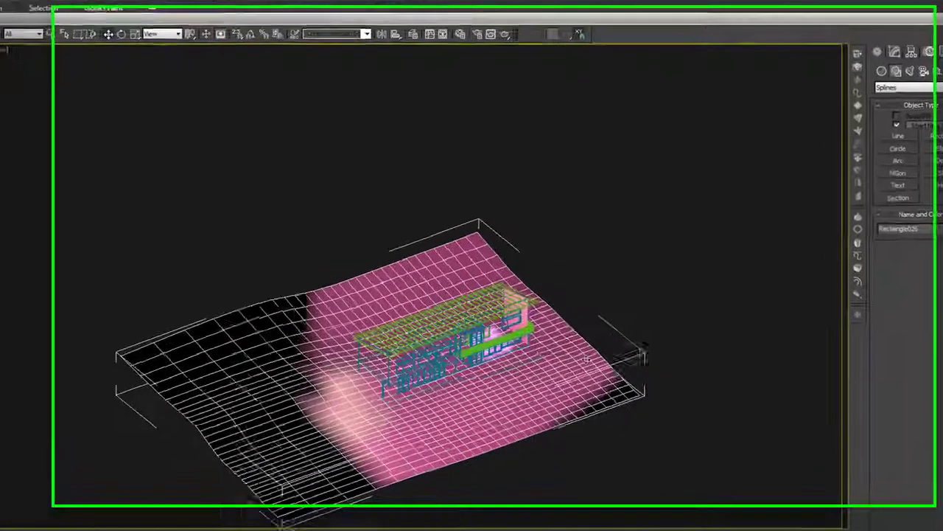
{"action": "right_click", "coordinate": [615, 325]}
{"action": "mouse_move", "coordinate": [658, 410]}
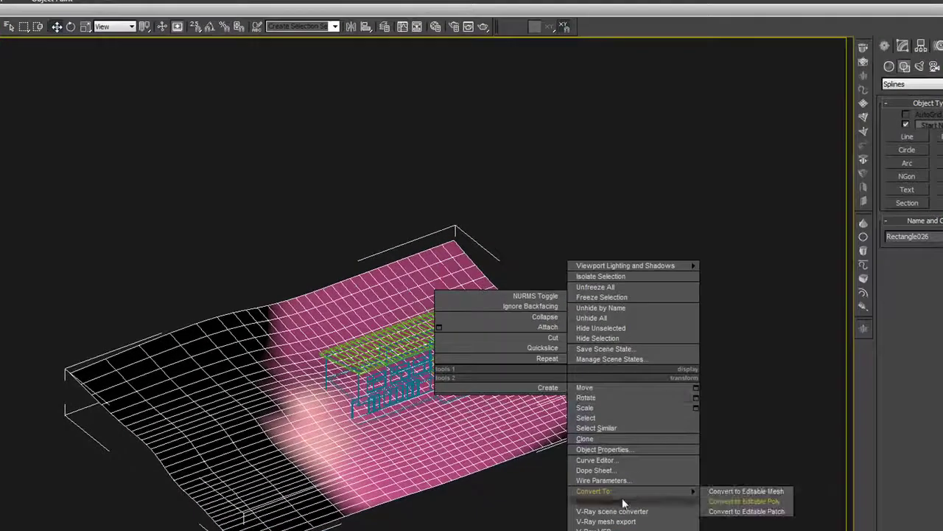
{"action": "left_click", "coordinate": [741, 491]}
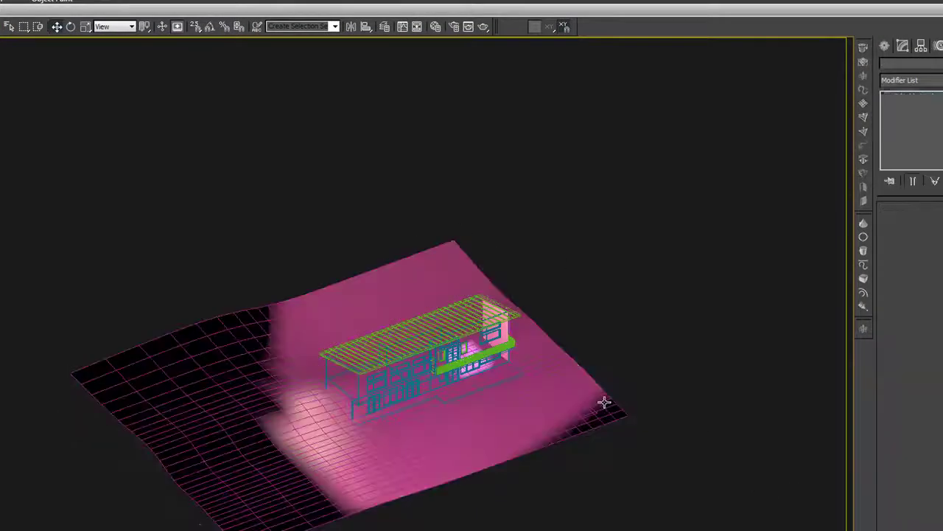
Merge the stepped walkway outline into the terrain mesh as an instance with the ShapeMerge compound object
{"action": "left_click", "coordinate": [885, 45]}
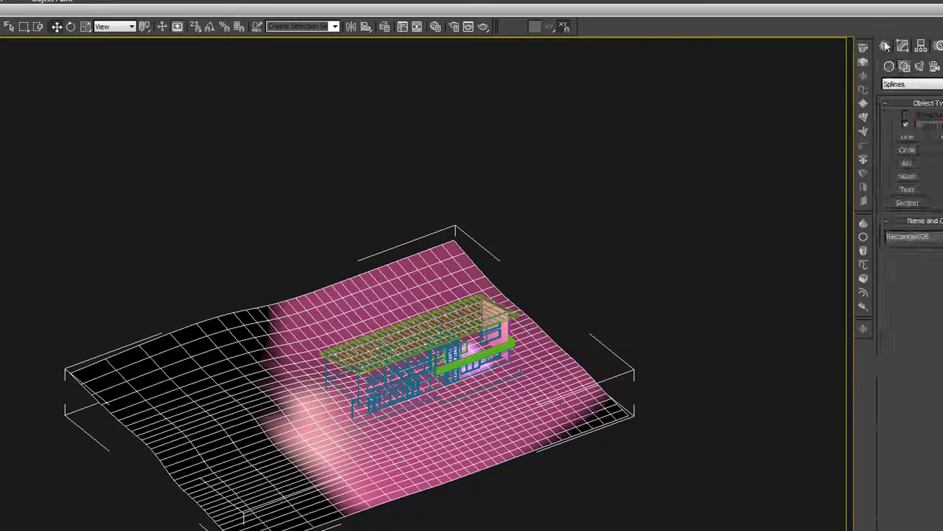
{"action": "left_click", "coordinate": [903, 67]}
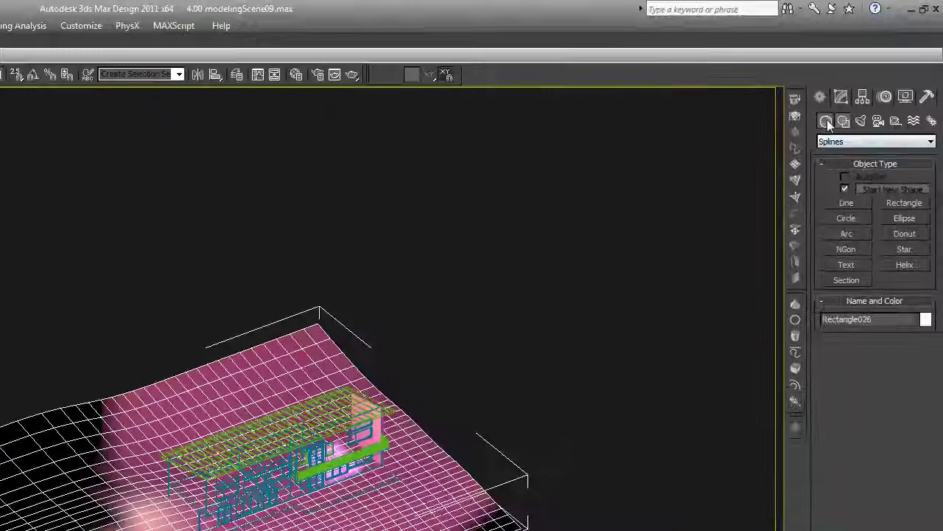
{"action": "left_click", "coordinate": [883, 70]}
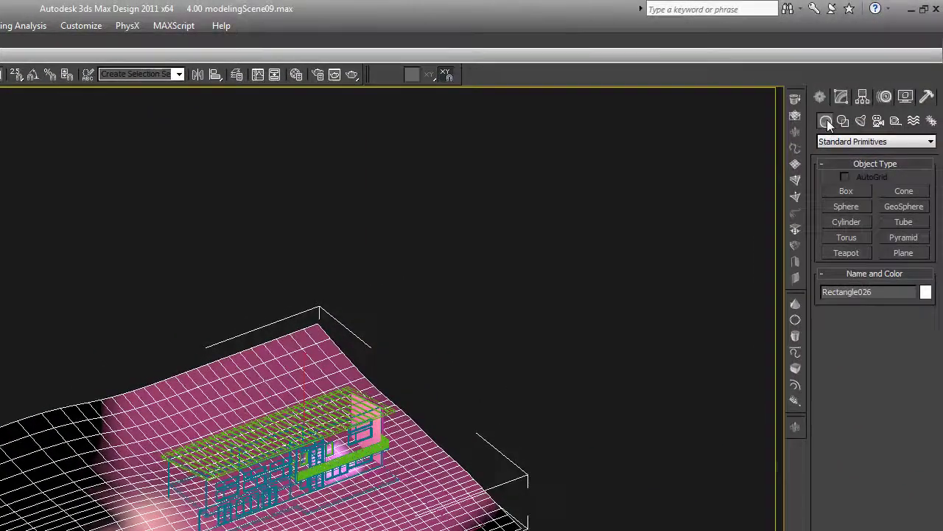
{"action": "left_click", "coordinate": [919, 144]}
{"action": "left_click", "coordinate": [865, 173]}
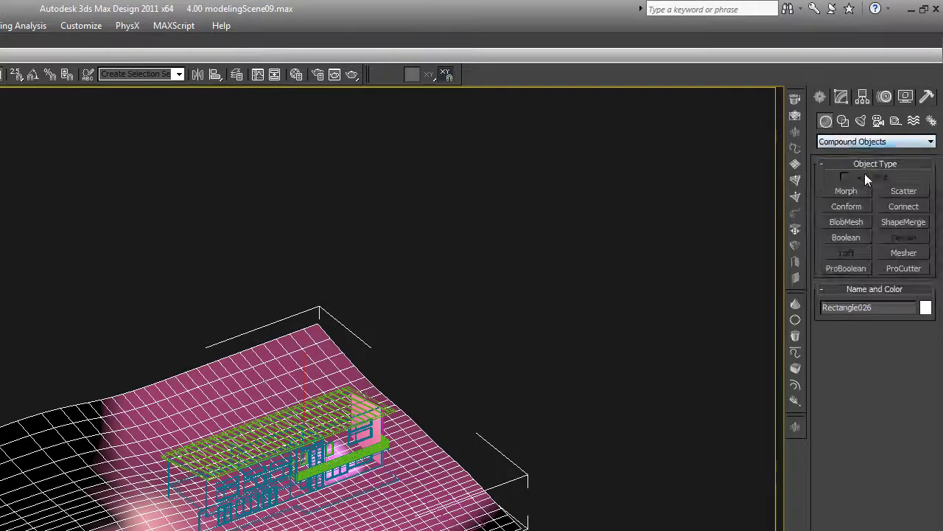
{"action": "left_click", "coordinate": [906, 227]}
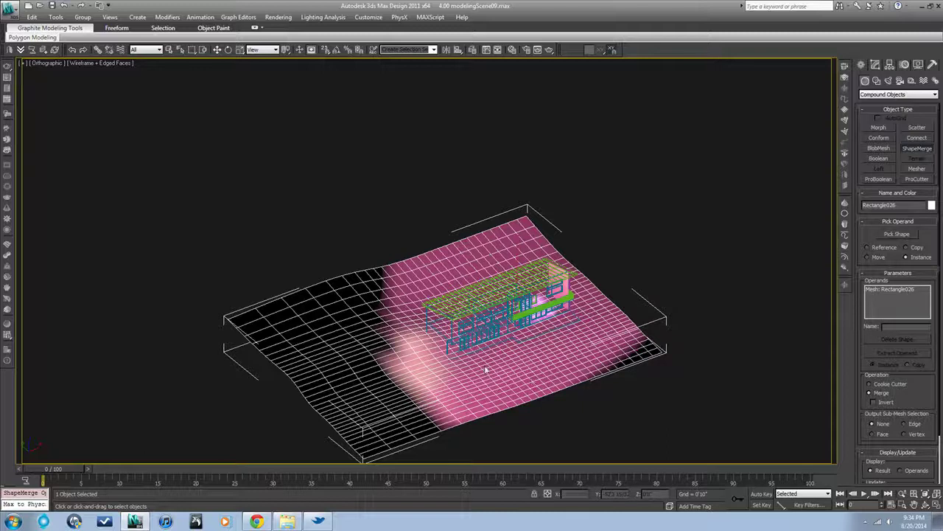
{"action": "left_click", "coordinate": [890, 232]}
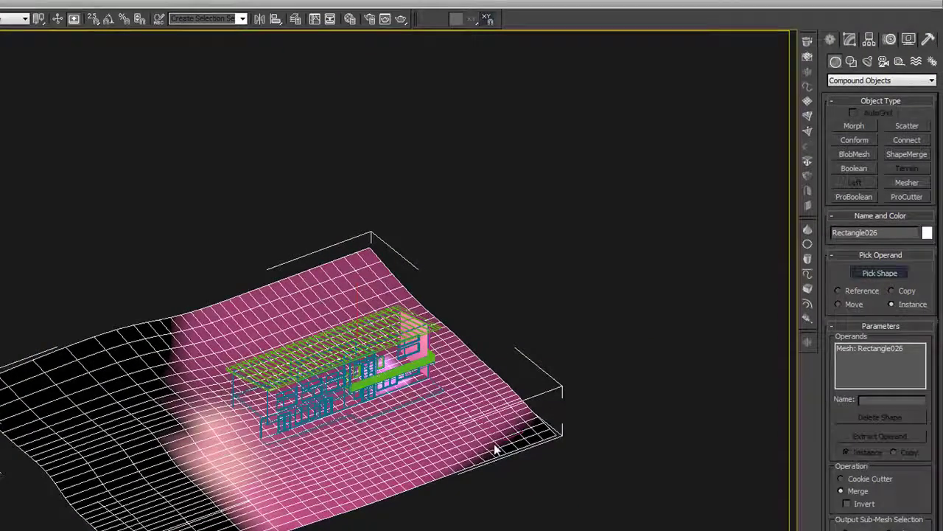
{"action": "middle_click_drag", "start_coordinate": [498, 447], "coordinate": [628, 450]}
{"action": "scroll", "coordinate": [643, 444], "scroll_direction": "up", "scroll_amount": 3}
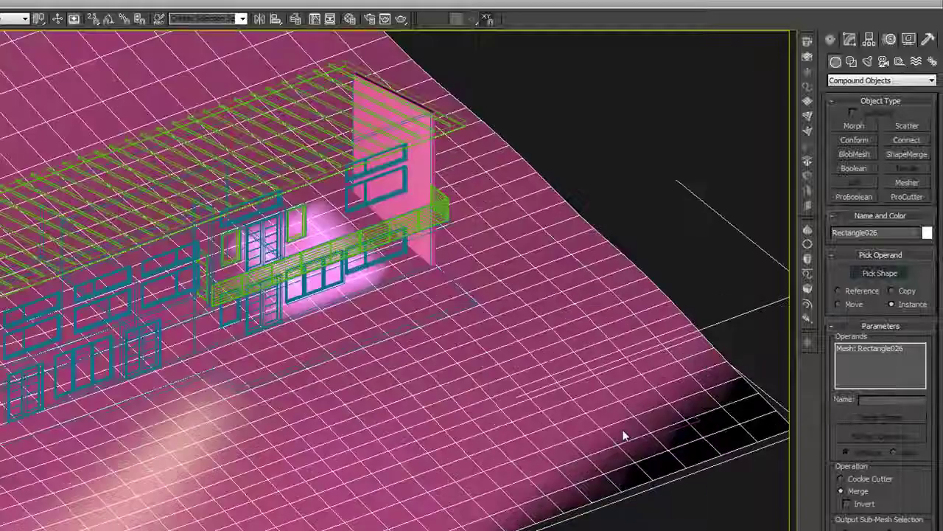
{"action": "left_click", "coordinate": [631, 428]}
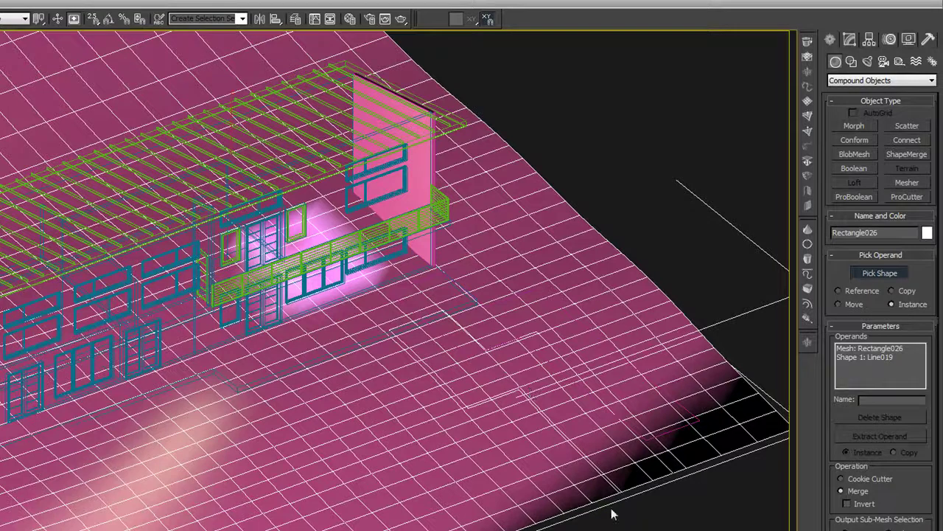
{"action": "left_click", "coordinate": [878, 270]}
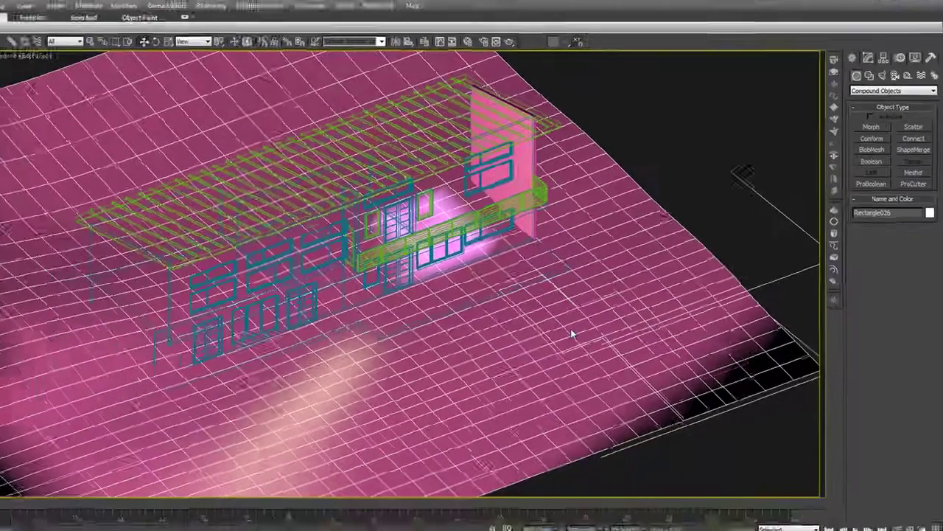
Convert the merged terrain to an Editable Mesh and enter polygon level with the walkway faces selected
{"action": "right_click", "coordinate": [475, 383]}
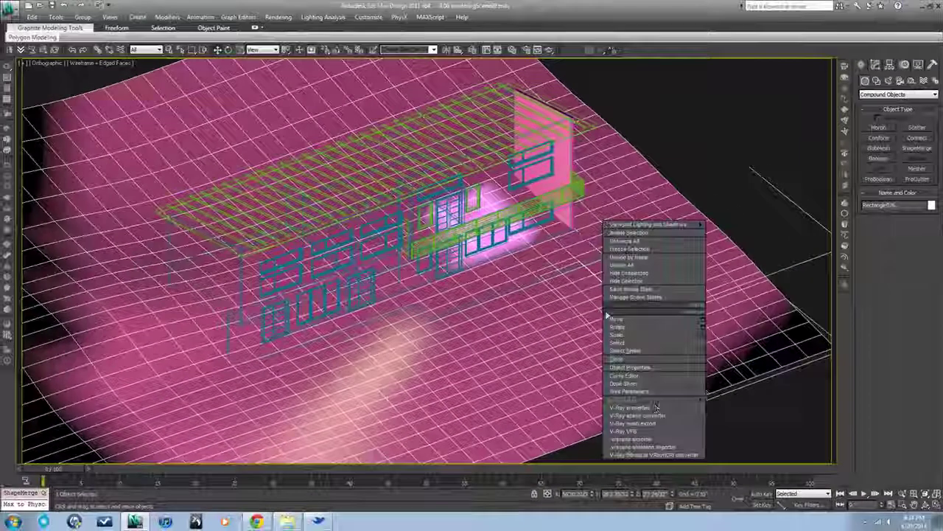
{"action": "mouse_move", "coordinate": [546, 504]}
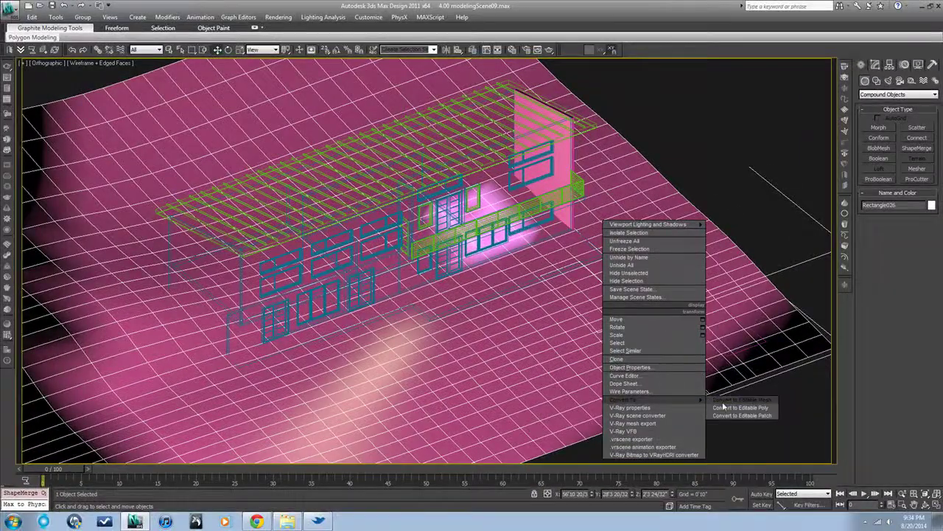
{"action": "left_click", "coordinate": [741, 400]}
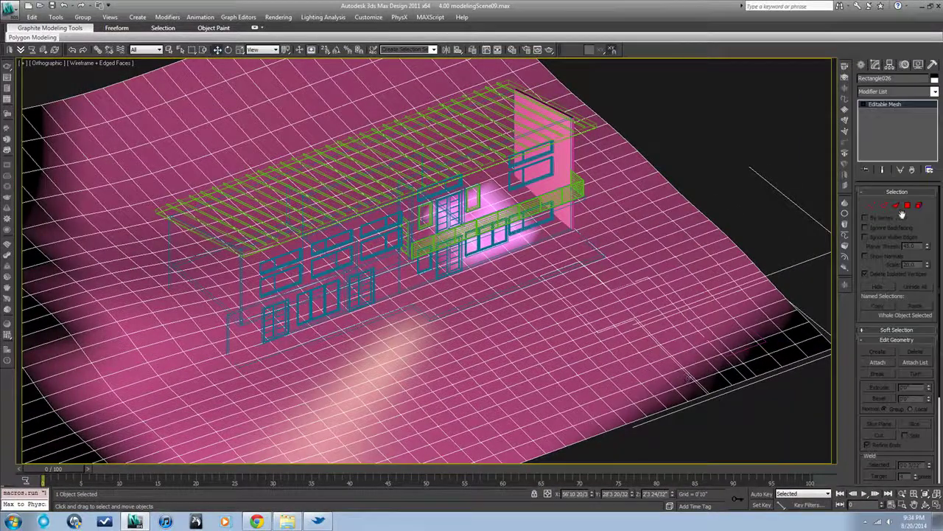
{"action": "left_click", "coordinate": [908, 206]}
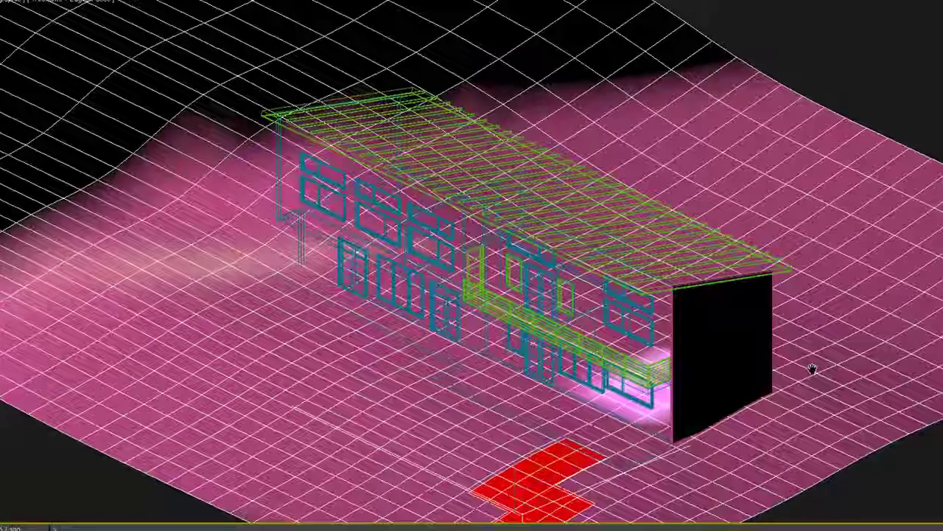
Detach the selected walkway polygons from the terrain as the separate object Object004, and clear the selection
{"action": "scroll", "coordinate": [782, 321], "scroll_direction": "up", "scroll_amount": 4}
{"action": "middle_click_drag", "start_coordinate": [787, 319], "coordinate": [786, 320]}
{"action": "right_click", "coordinate": [685, 368]}
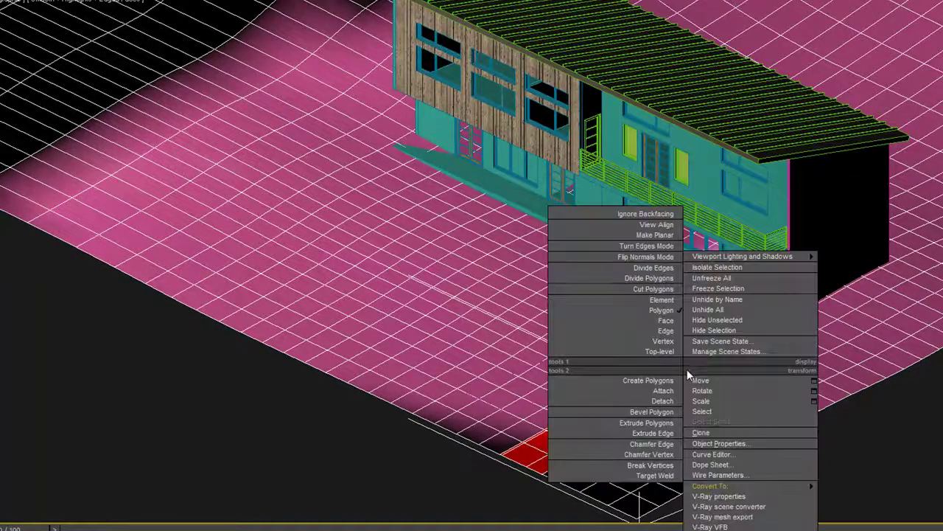
{"action": "left_click", "coordinate": [650, 402]}
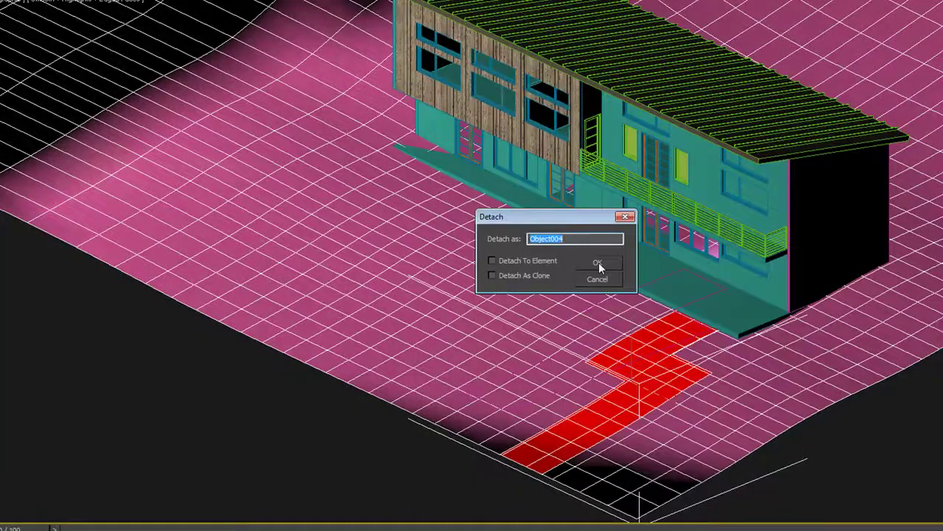
{"action": "left_click", "coordinate": [599, 262]}
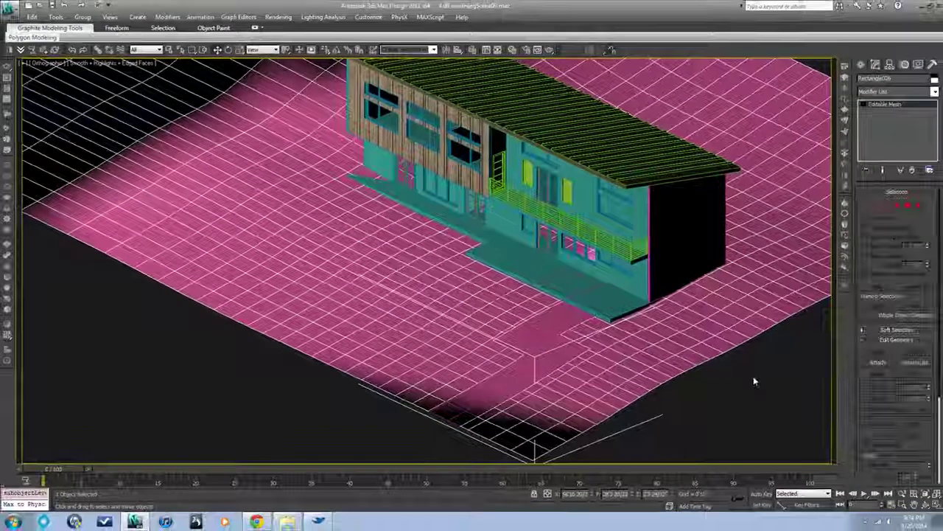
{"action": "left_click", "coordinate": [852, 398]}
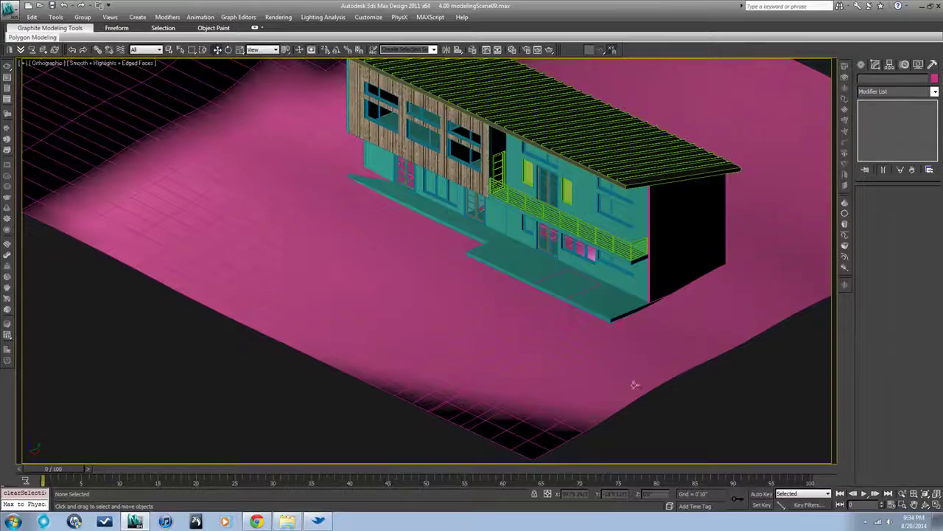
Select the original stepped walkway spline in front of the deck and delete it, leaving the view shaded
{"action": "left_click", "coordinate": [563, 355]}
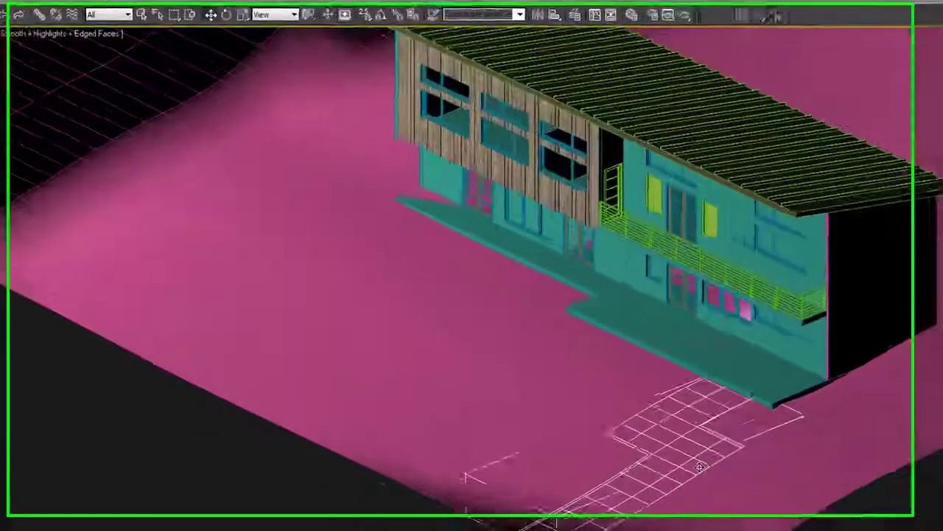
{"action": "middle_click_drag", "start_coordinate": [699, 467], "coordinate": [751, 482], "text": "alt"}
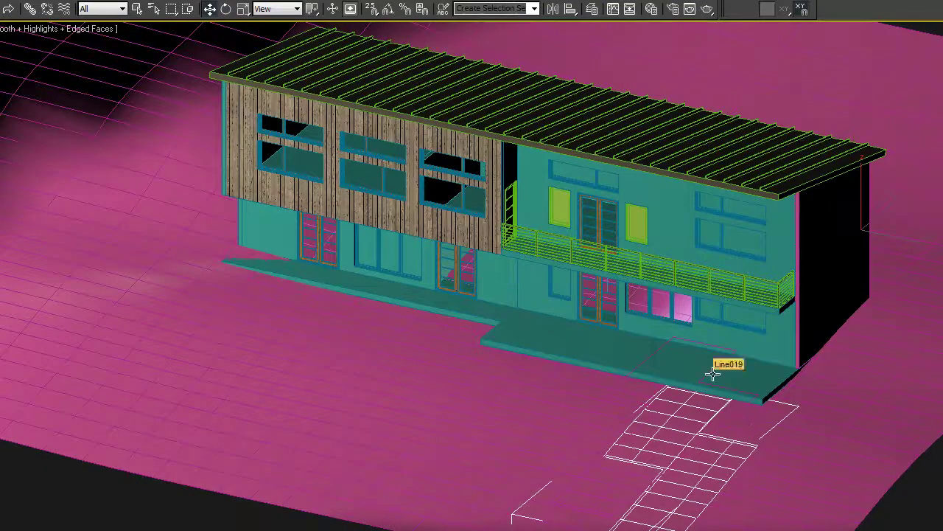
{"action": "key", "text": "F3"}
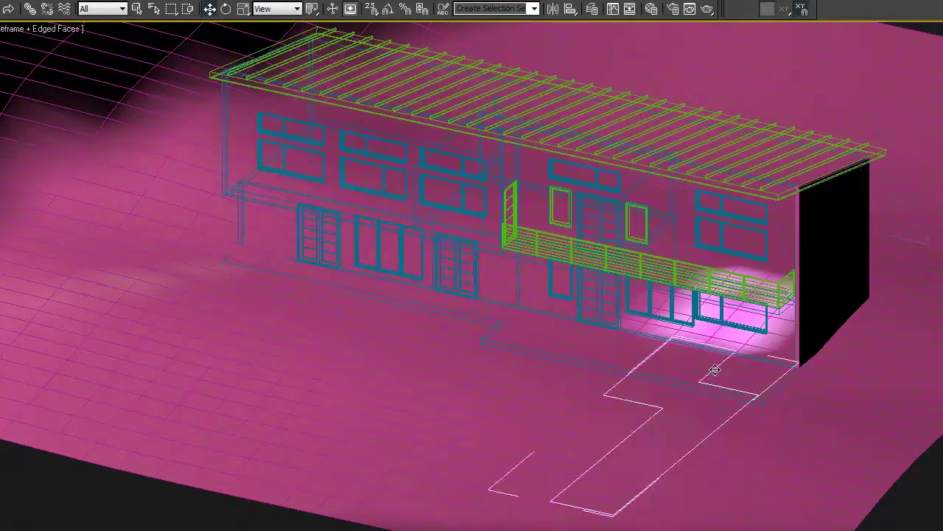
{"action": "key", "text": "Delete"}
{"action": "key", "text": "F3"}
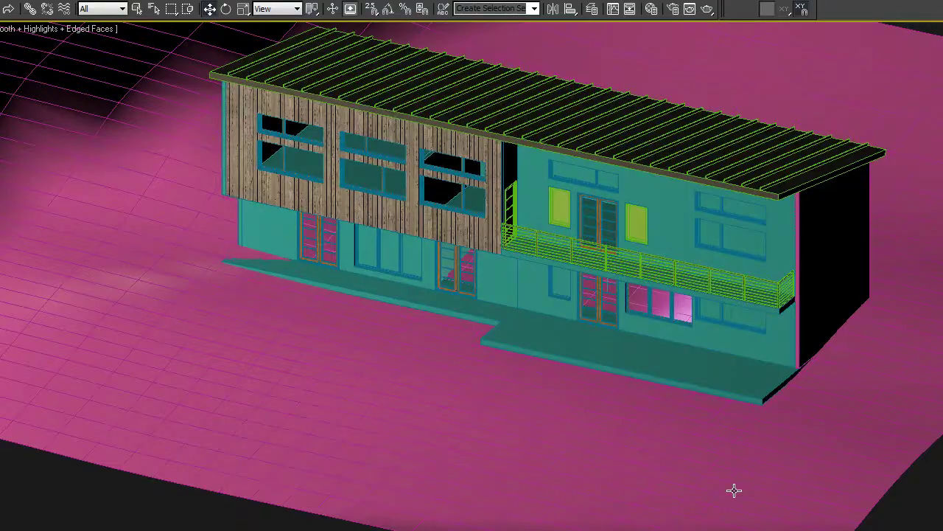
Select the terrain and, at vertex level, pick the single vertex beside the far end of the deck under the wood-clad volume
{"action": "left_click", "coordinate": [734, 491]}
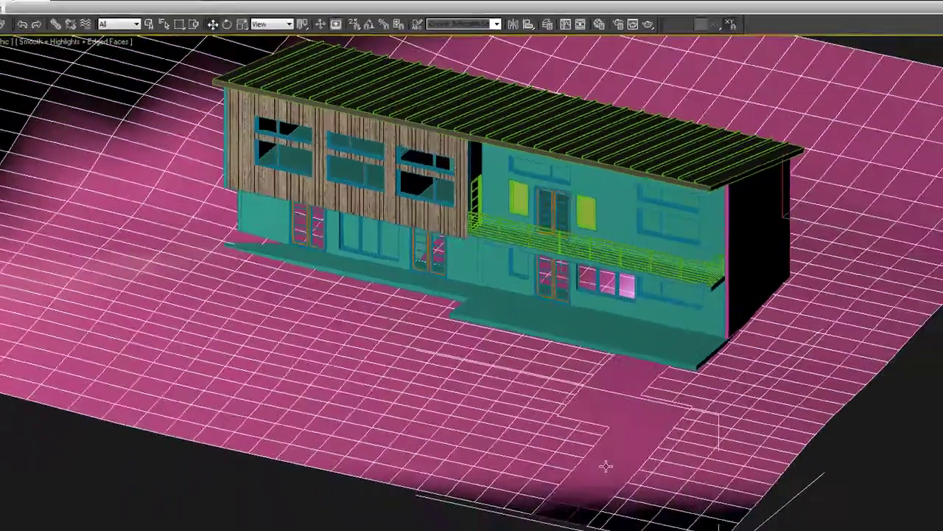
{"action": "scroll", "coordinate": [654, 507], "scroll_direction": "down", "scroll_amount": 3}
{"action": "mouse_move", "coordinate": [516, 385]}
{"action": "middle_mouse_down", "text": "alt"}
{"action": "mouse_move", "coordinate": [552, 379]}
{"action": "mouse_move", "coordinate": [521, 377]}
{"action": "middle_mouse_up", "text": "alt"}
{"action": "middle_click_drag", "start_coordinate": [352, 297], "coordinate": [432, 309]}
{"action": "scroll", "coordinate": [432, 310], "scroll_direction": "up", "scroll_amount": 5}
{"action": "key", "text": "1"}
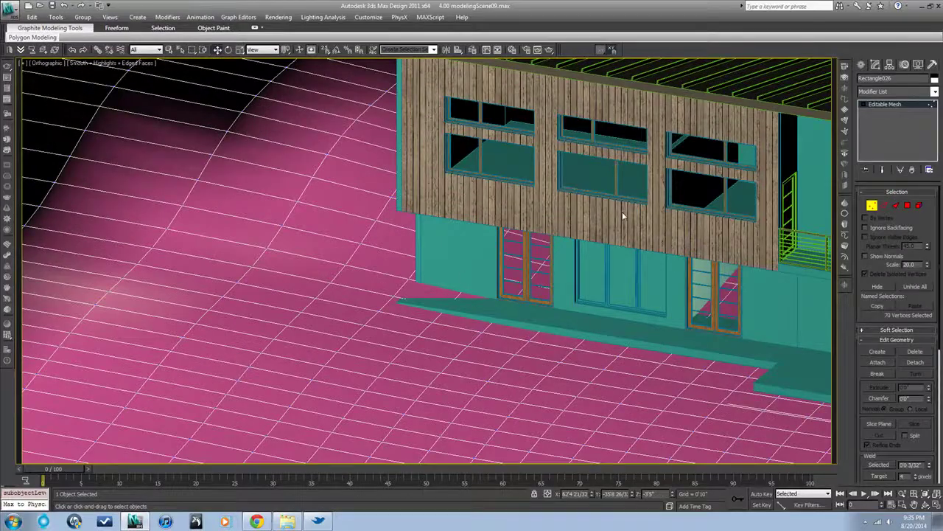
{"action": "left_click", "coordinate": [406, 277]}
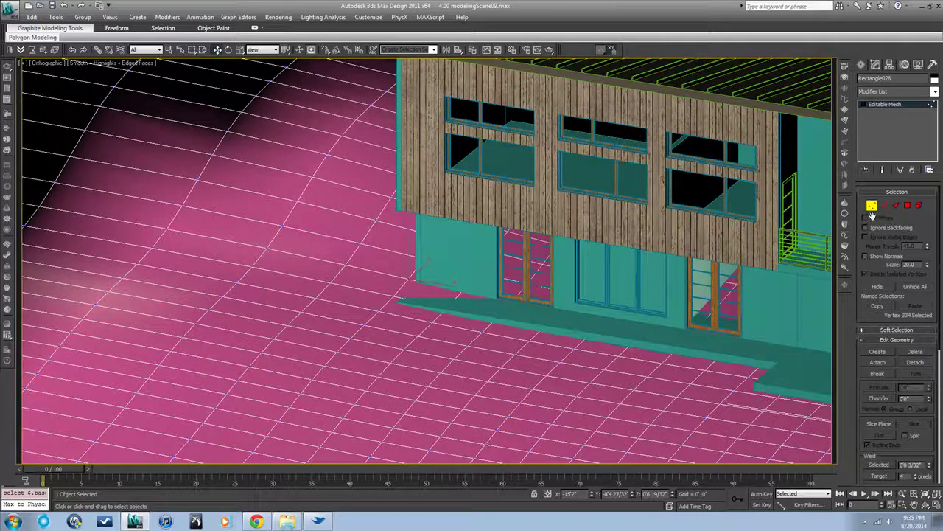
Enable soft selection with a falloff of about 18'4" and a bubble of 0.47, and lower the terrain vertex below the deck's end
{"action": "left_click", "coordinate": [865, 331]}
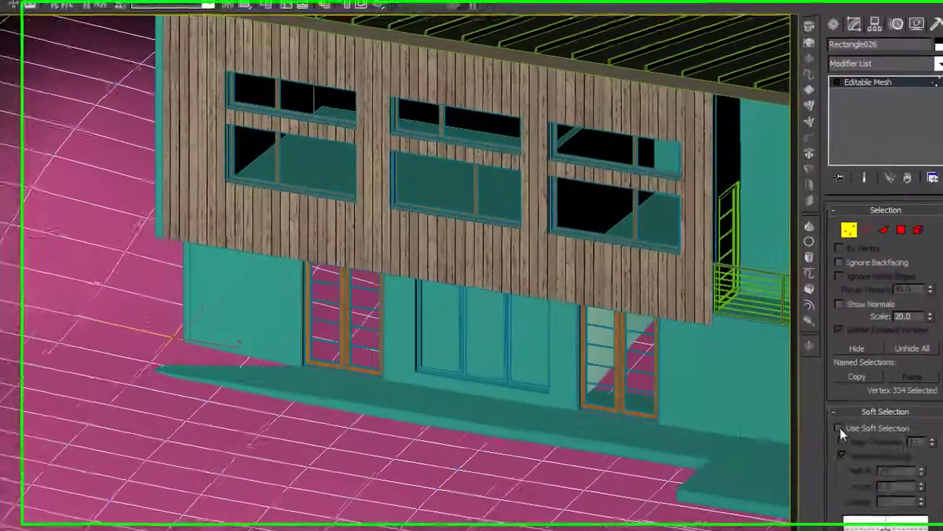
{"action": "left_click", "coordinate": [840, 429]}
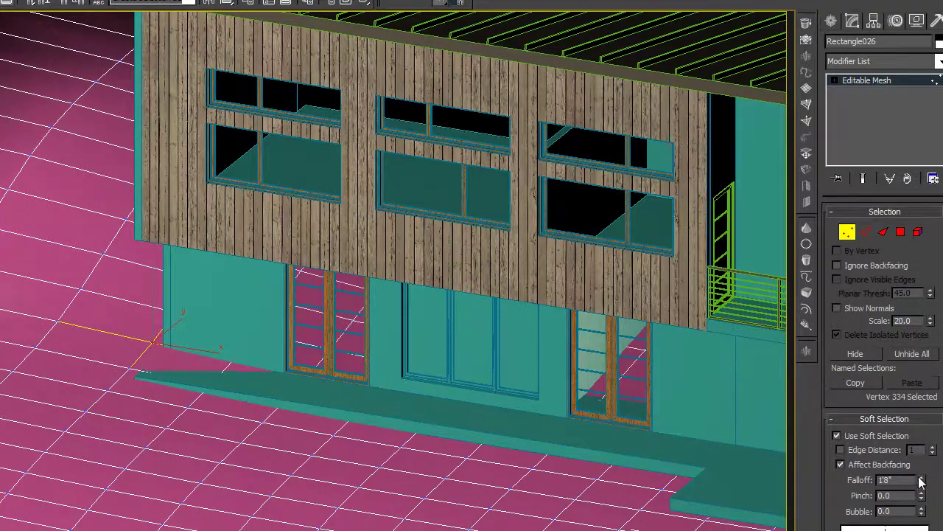
{"action": "left_click_drag", "start_coordinate": [921, 479], "coordinate": [846, 401]}
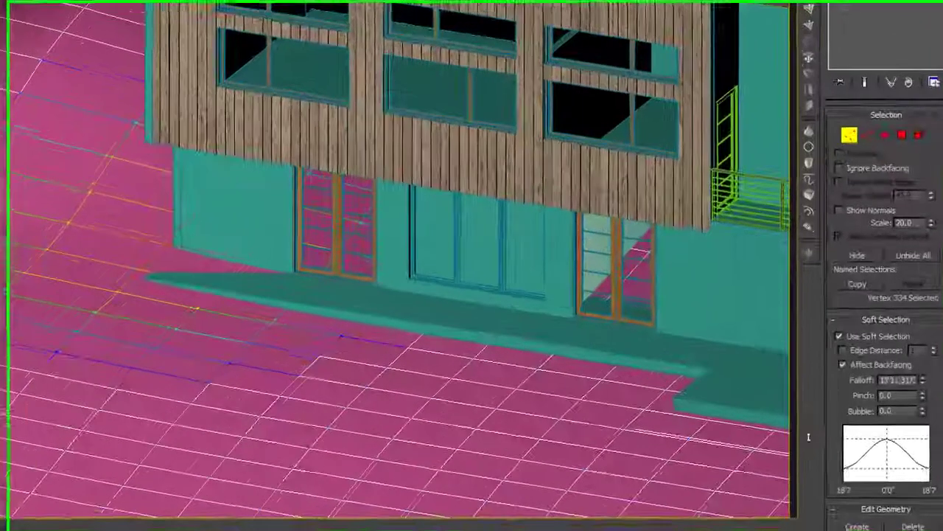
{"action": "mouse_move", "coordinate": [808, 450]}
{"action": "left_mouse_down"}
{"action": "mouse_move", "coordinate": [805, 411]}
{"action": "mouse_move", "coordinate": [807, 433]}
{"action": "left_mouse_up"}
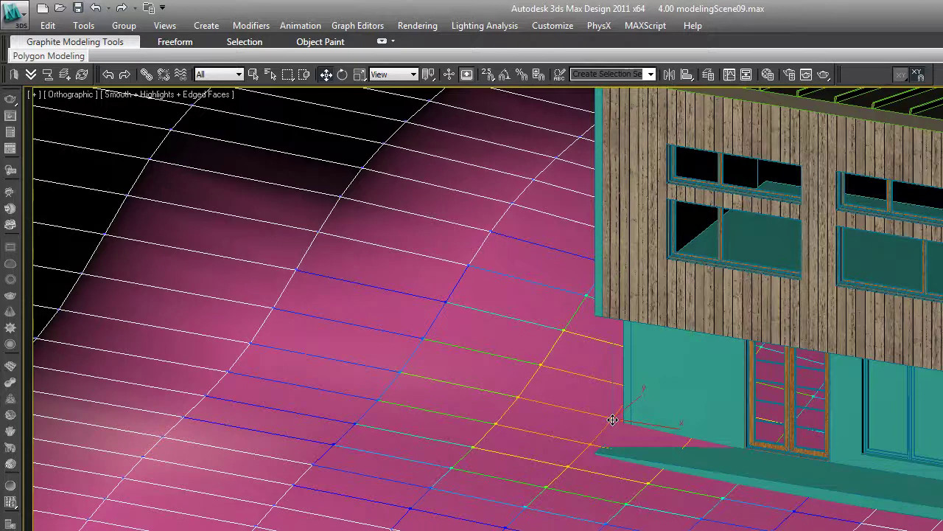
{"action": "key", "text": "F7"}
{"action": "left_click_drag", "start_coordinate": [613, 419], "coordinate": [609, 448]}
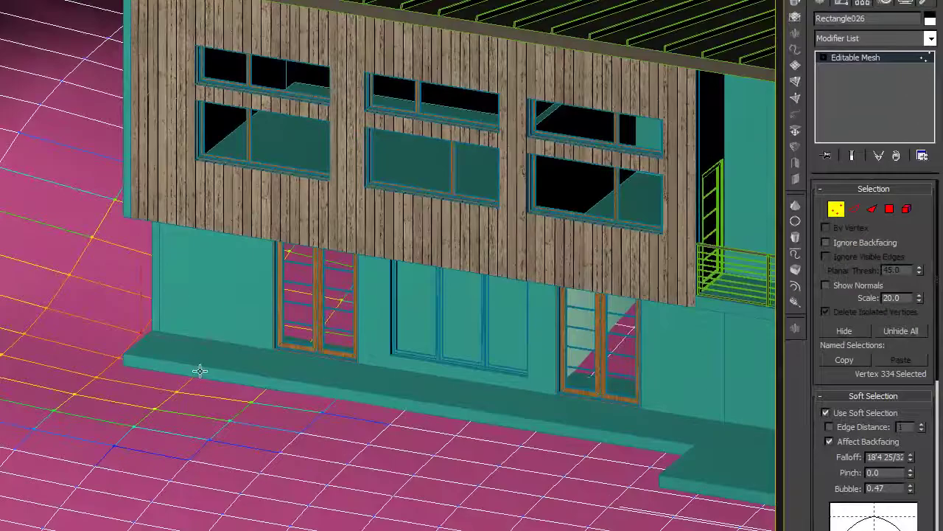
Inspect the reshaped terrain around the wood-clad end of the house from several angles and in a wireframe top view
{"action": "scroll", "coordinate": [199, 371], "scroll_direction": "down", "scroll_amount": 8}
{"action": "middle_click_drag", "start_coordinate": [188, 432], "coordinate": [410, 441], "text": "alt"}
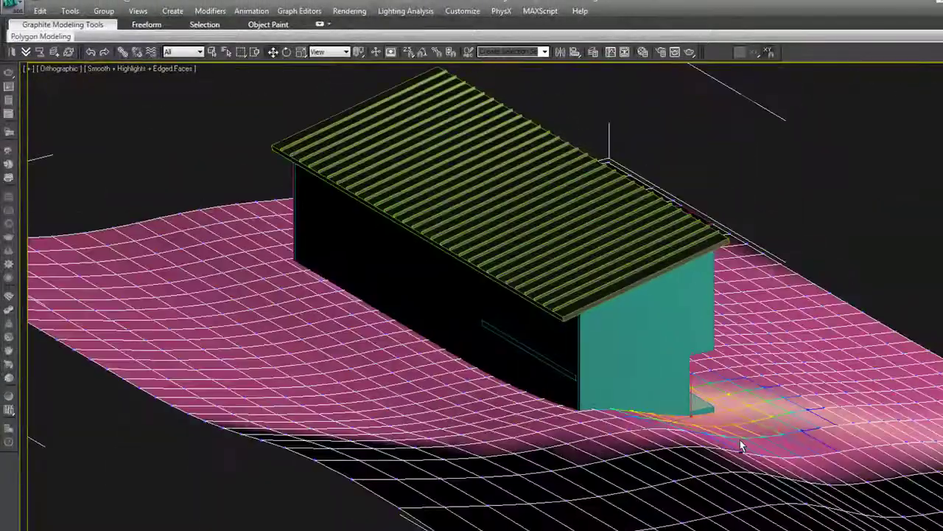
{"action": "middle_click_drag", "start_coordinate": [741, 446], "coordinate": [531, 426], "text": "alt"}
{"action": "scroll", "coordinate": [558, 429], "scroll_direction": "up", "scroll_amount": 4}
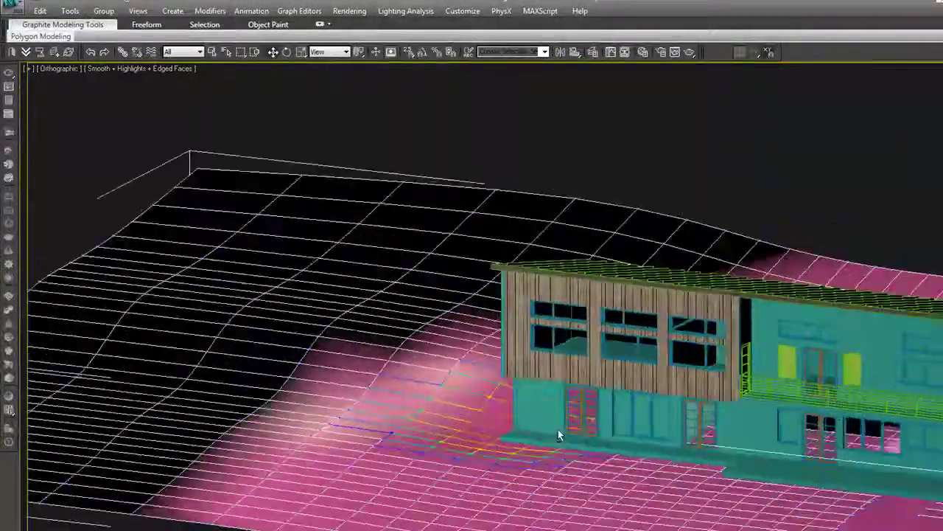
{"action": "scroll", "coordinate": [765, 442], "scroll_direction": "up", "scroll_amount": 5}
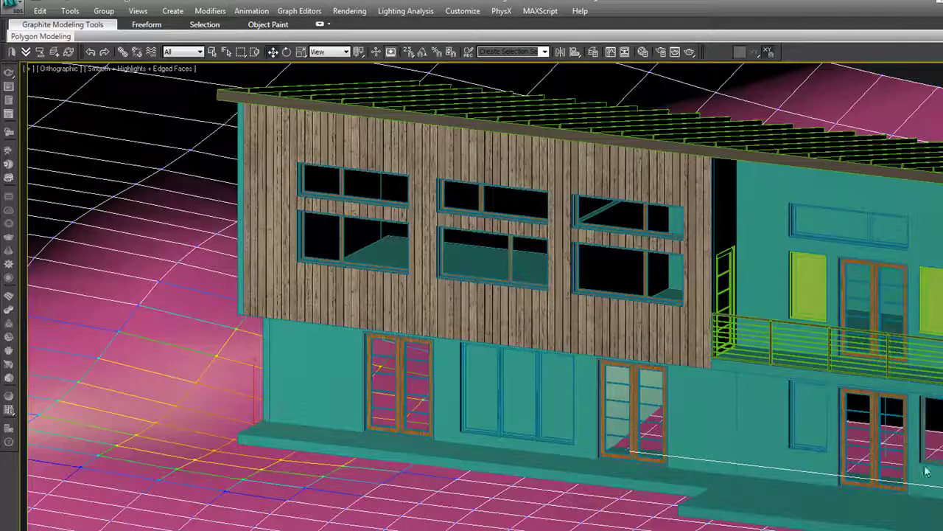
{"action": "scroll", "coordinate": [927, 472], "scroll_direction": "down", "scroll_amount": 4}
{"action": "scroll", "coordinate": [802, 456], "scroll_direction": "down", "scroll_amount": 3}
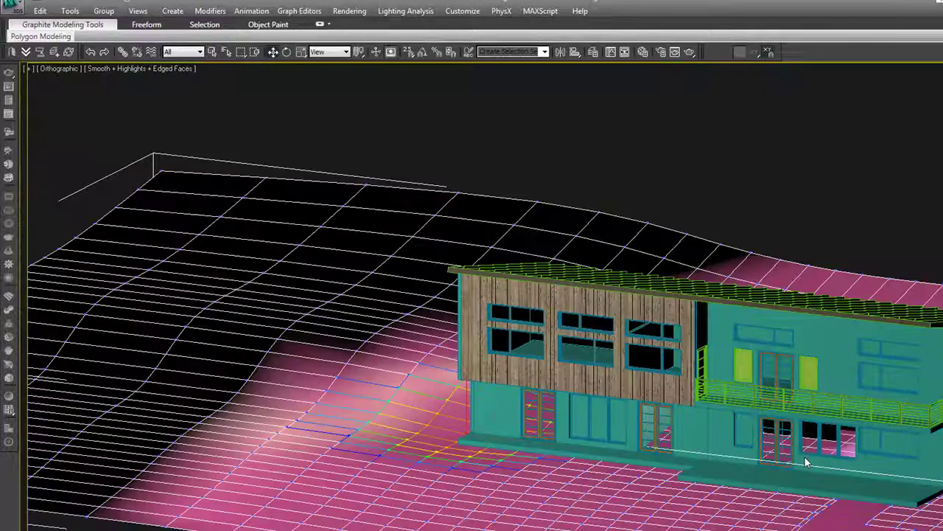
{"action": "key", "text": "t"}
{"action": "scroll", "coordinate": [805, 457], "scroll_direction": "down", "scroll_amount": 2}
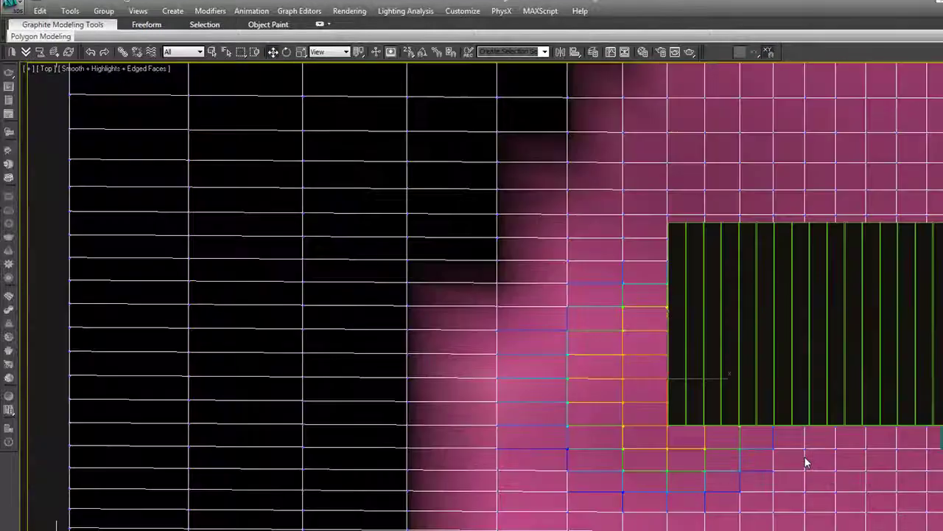
{"action": "key", "text": "F3"}
{"action": "middle_click_drag", "start_coordinate": [805, 457], "coordinate": [653, 468]}
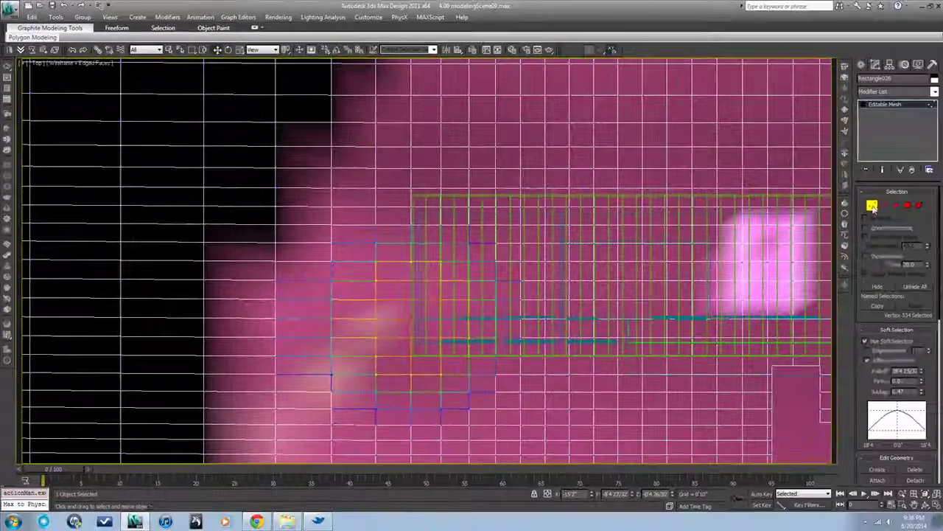
At polygon level, select the terrain faces inside the house footprint, turn off soft selection and delete those faces
{"action": "left_click", "coordinate": [907, 207]}
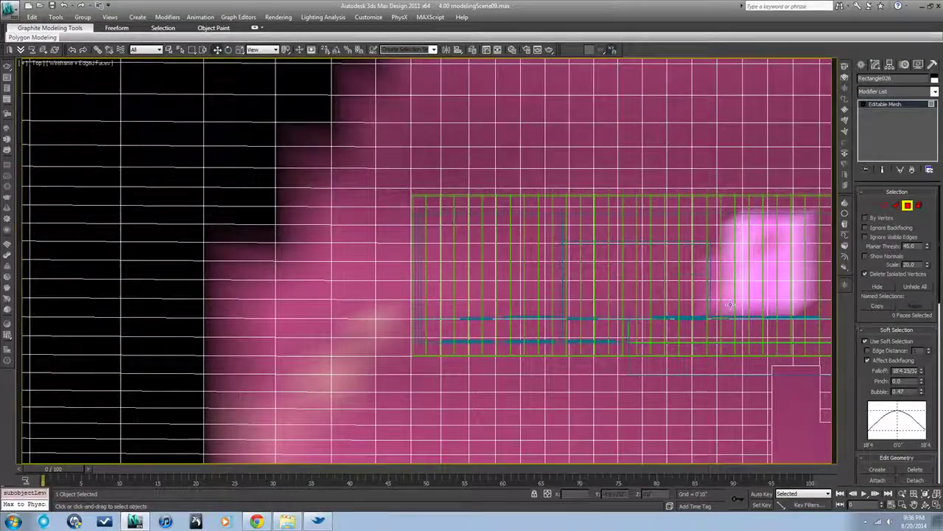
{"action": "middle_click_drag", "start_coordinate": [730, 305], "coordinate": [736, 345]}
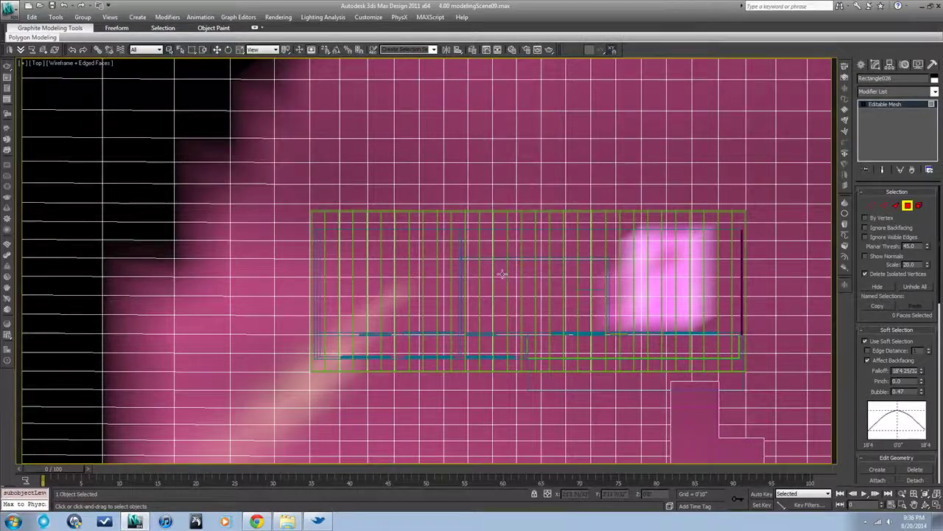
{"action": "left_click", "coordinate": [728, 345]}
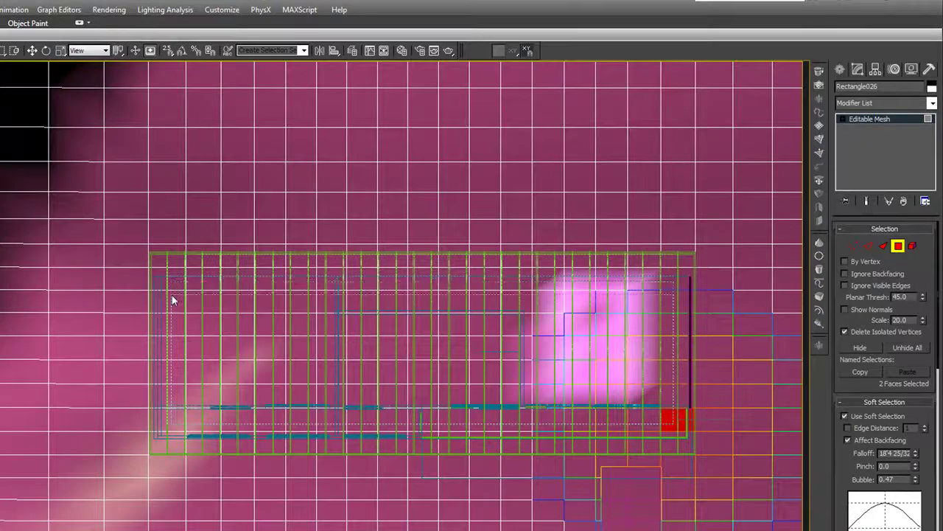
{"action": "left_click", "coordinate": [172, 296]}
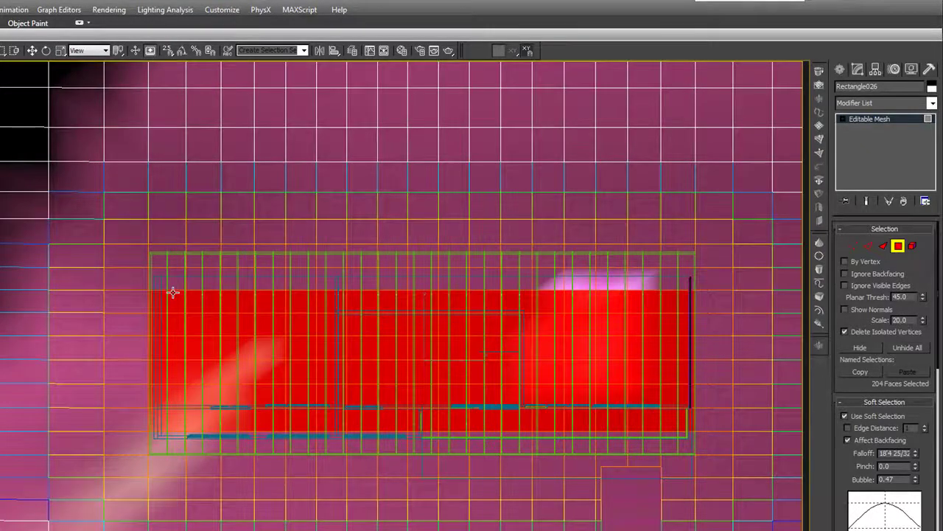
{"action": "left_click", "coordinate": [846, 415]}
{"action": "key", "text": "ctrl+d"}
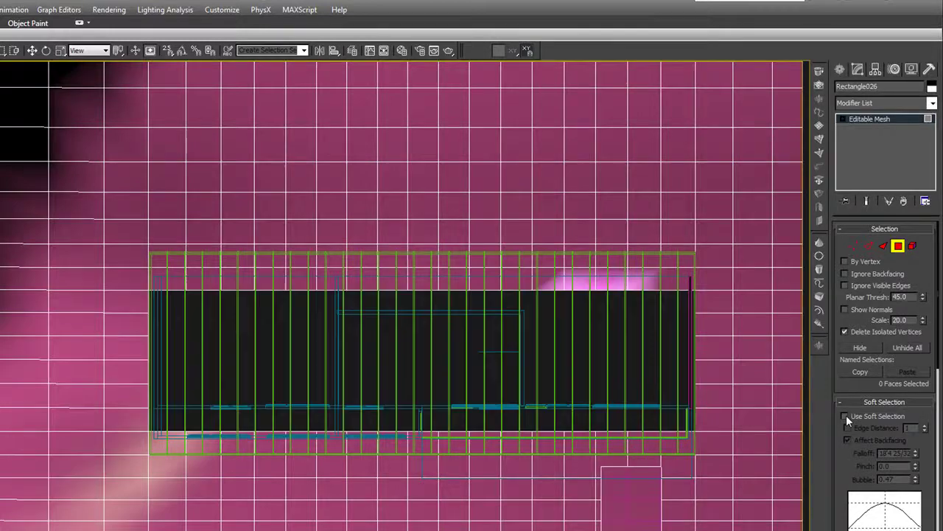
Deselect the terrain, view the house through camera VRayCam001 and select the detached walkway in front of the deck
{"action": "mouse_move", "coordinate": [686, 428]}
{"action": "middle_mouse_down", "text": "alt"}
{"action": "mouse_move", "coordinate": [654, 370]}
{"action": "mouse_move", "coordinate": [650, 480]}
{"action": "mouse_move", "coordinate": [680, 406]}
{"action": "middle_mouse_up", "text": "alt"}
{"action": "mouse_move", "coordinate": [617, 498]}
{"action": "middle_mouse_down", "text": "alt"}
{"action": "mouse_move", "coordinate": [670, 465]}
{"action": "mouse_move", "coordinate": [627, 470]}
{"action": "mouse_move", "coordinate": [657, 455]}
{"action": "mouse_move", "coordinate": [705, 457]}
{"action": "mouse_move", "coordinate": [676, 467]}
{"action": "mouse_move", "coordinate": [627, 457]}
{"action": "middle_mouse_up", "text": "alt"}
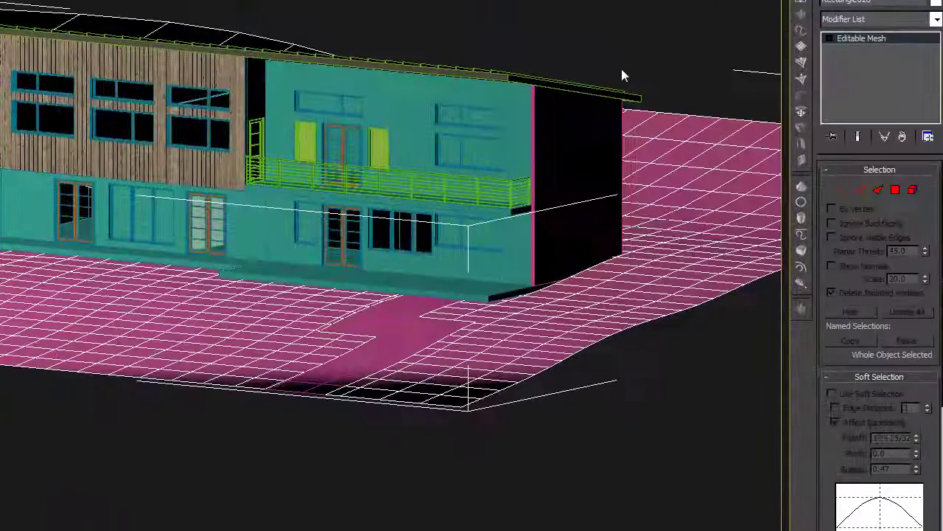
{"action": "left_click", "coordinate": [667, 140]}
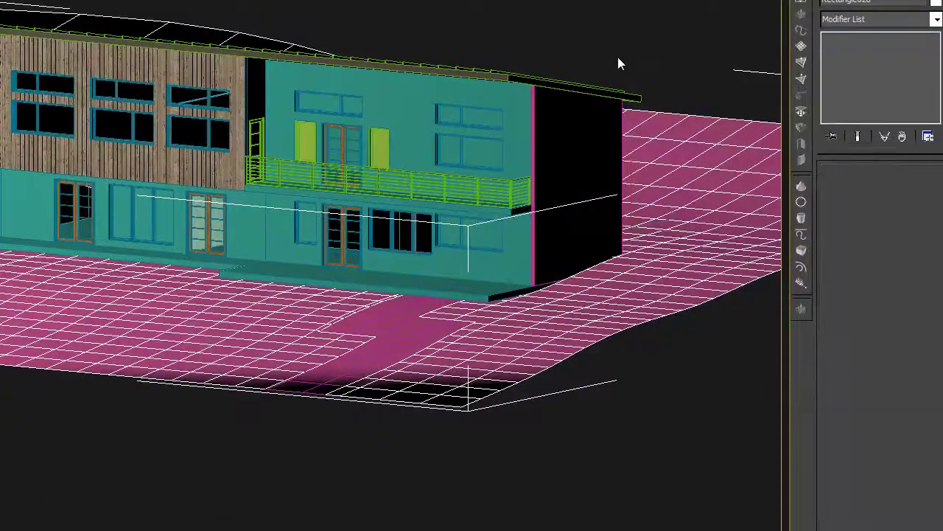
{"action": "key", "text": "c"}
{"action": "left_click", "coordinate": [203, 165]}
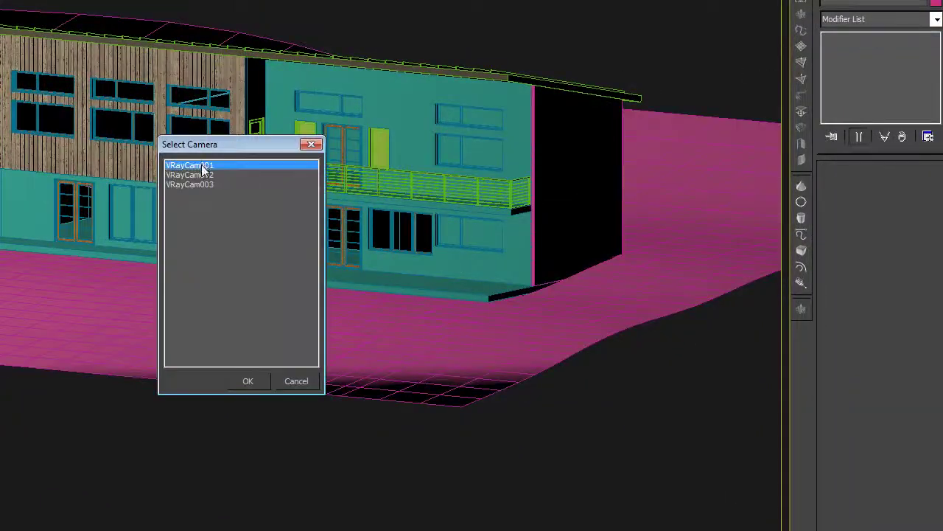
{"action": "left_click", "coordinate": [248, 384]}
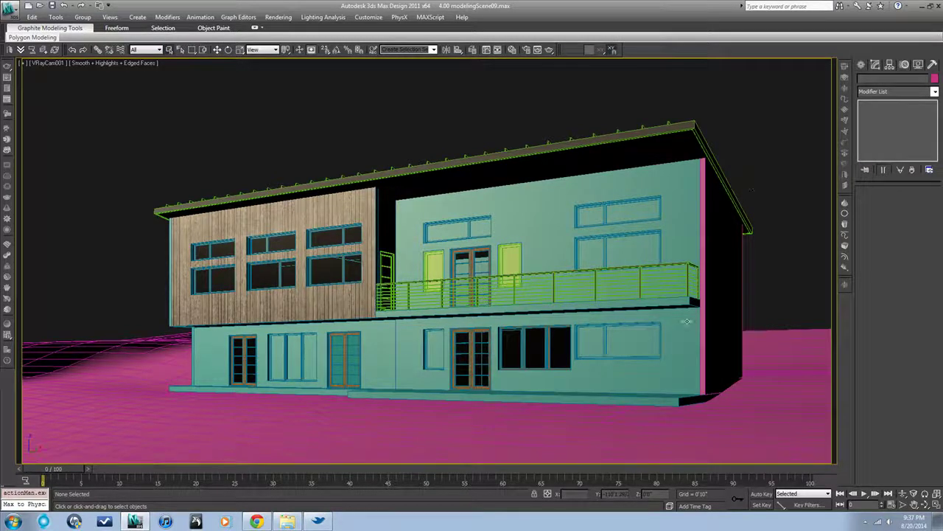
{"action": "left_click", "coordinate": [533, 439]}
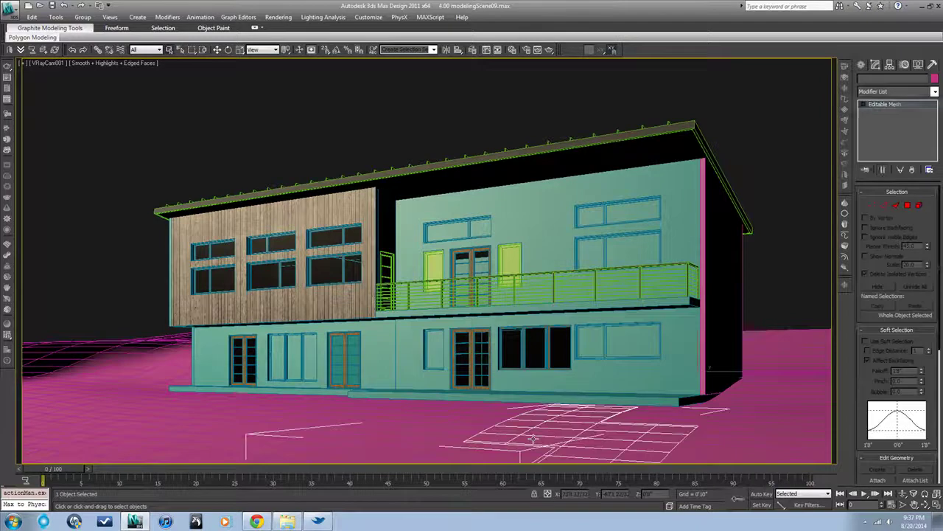